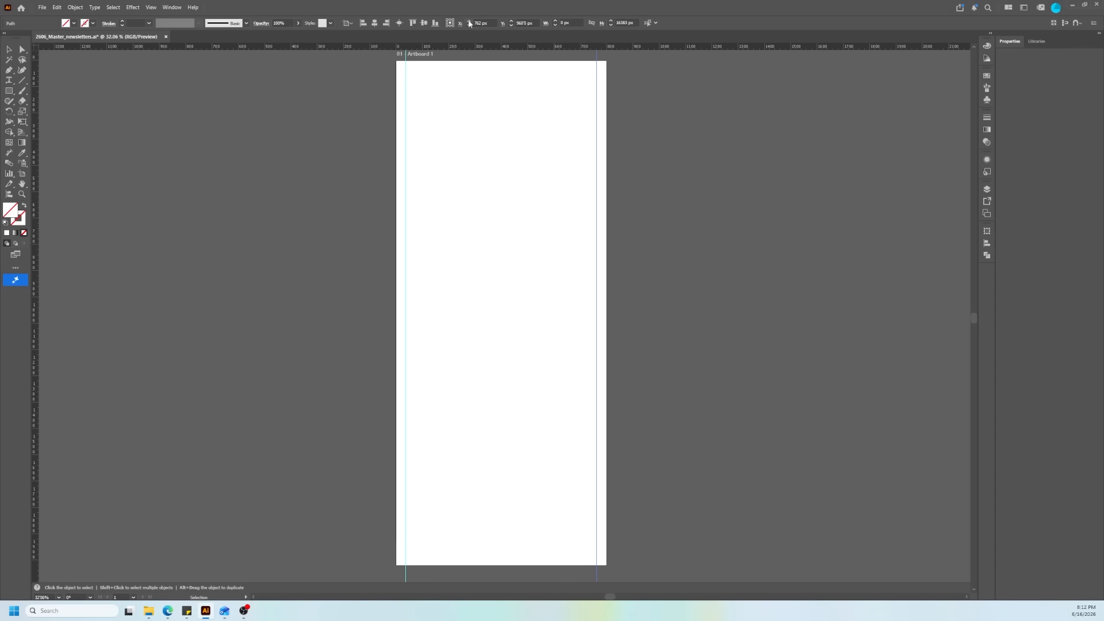
Step: Nudge the vertical guide along the artboard's right margin slightly further right
left_click(469, 22)
left_click(469, 22)
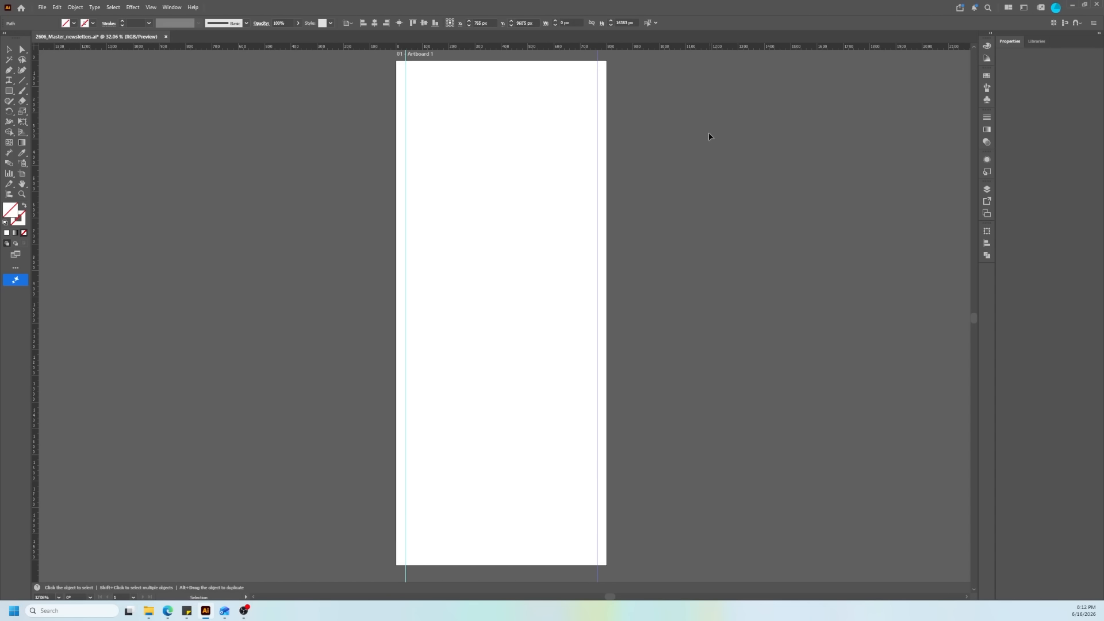
scroll(526, 95, "left", 3)
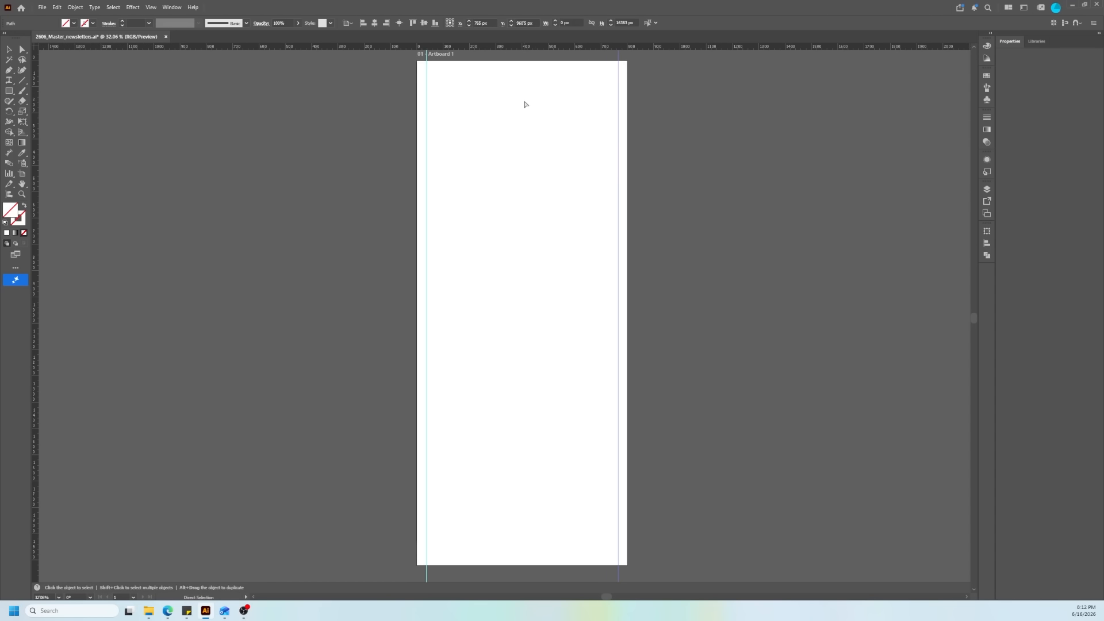
Step: Add a horizontal guide near the artboard's upper edge and set its Y position to 36 px
scroll(635, 97, "up", 3)
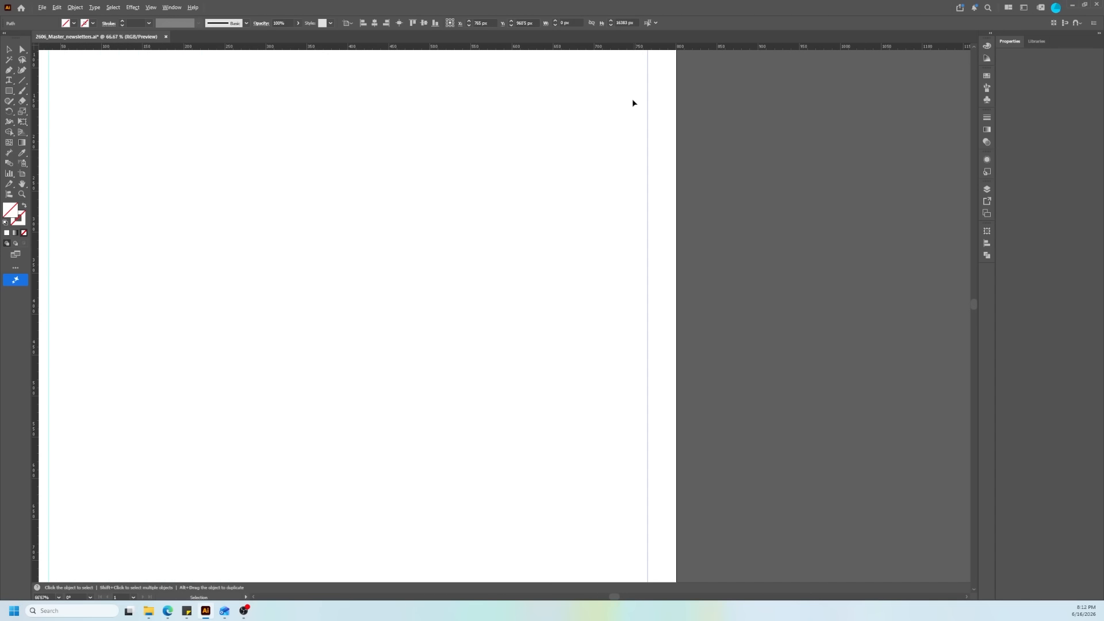
scroll(362, 96, "down", 1)
scroll(384, 169, "up", 2)
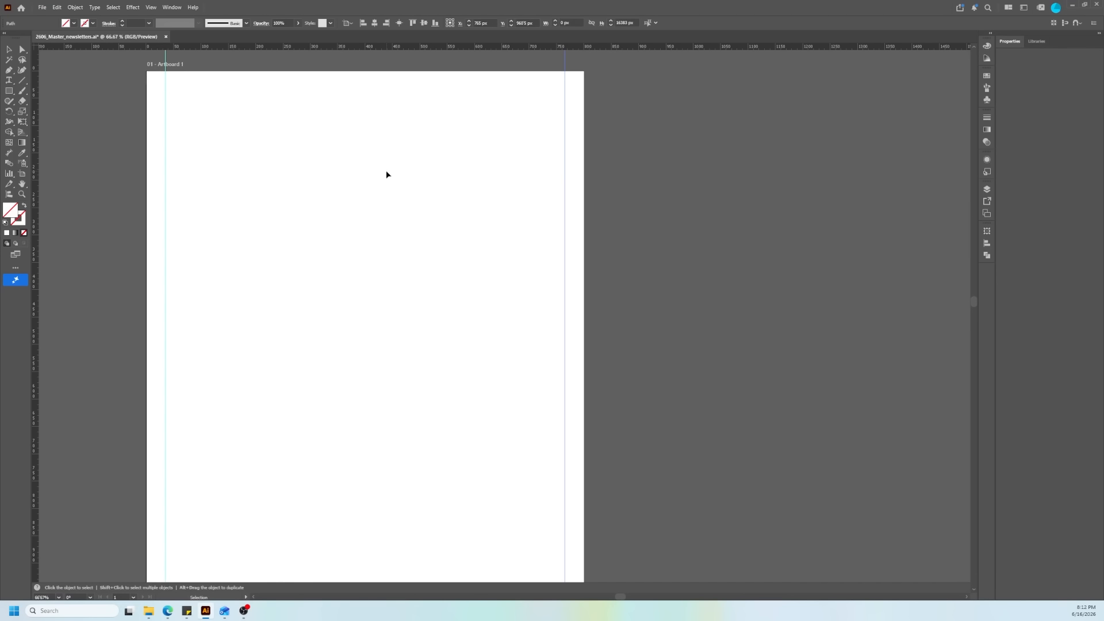
mouse_move(329, 52)
left_mouse_down()
mouse_move(322, 160)
mouse_move(322, 48)
left_mouse_up()
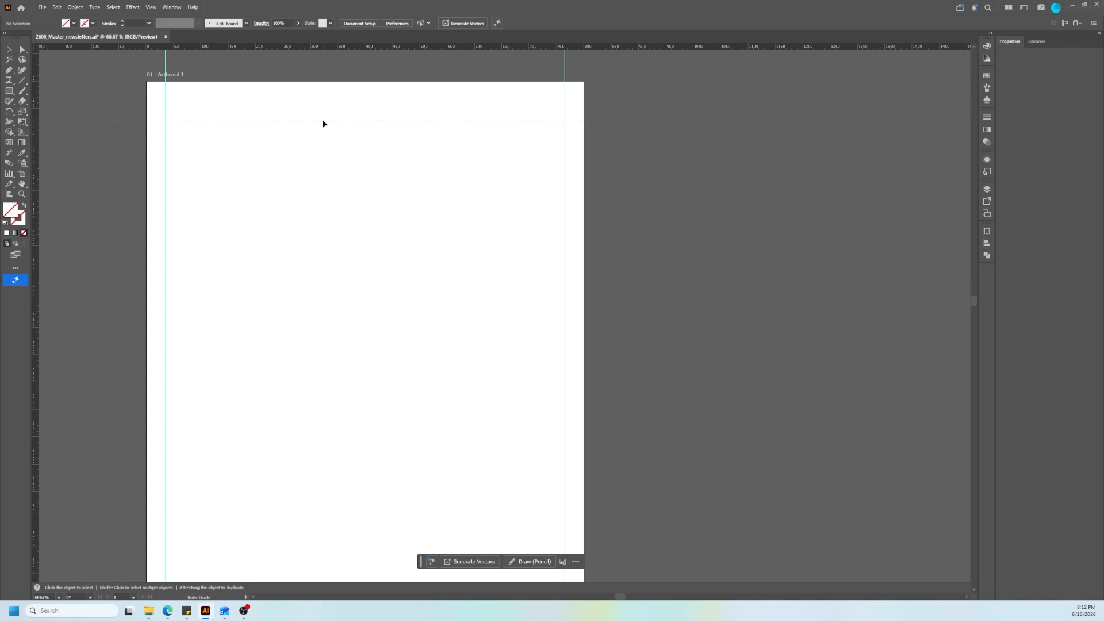
left_click(329, 103)
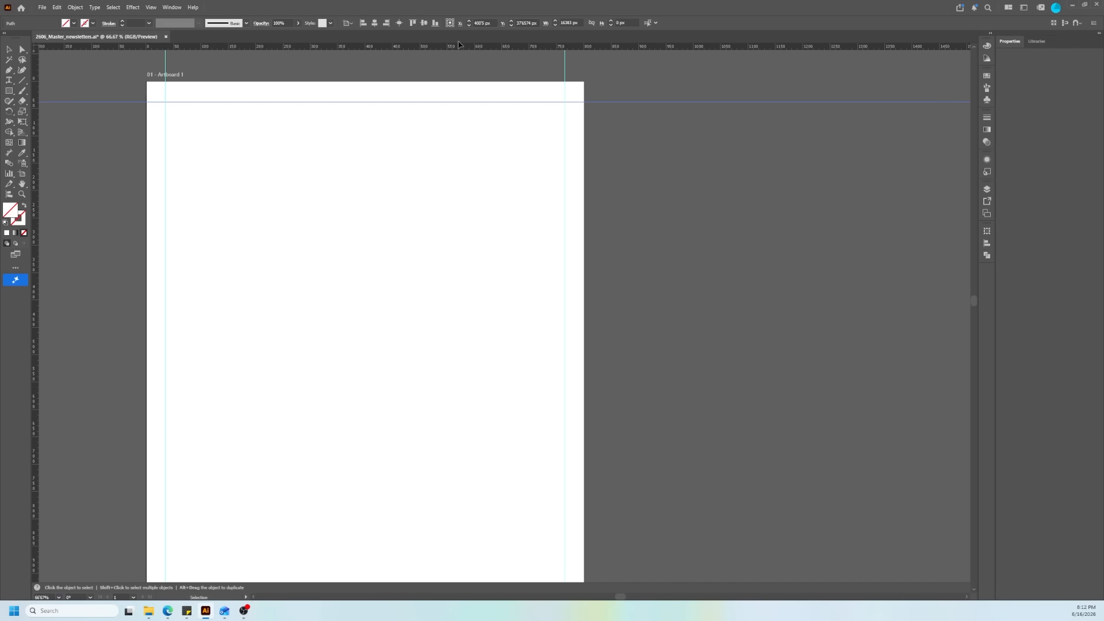
left_click(510, 26)
left_click(510, 26)
left_click(510, 26)
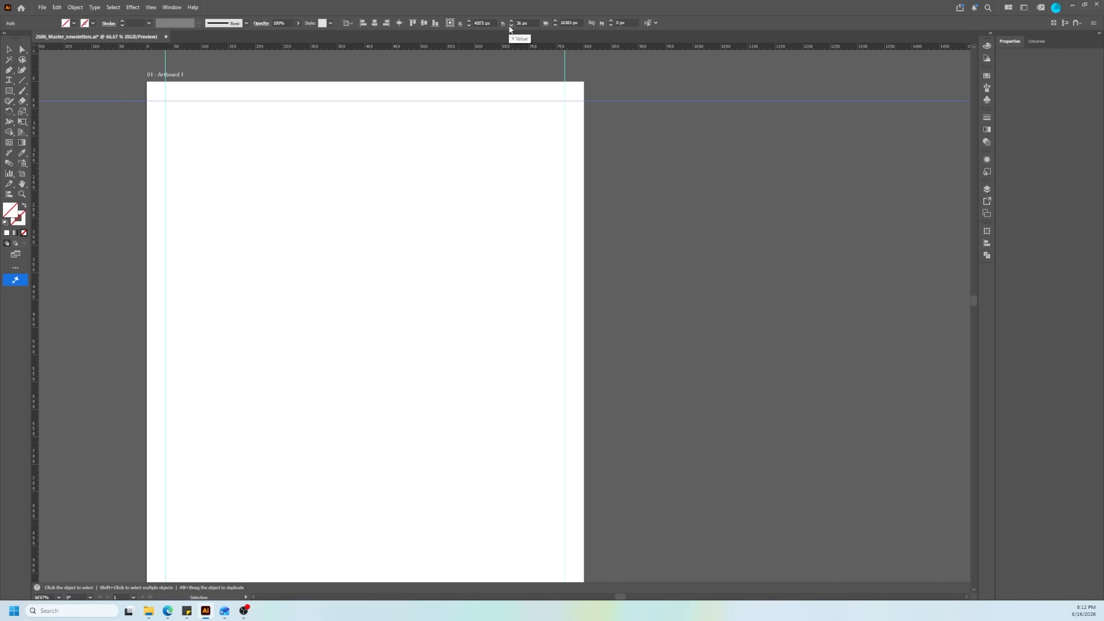
left_click(757, 212)
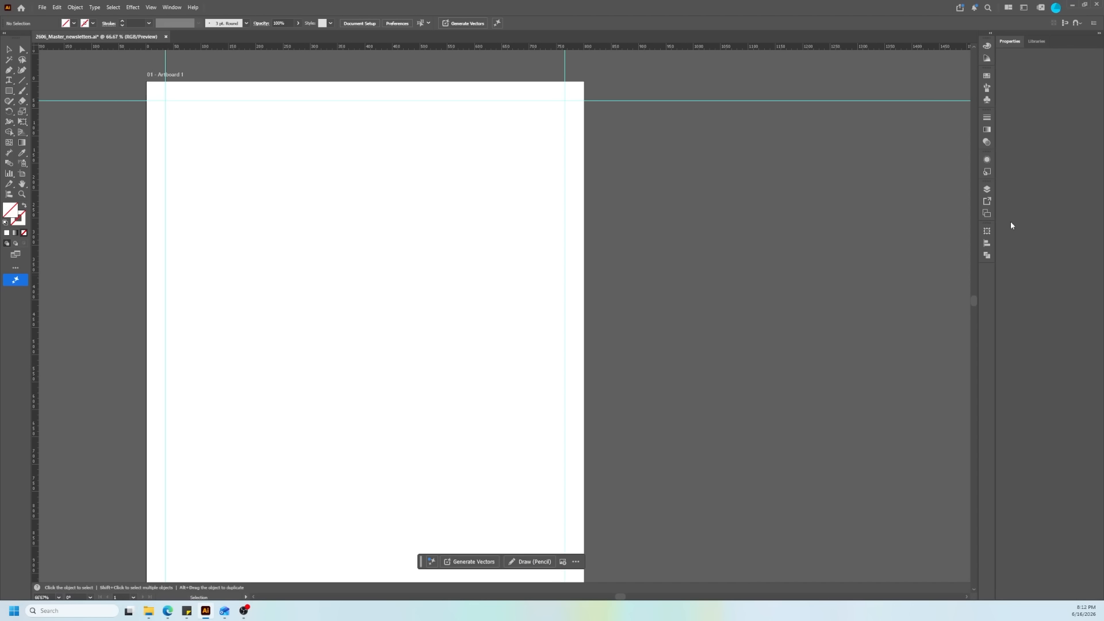
Step: Switch to the Edge web browser and open unsplash.com in a new tab
left_click(1075, 6)
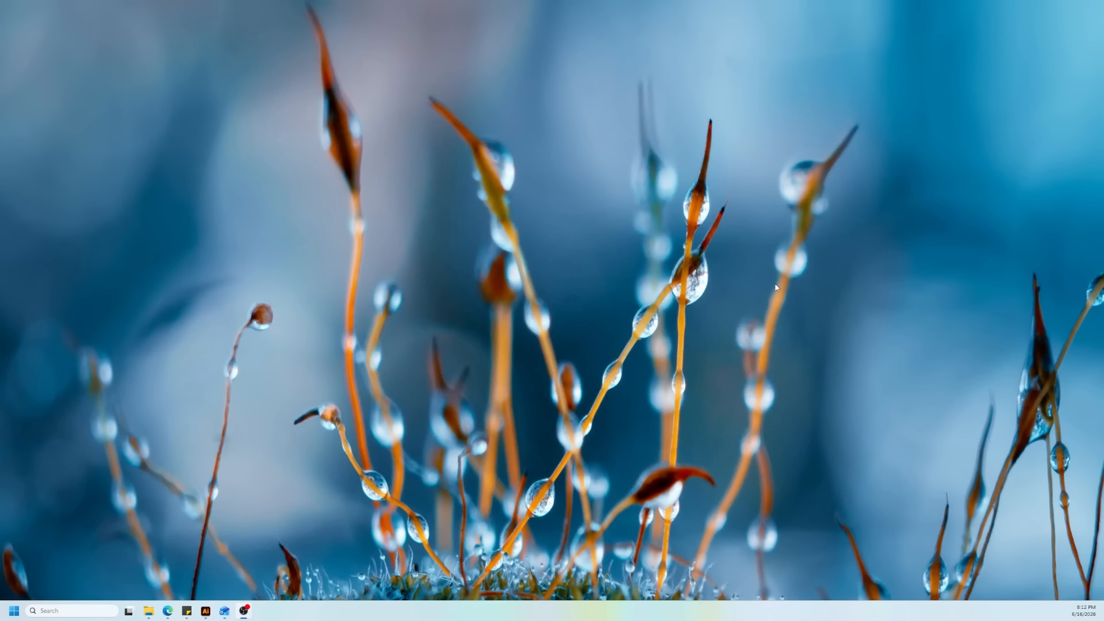
left_click(172, 615)
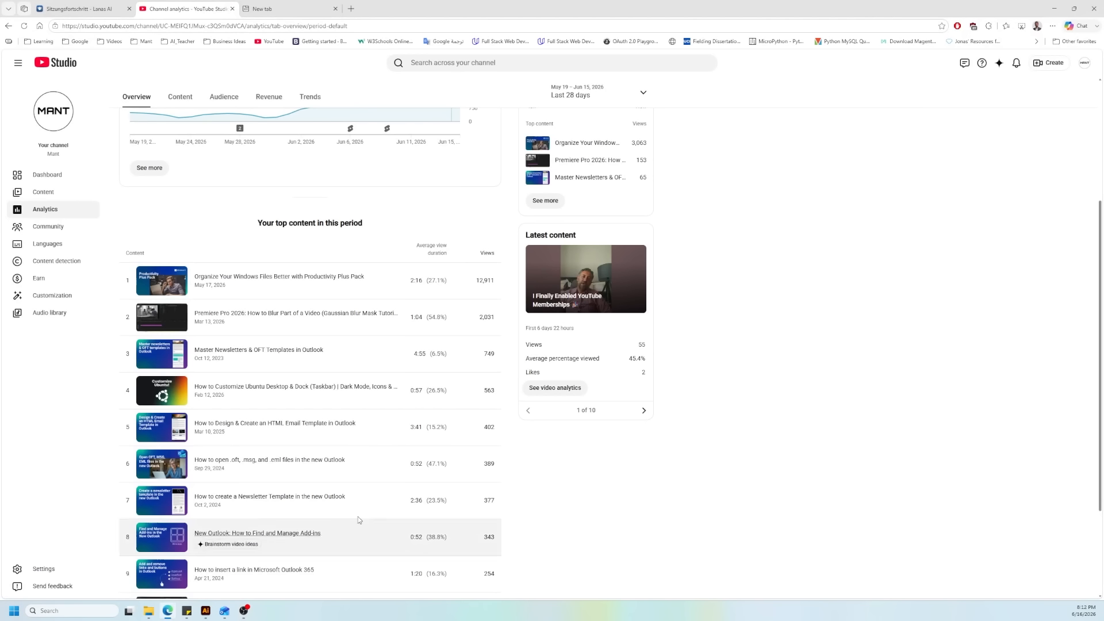
left_click(352, 8)
left_click(1054, 8)
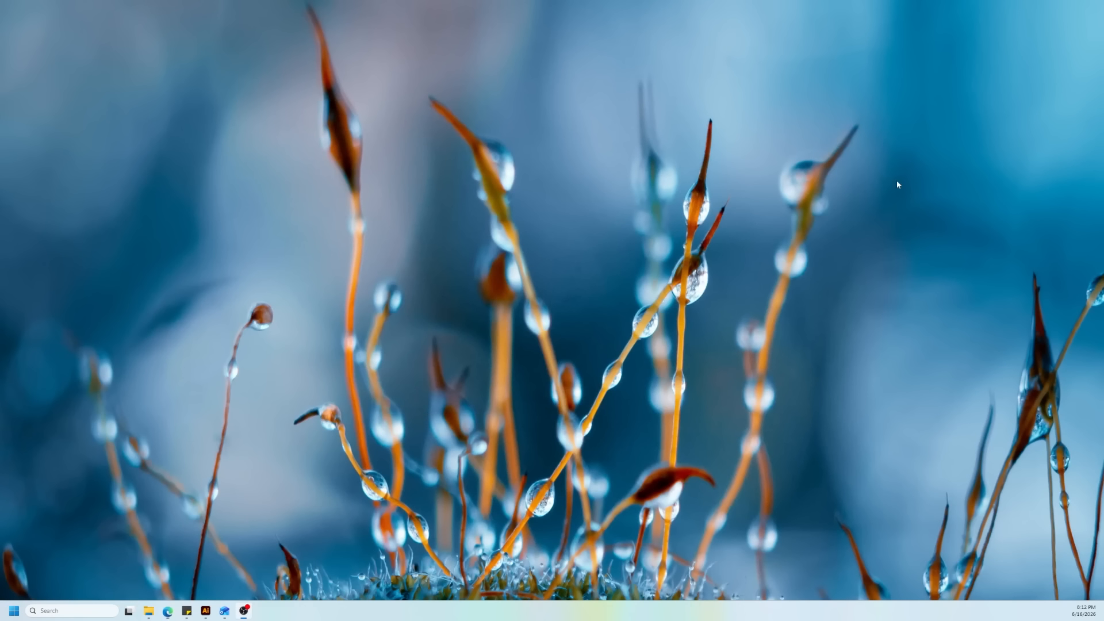
left_click(172, 609)
left_click(173, 610)
left_click(172, 611)
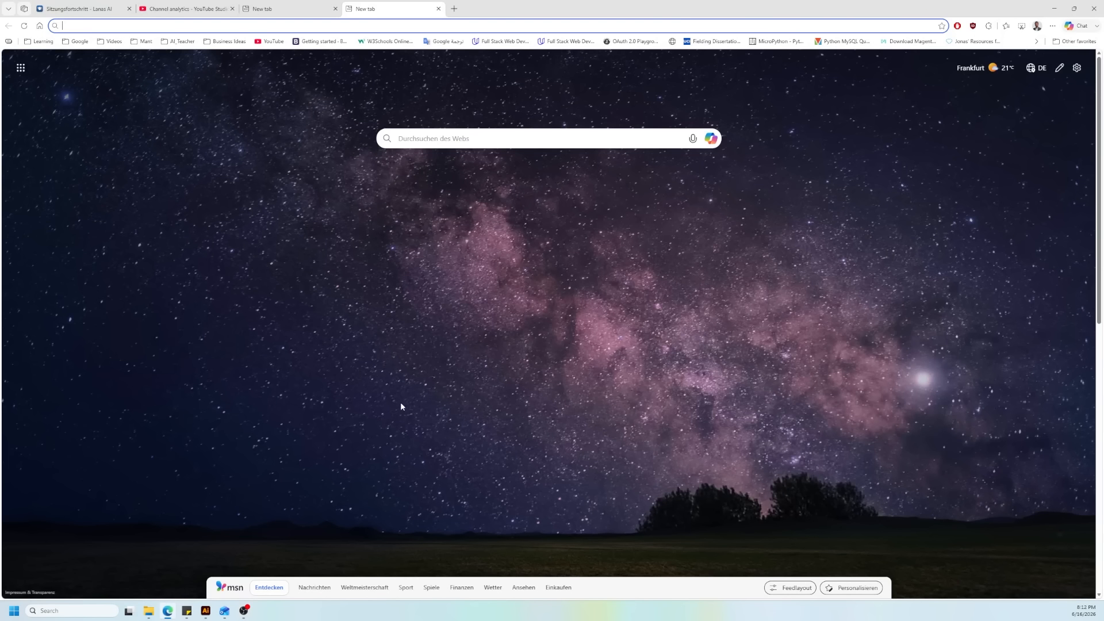
left_click(386, 28)
type("unspl")
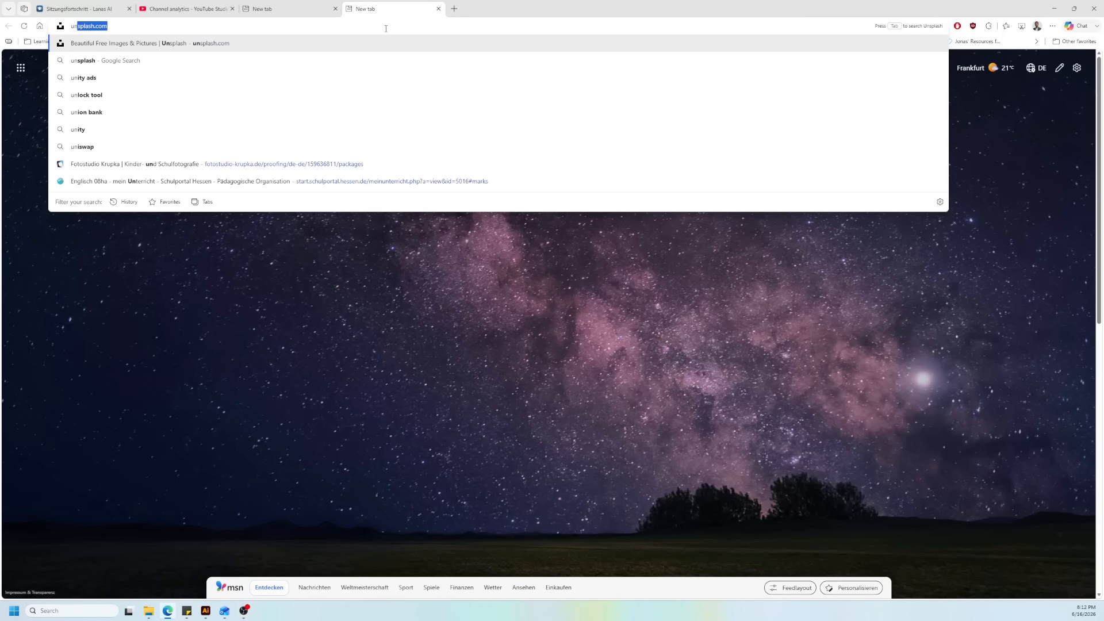
type("a")
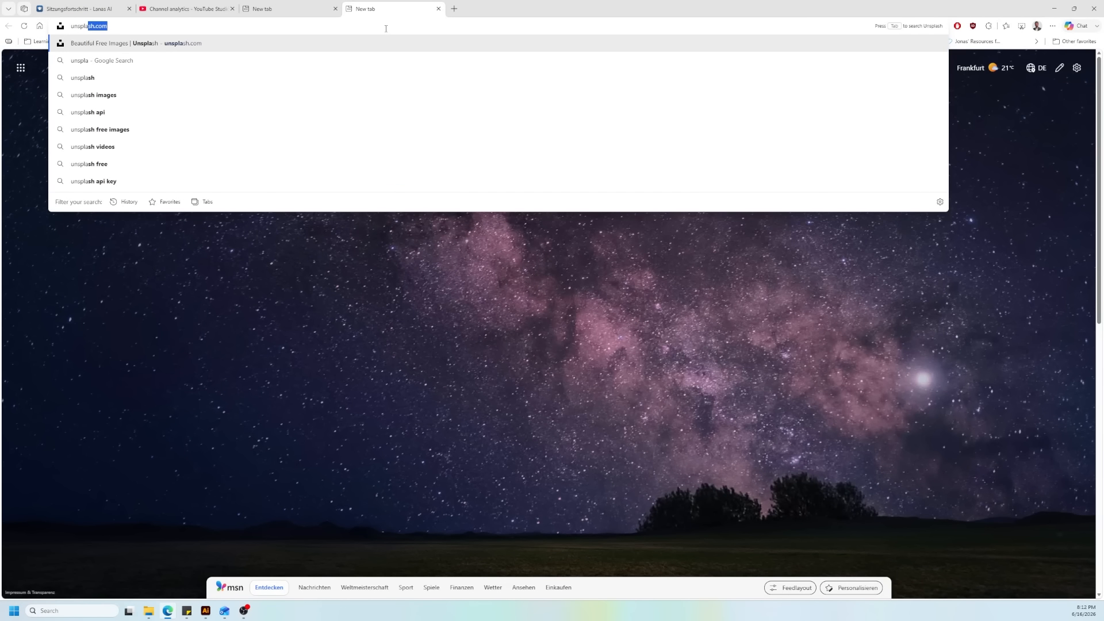
key("Return")
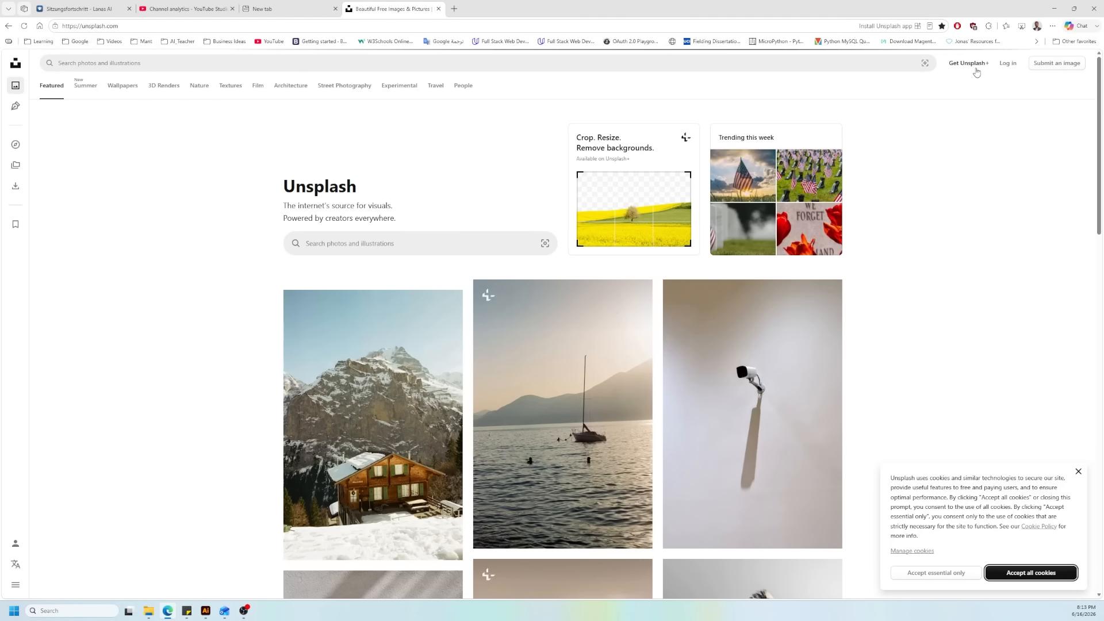
Step: Search the photo library for frankfurt and limit the results to the Free license
left_click(185, 63)
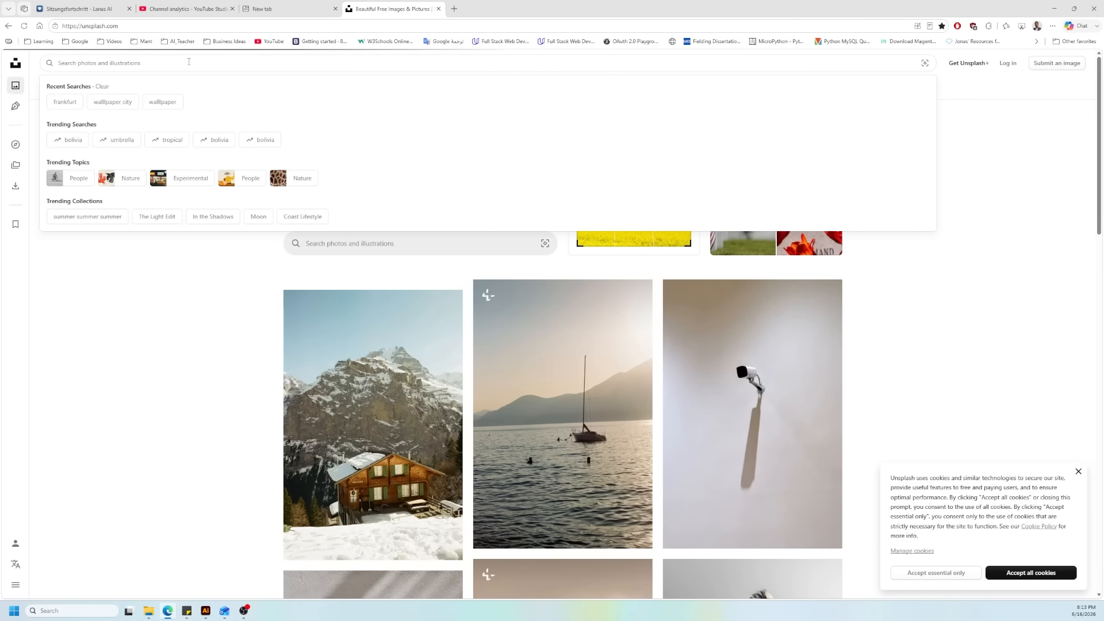
left_click(72, 103)
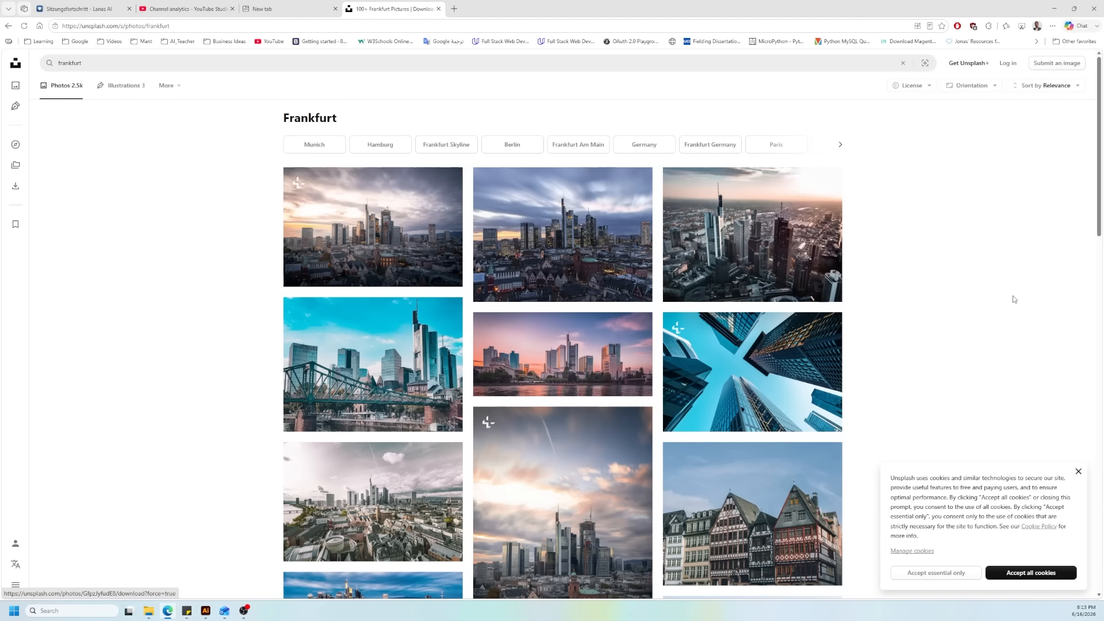
scroll(805, 288, "down", 3)
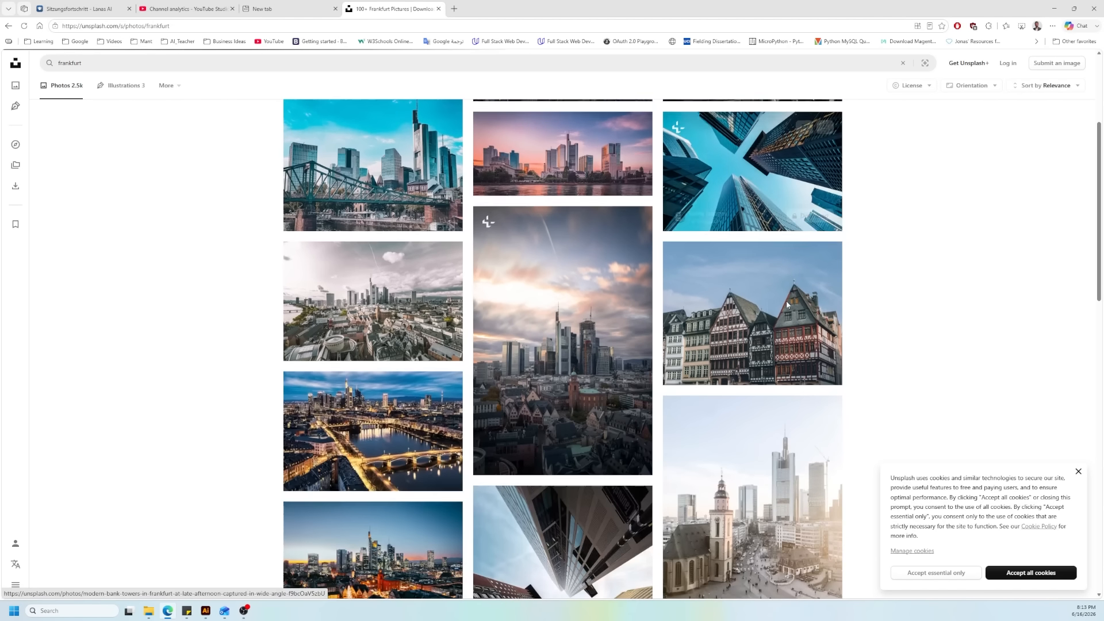
scroll(786, 301, "up", 3)
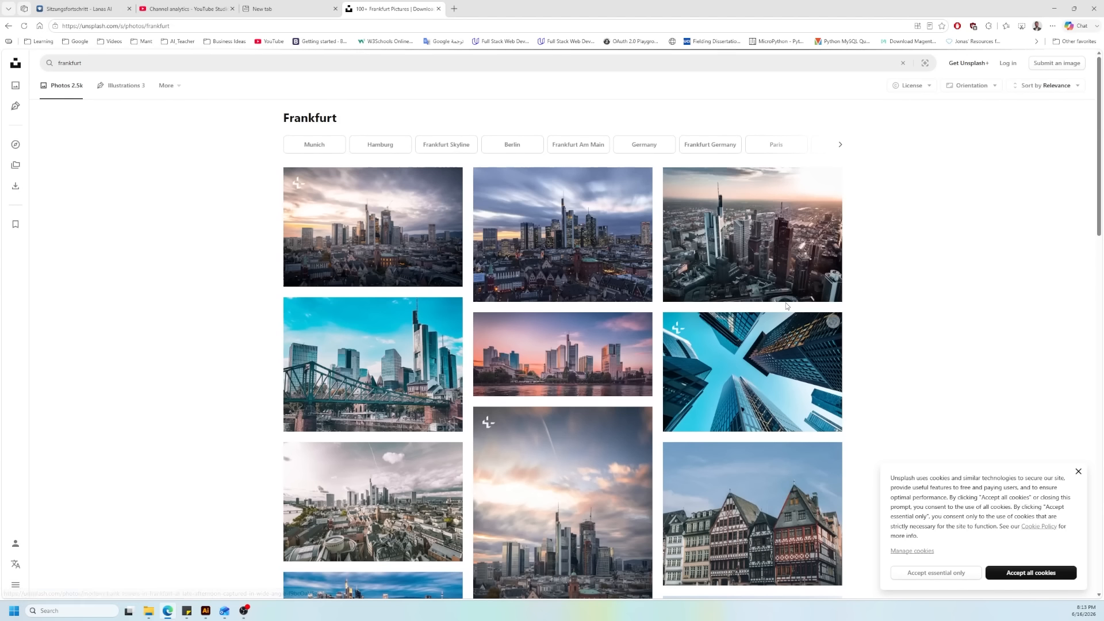
left_click(920, 86)
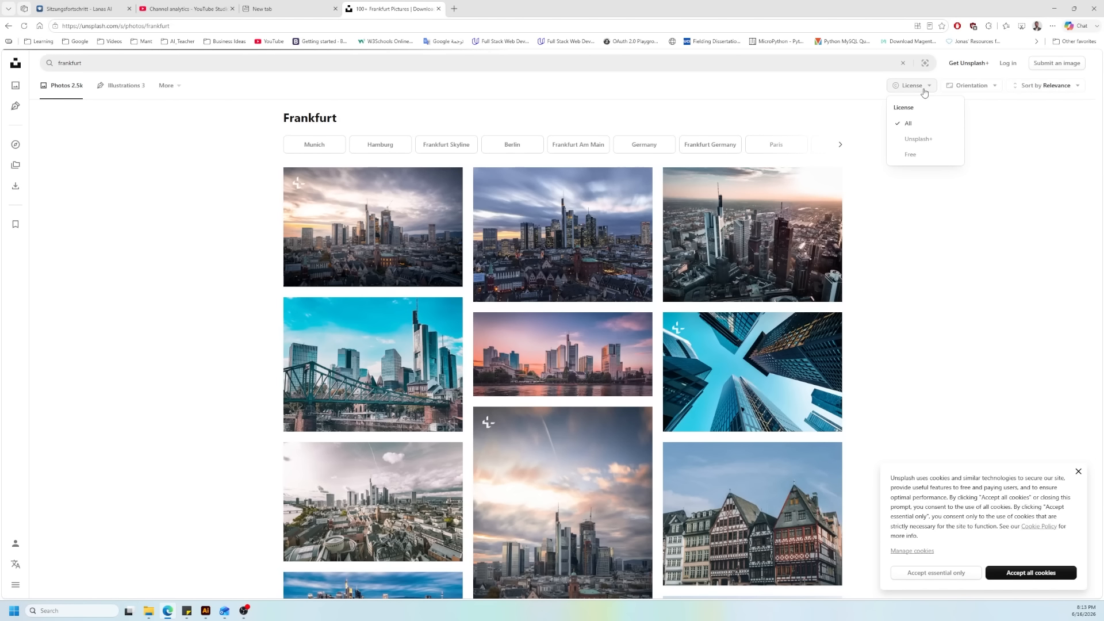
left_click(918, 155)
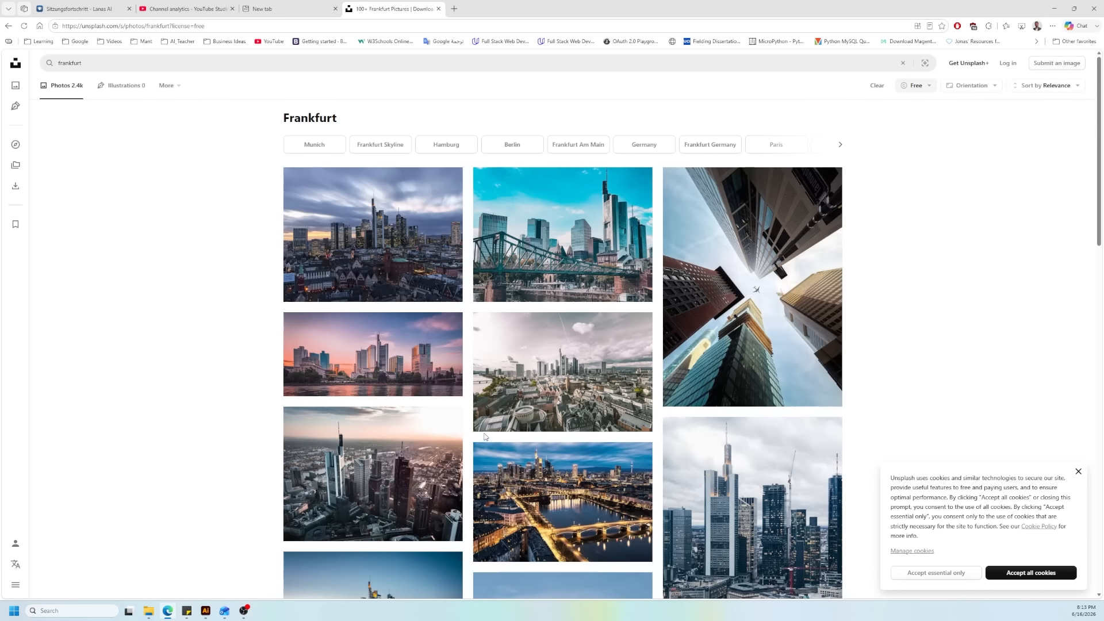
Step: Replace the search with the suggested term high technology and browse the first photos
left_click(89, 65)
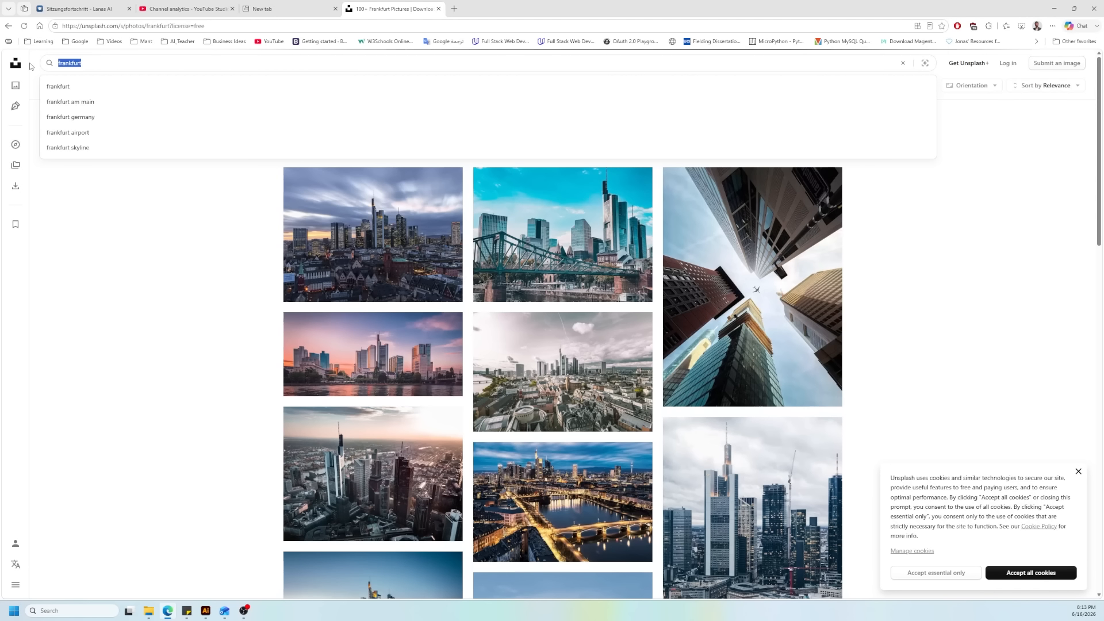
type("high")
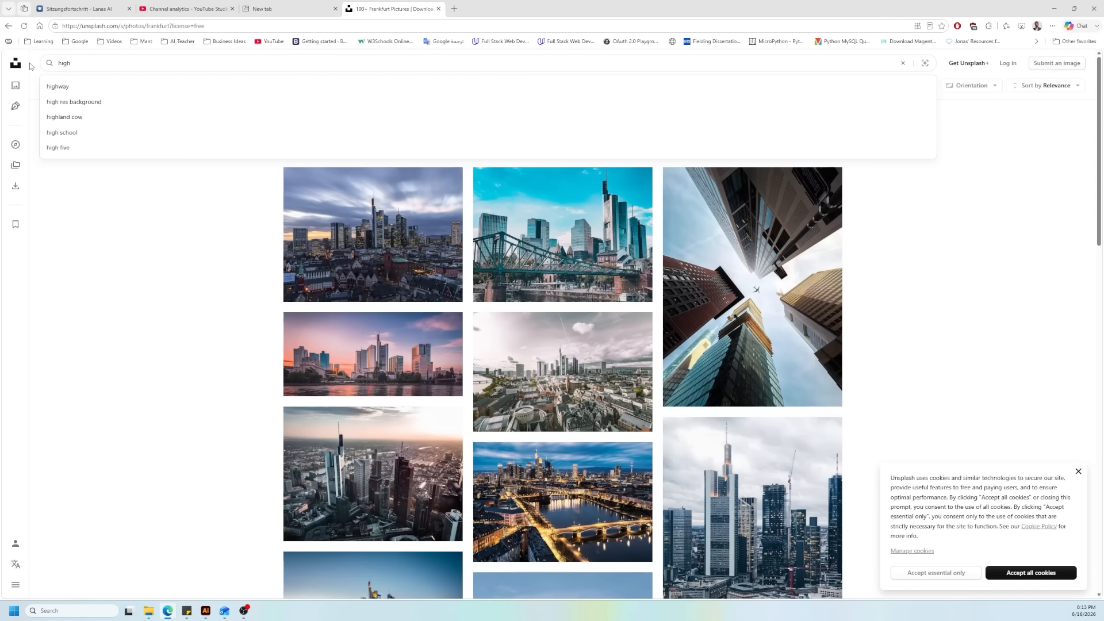
type(" tec")
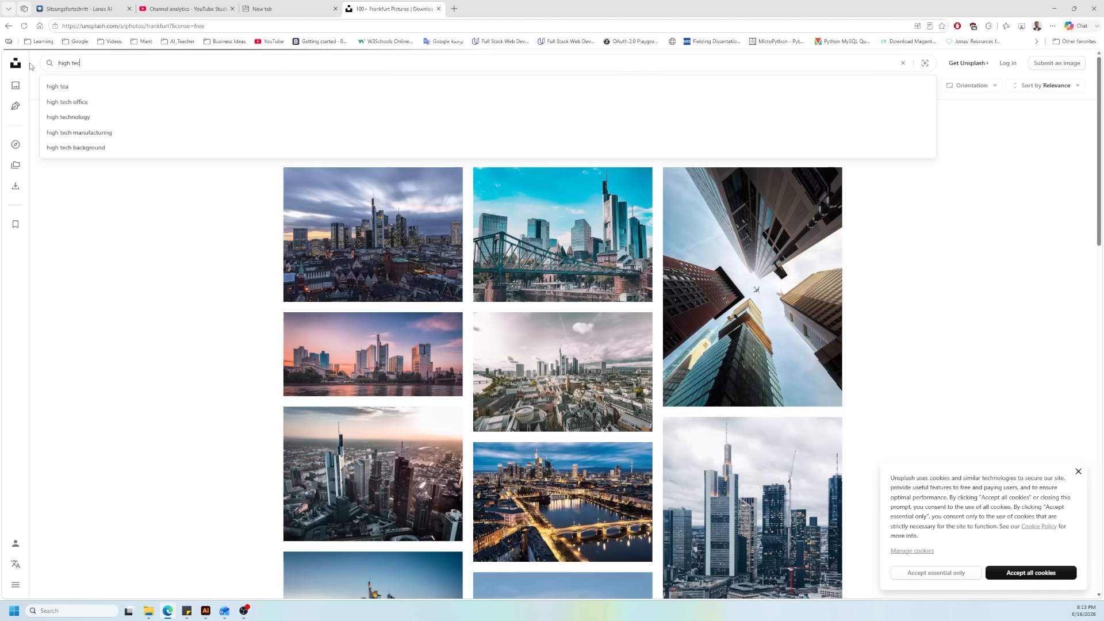
type("h")
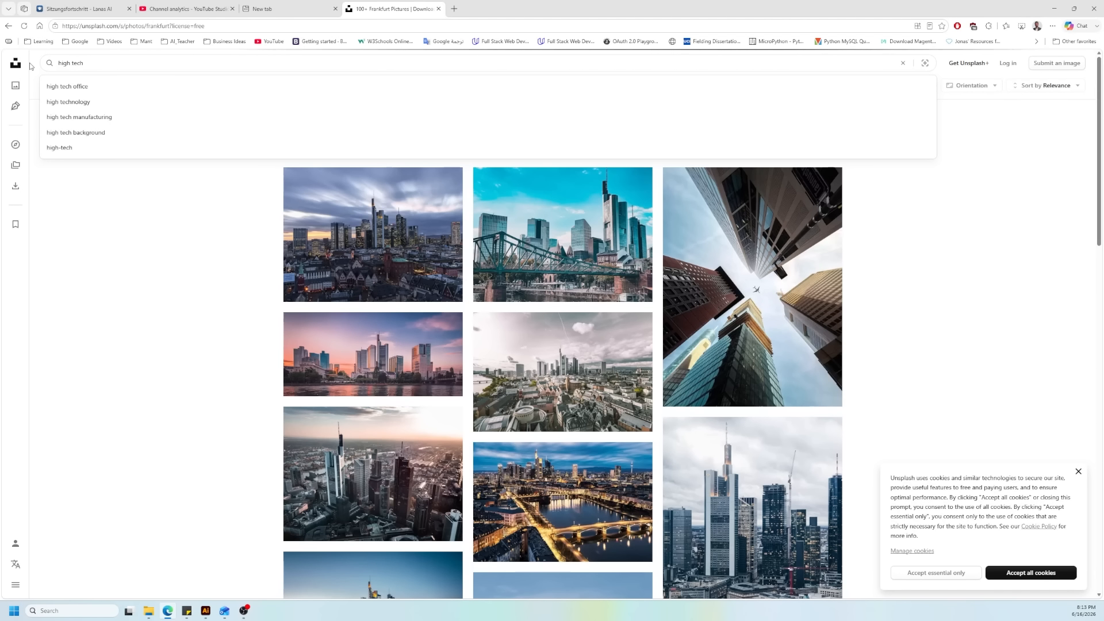
left_click(40, 102)
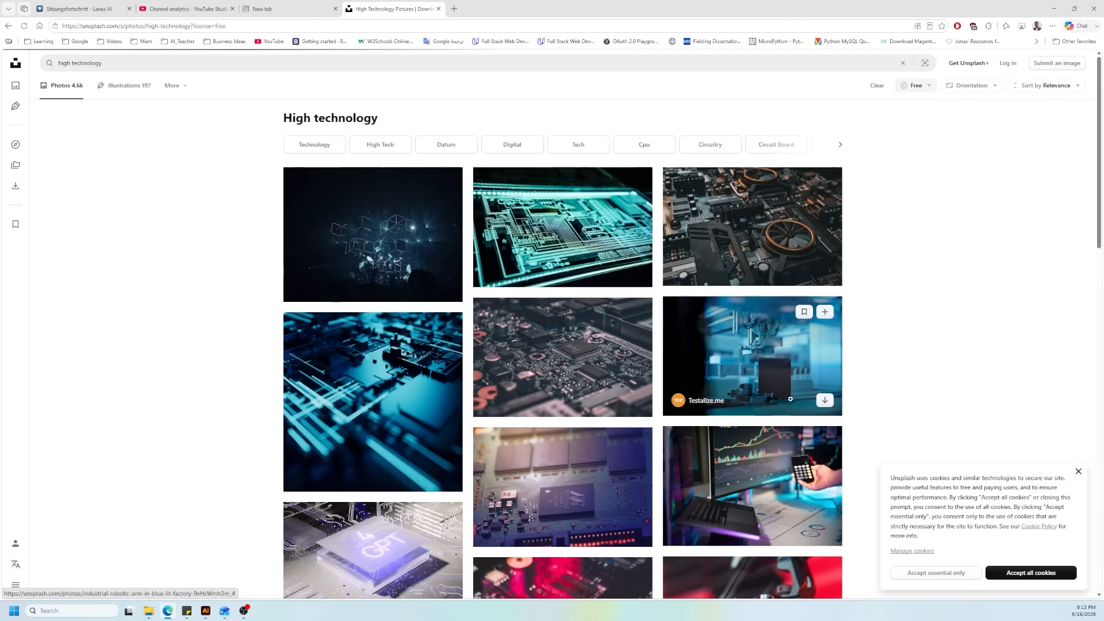
scroll(790, 398, "down", 7)
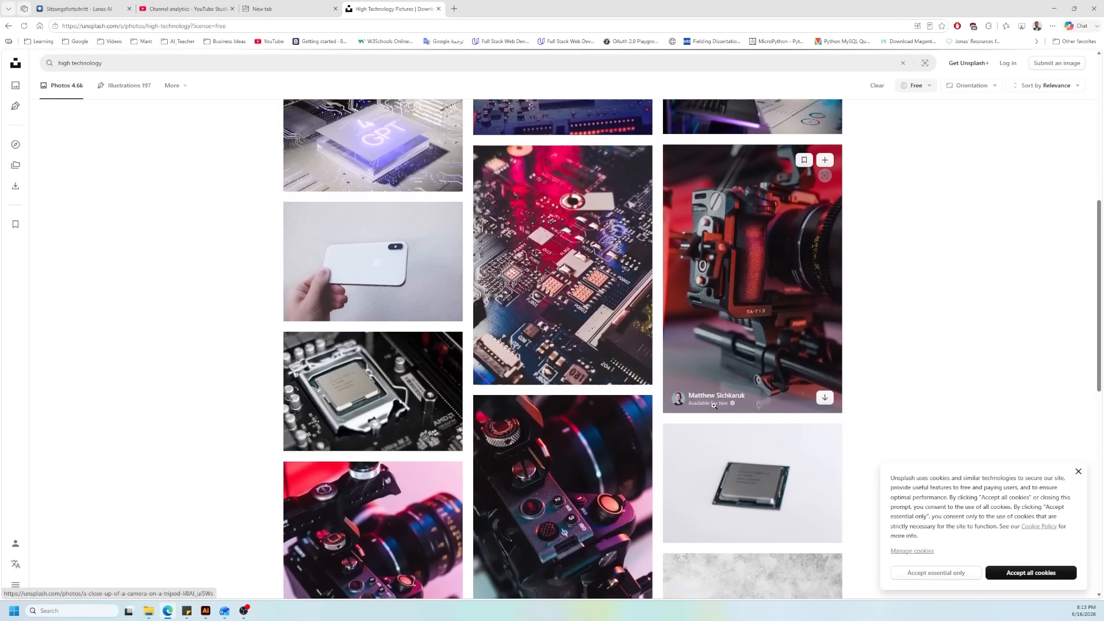
scroll(713, 405, "up", 8)
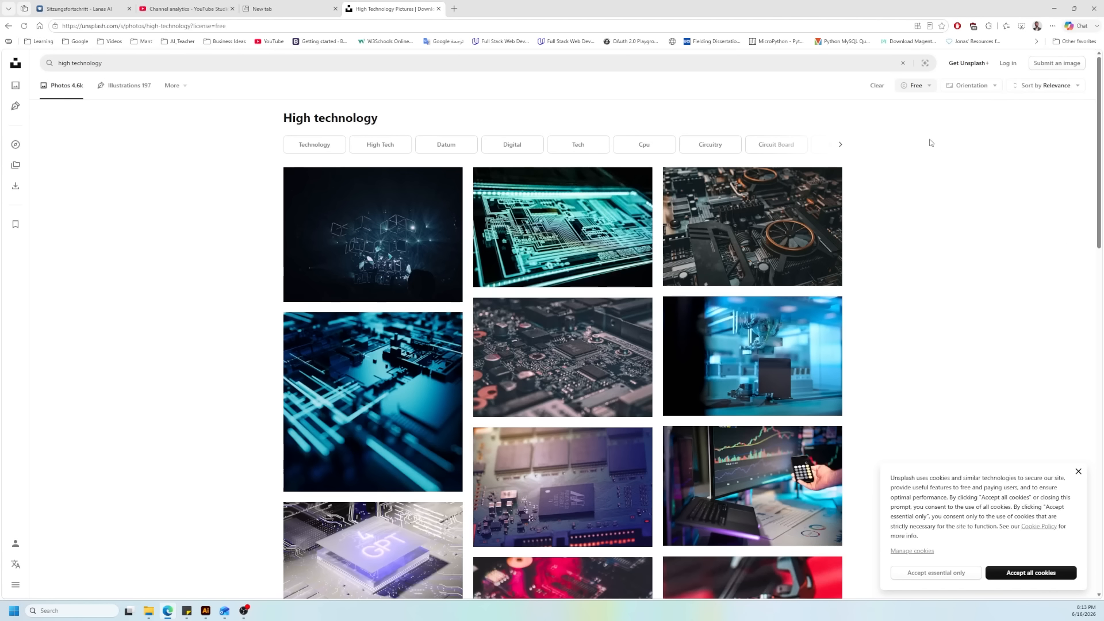
Step: Filter the high technology photos to Landscape orientation and look through them for a suitable image
left_click(992, 86)
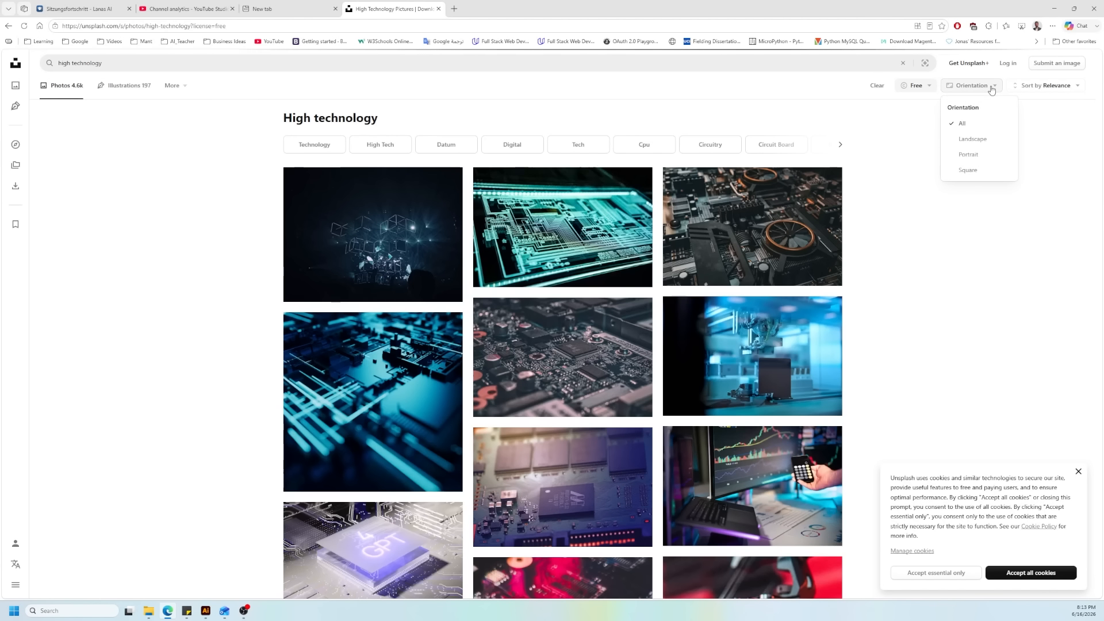
left_click(983, 146)
scroll(685, 438, "down", 20)
scroll(685, 438, "down", 2)
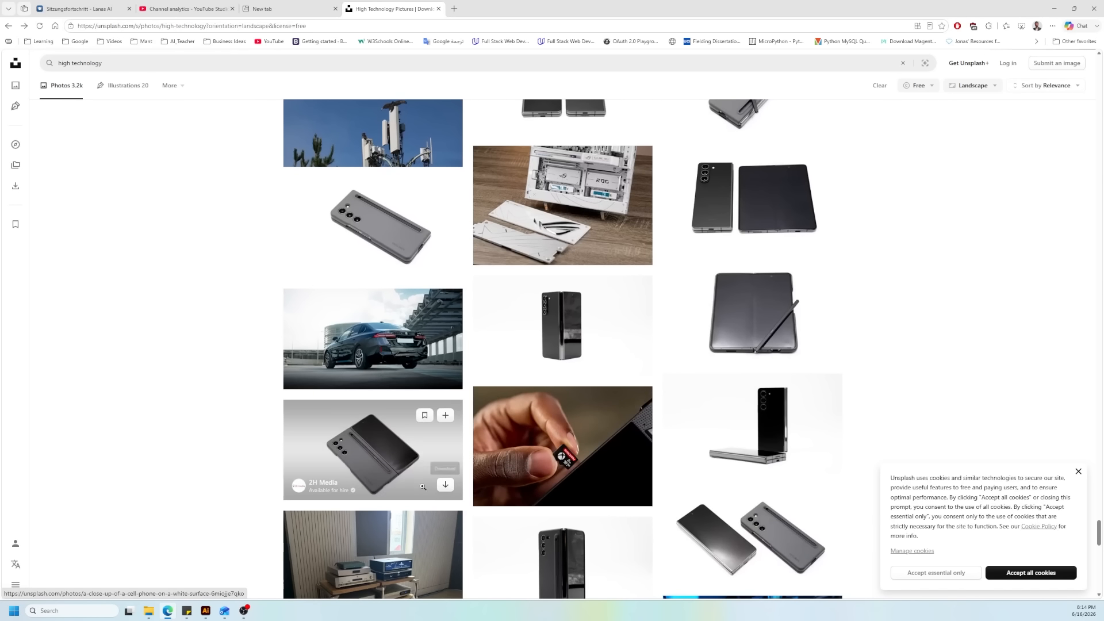
scroll(421, 478, "up", 6)
scroll(421, 478, "up", 3)
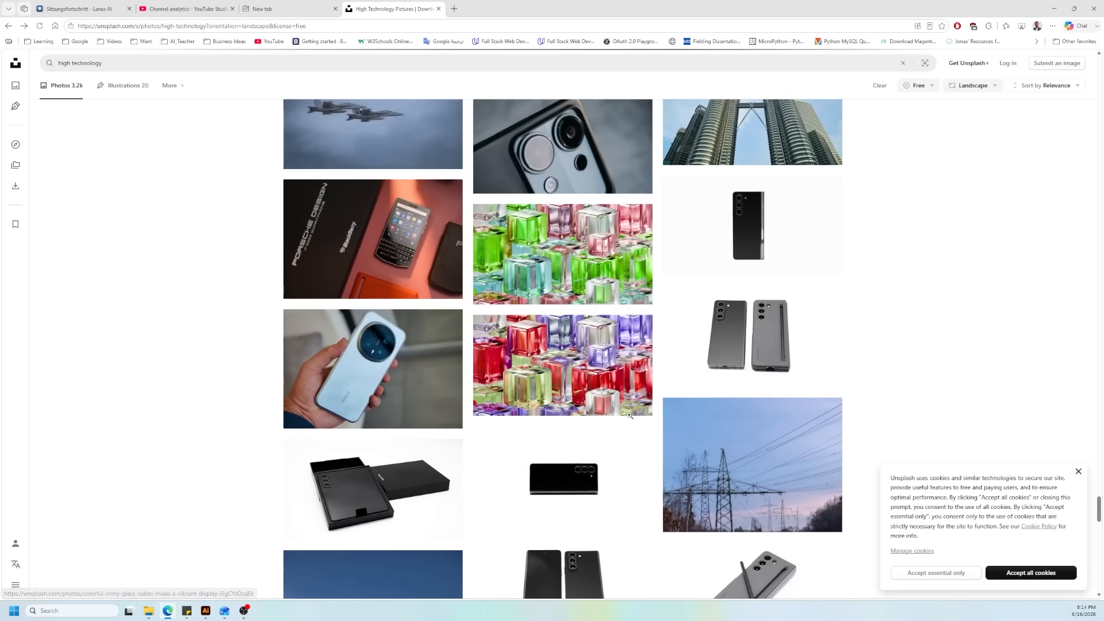
scroll(580, 404, "up", 1)
scroll(568, 400, "up", 20)
Step: Replace the high technology search with the suggested term creative
double_click(76, 64)
key("BackSpace")
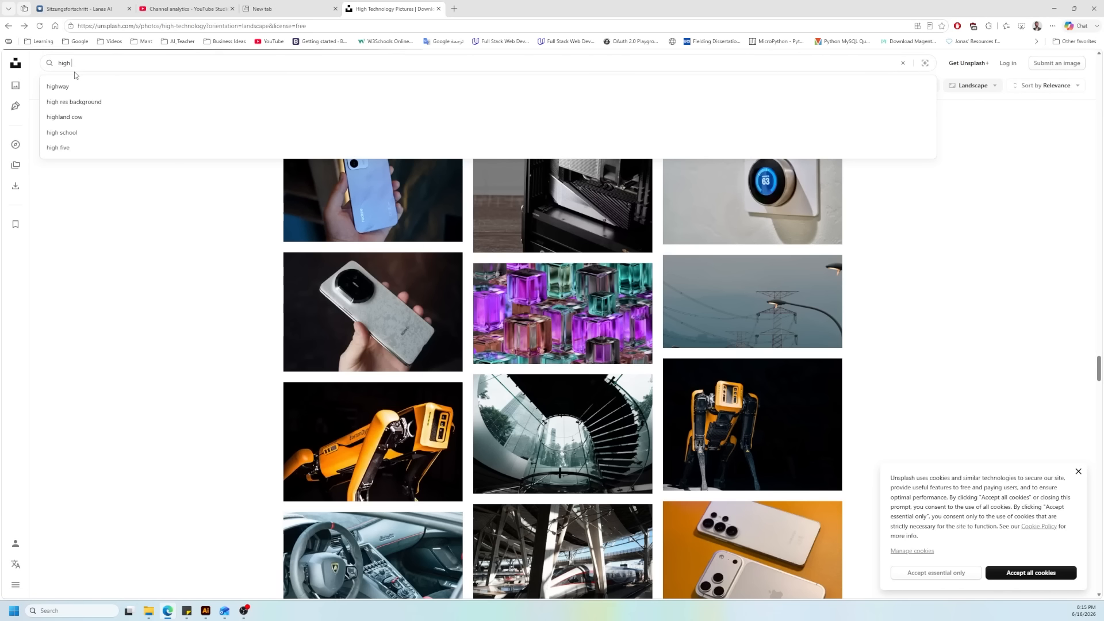
key("BackSpace")
key("BackSpace")
key("BackSpace")
key("BackSpace")
key("BackSpace")
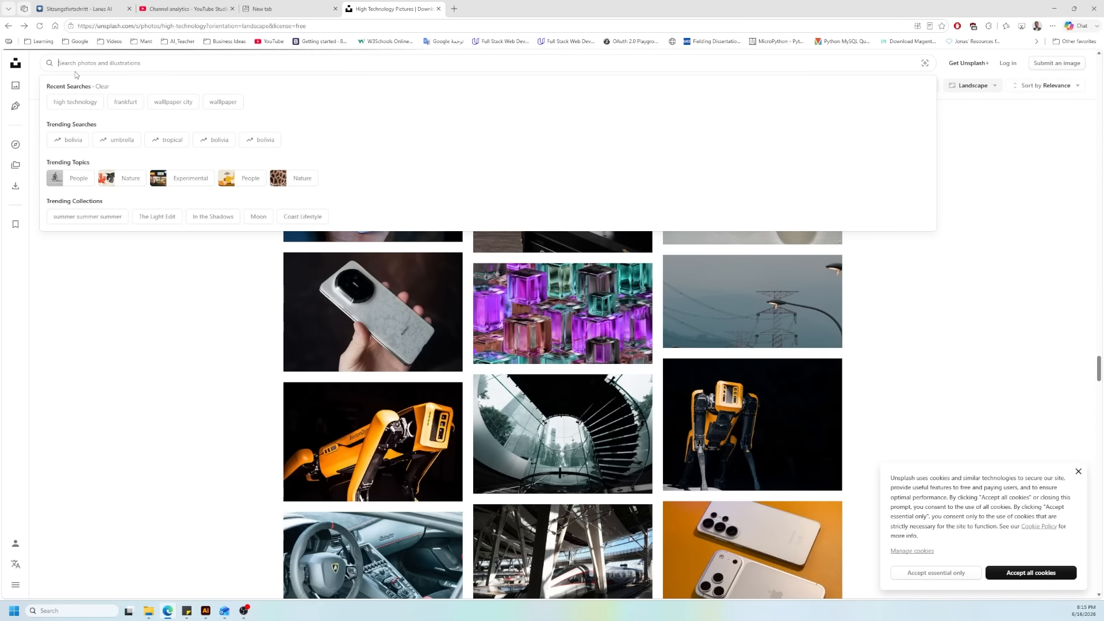
type("pro")
key("BackSpace")
key("BackSpace")
key("BackSpace")
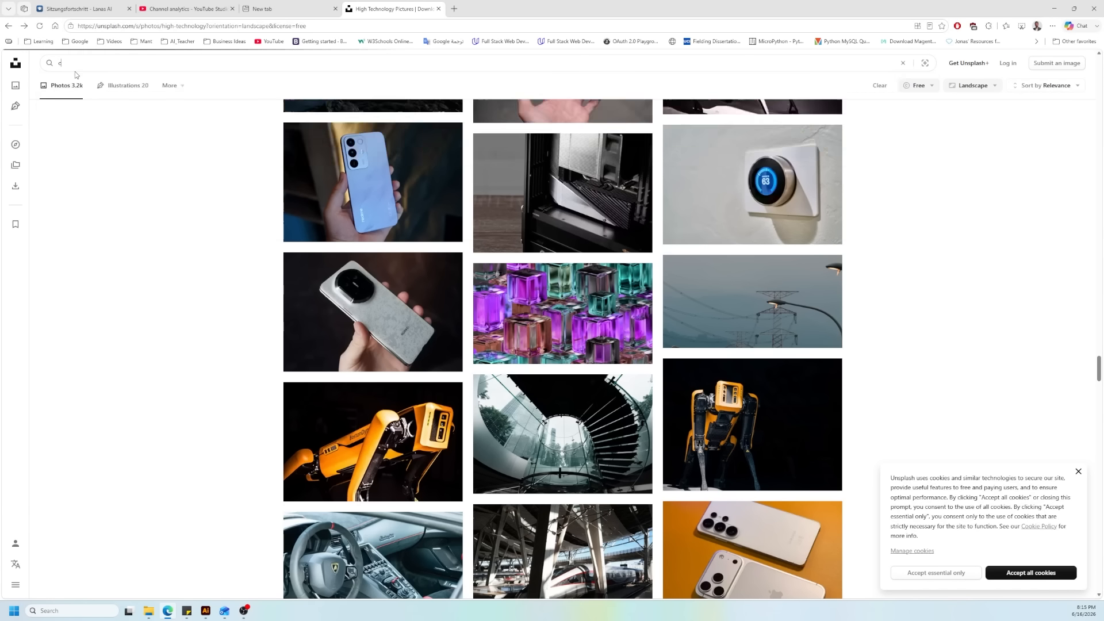
type("crea")
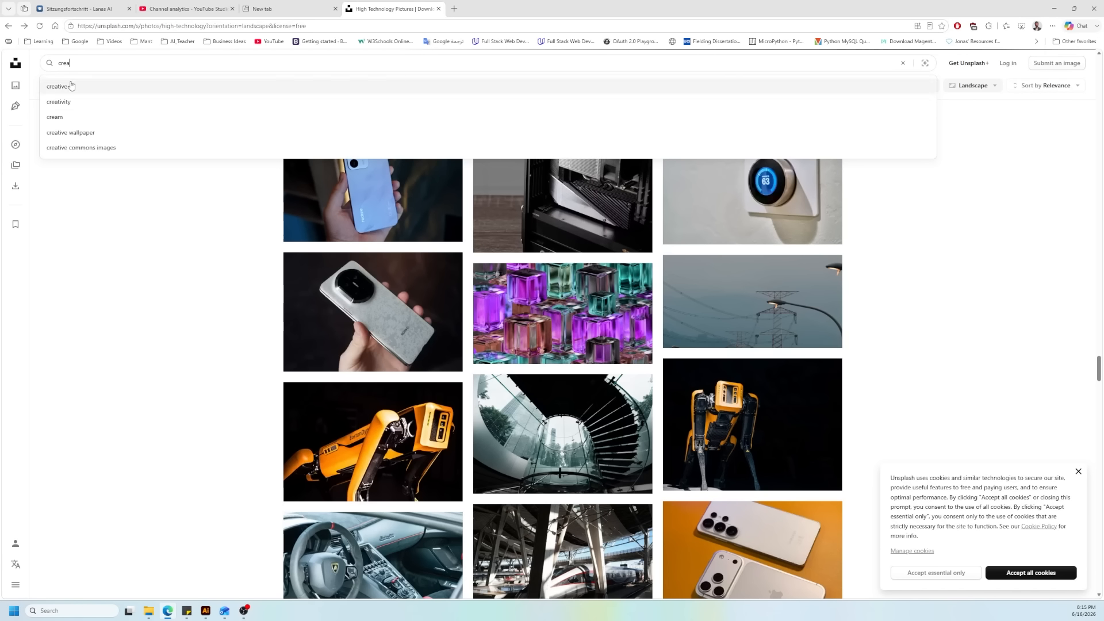
left_click(70, 85)
Step: Preview the photo of a person surrounded by light effects, and look through the creative results for a suitable header image
left_click(702, 384)
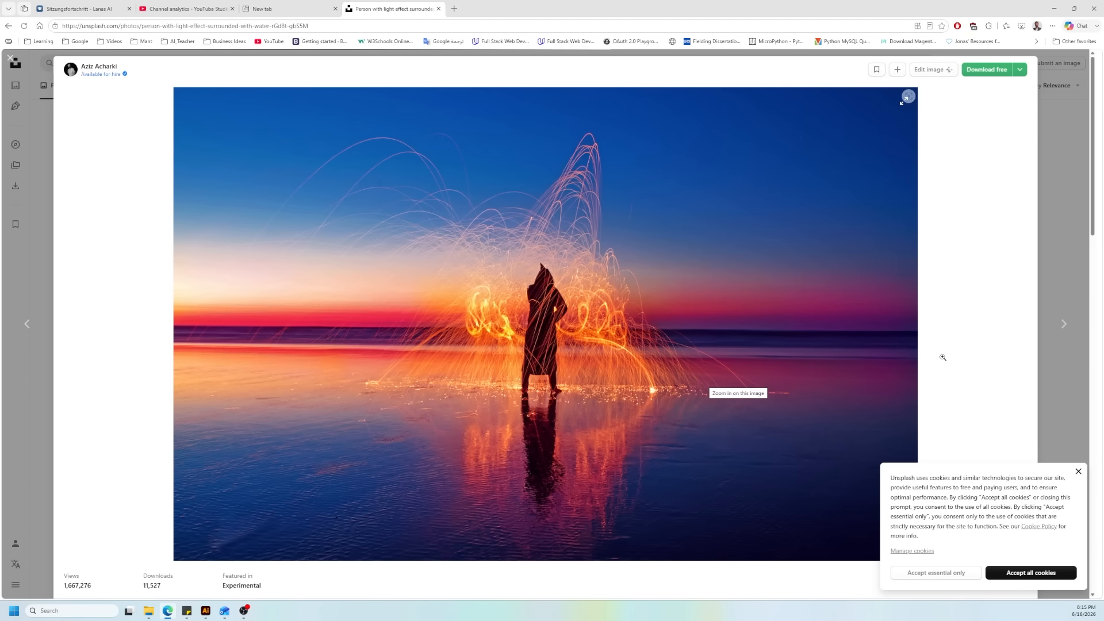
left_click(1056, 258)
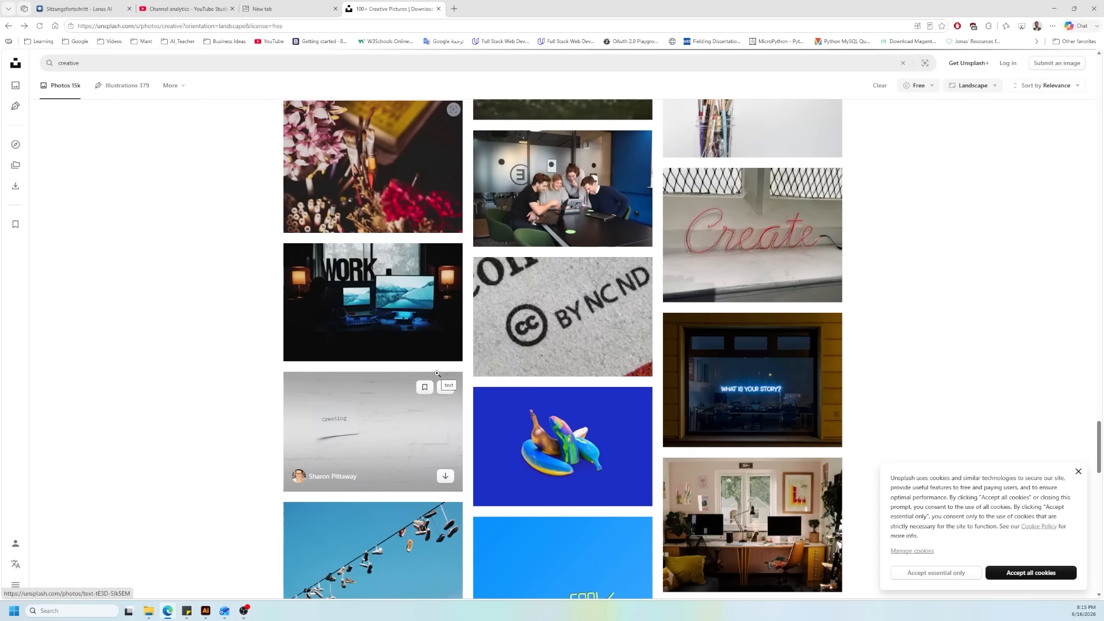
scroll(437, 373, "down", 7)
left_click(383, 269)
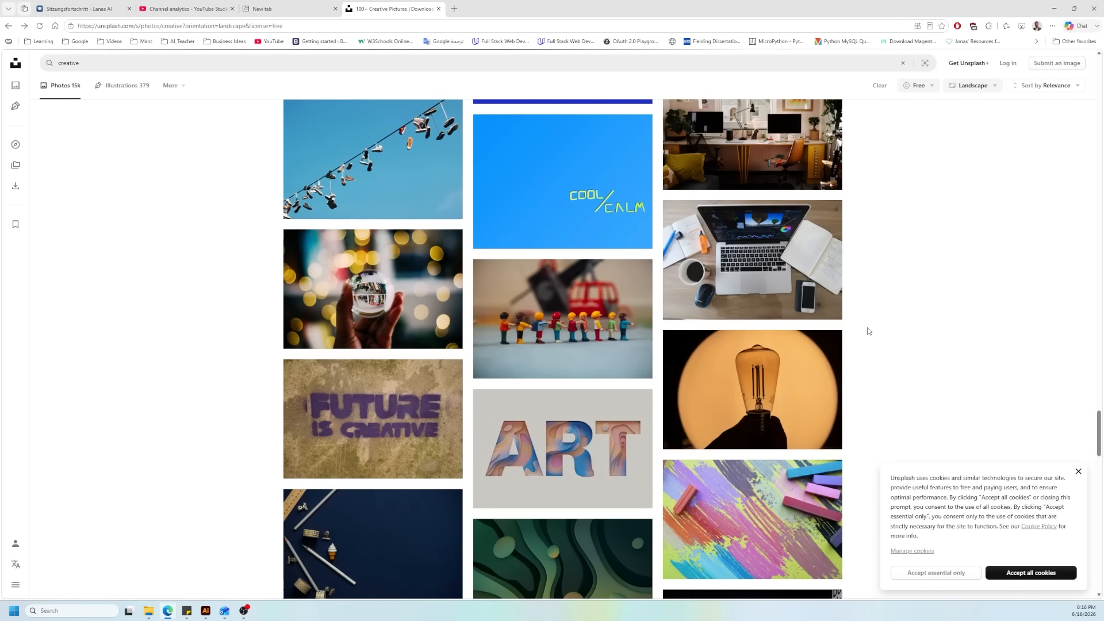
key("Escape")
scroll(669, 378, "down", 10)
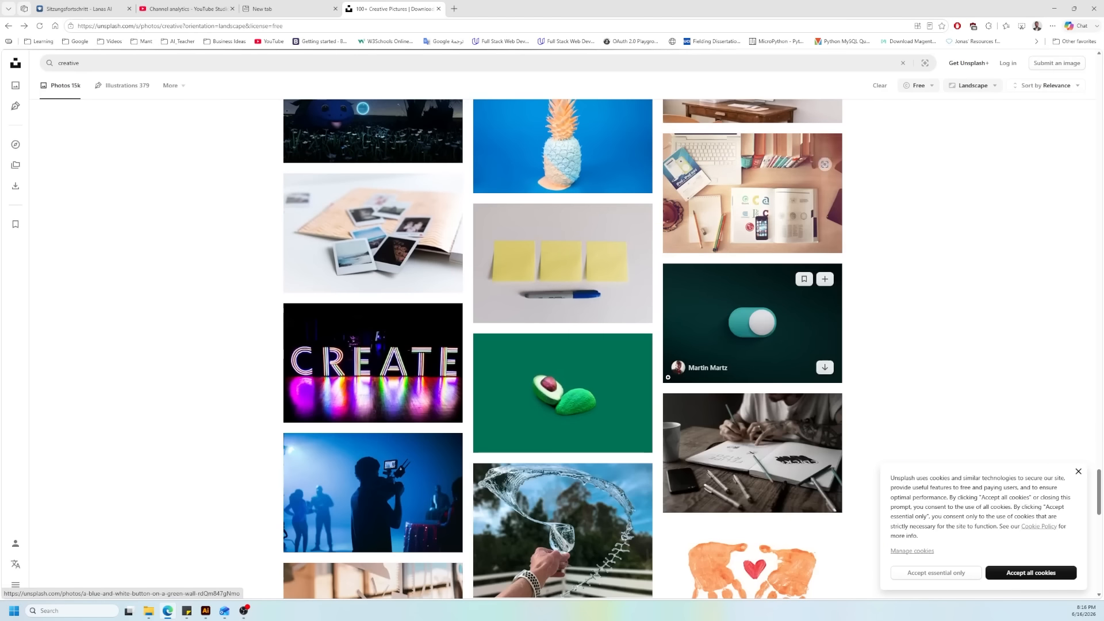
scroll(668, 378, "down", 20)
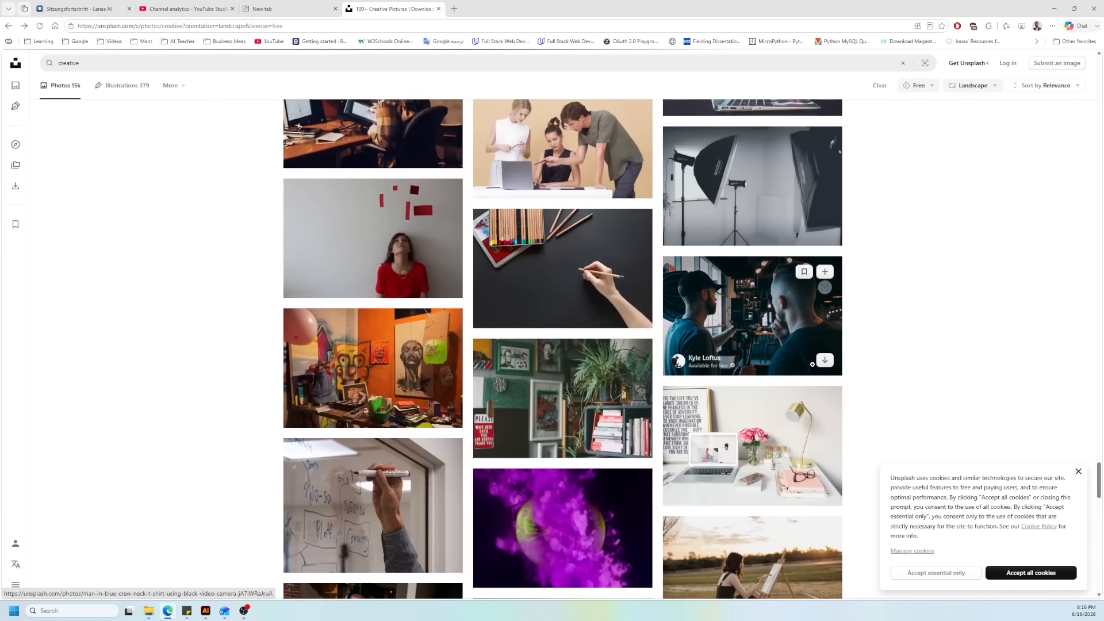
scroll(813, 368, "down", 18)
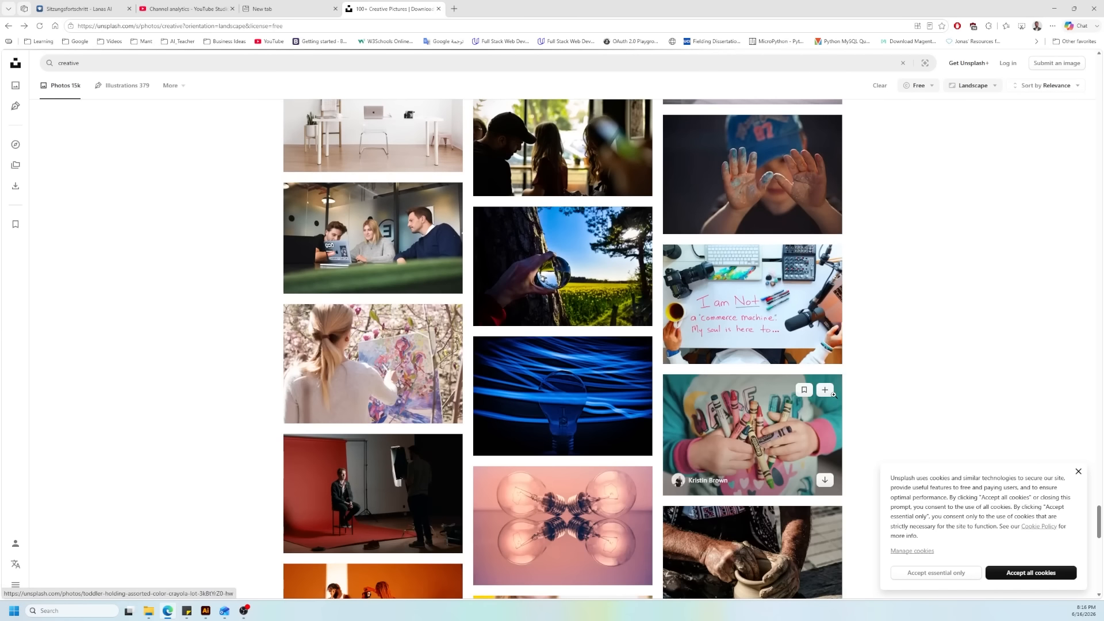
scroll(833, 395, "down", 2)
Step: Download the blue light-streak bulb photo for free and place the file over the artboard of the newsletter document in Illustrator
left_click(615, 349)
left_click(986, 69)
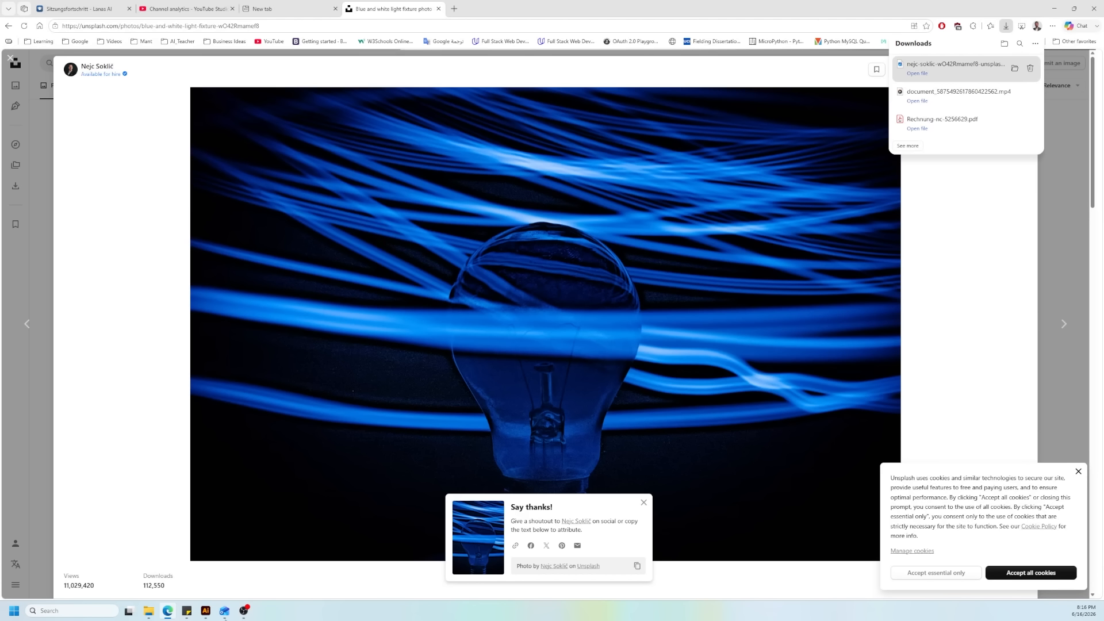
left_click_drag(933, 64, 353, 150)
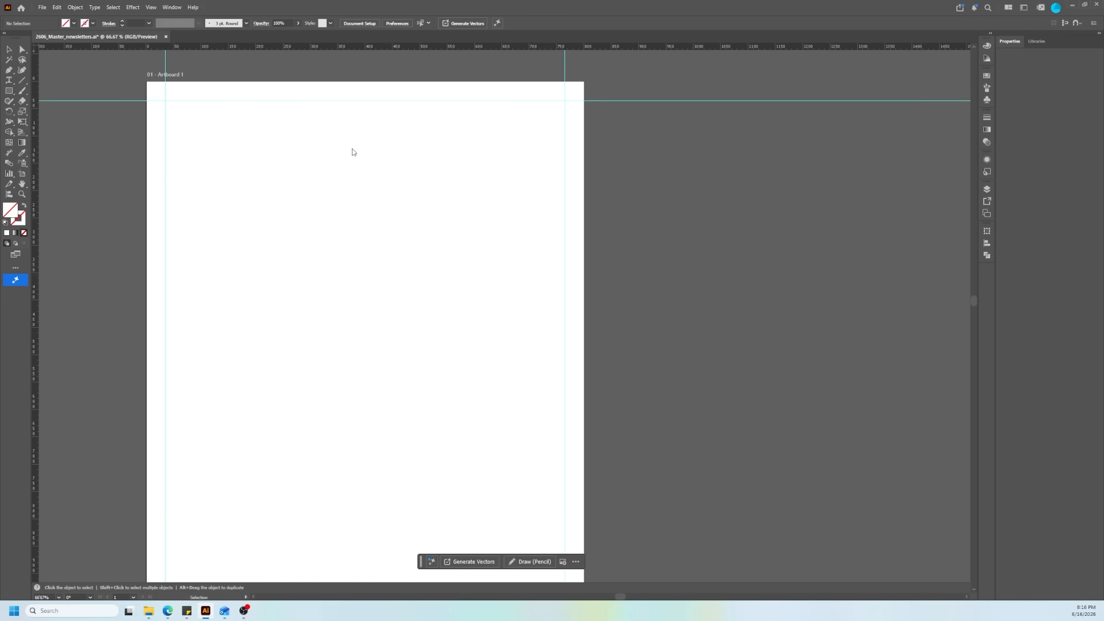
scroll(365, 258, "down", 1)
scroll(365, 259, "down", 7, "alt")
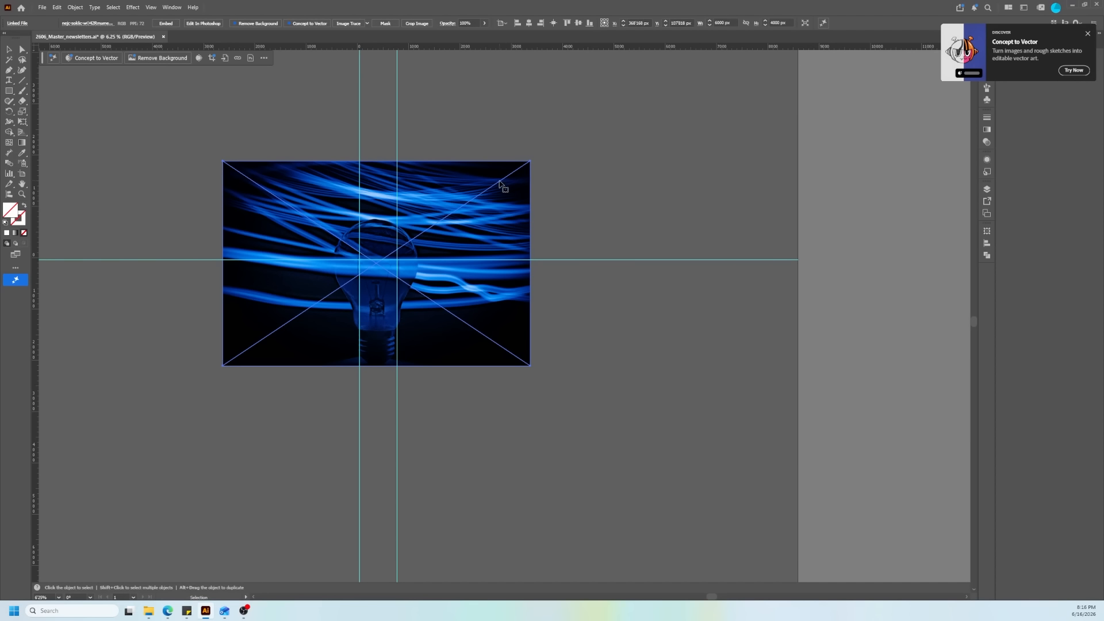
left_click_drag(698, 218, 450, 233)
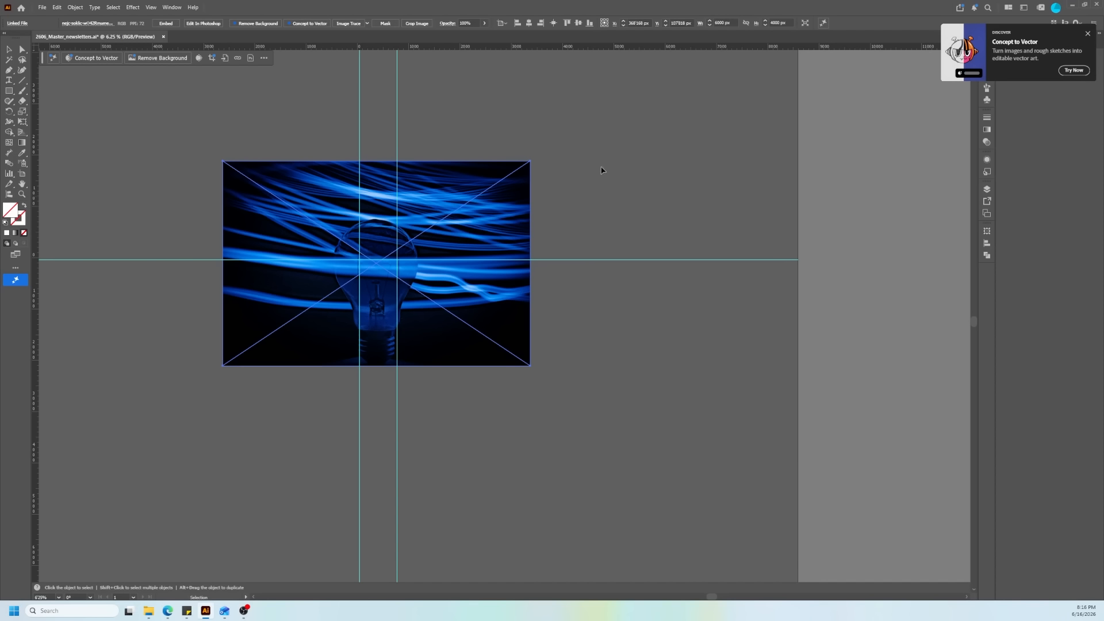
Step: Try to set the placed photo's width to 800 px without constraining its proportions
left_click(736, 22)
type("800")
key("Return")
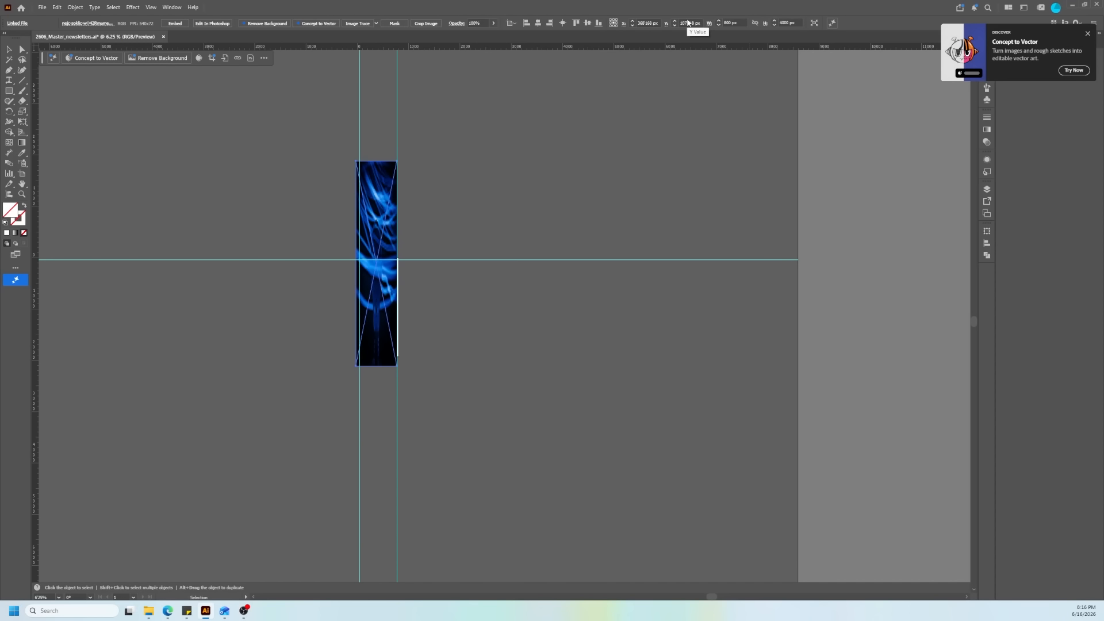
key("ctrl+z")
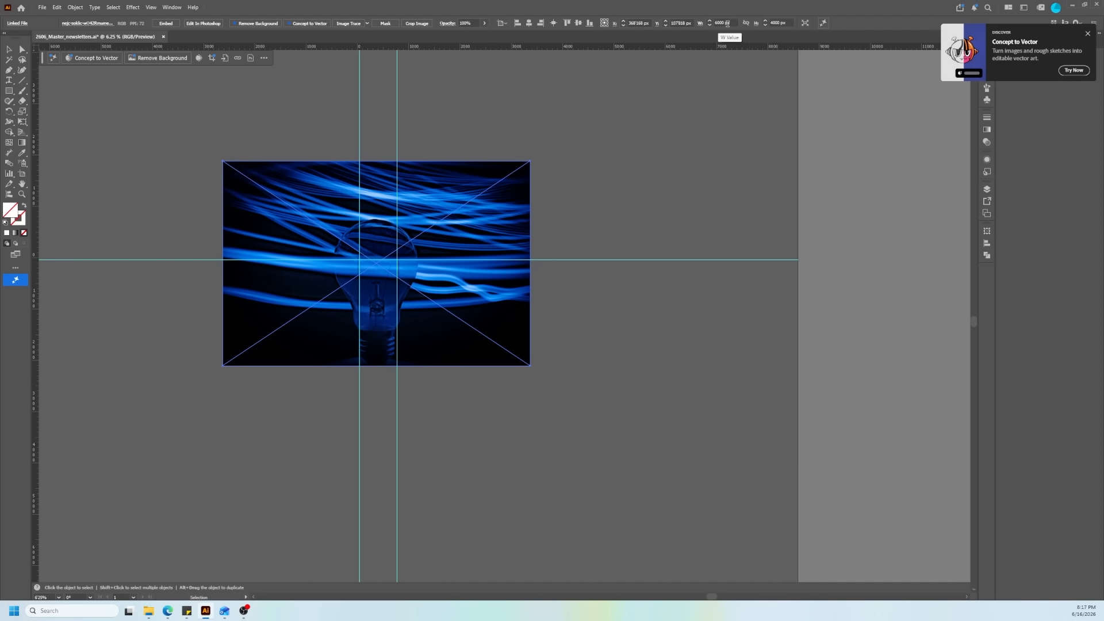
Step: Constrain the photo's proportions, set its width to 800 px and centre it horizontally on the artboard
left_click(727, 22)
triple_click(727, 23)
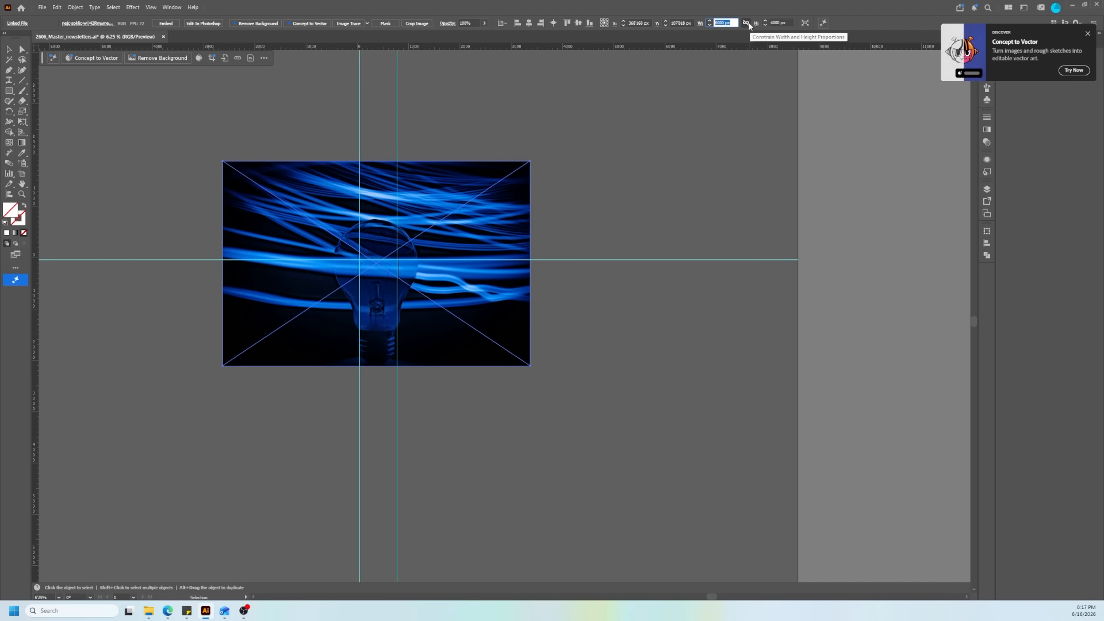
left_click(746, 23)
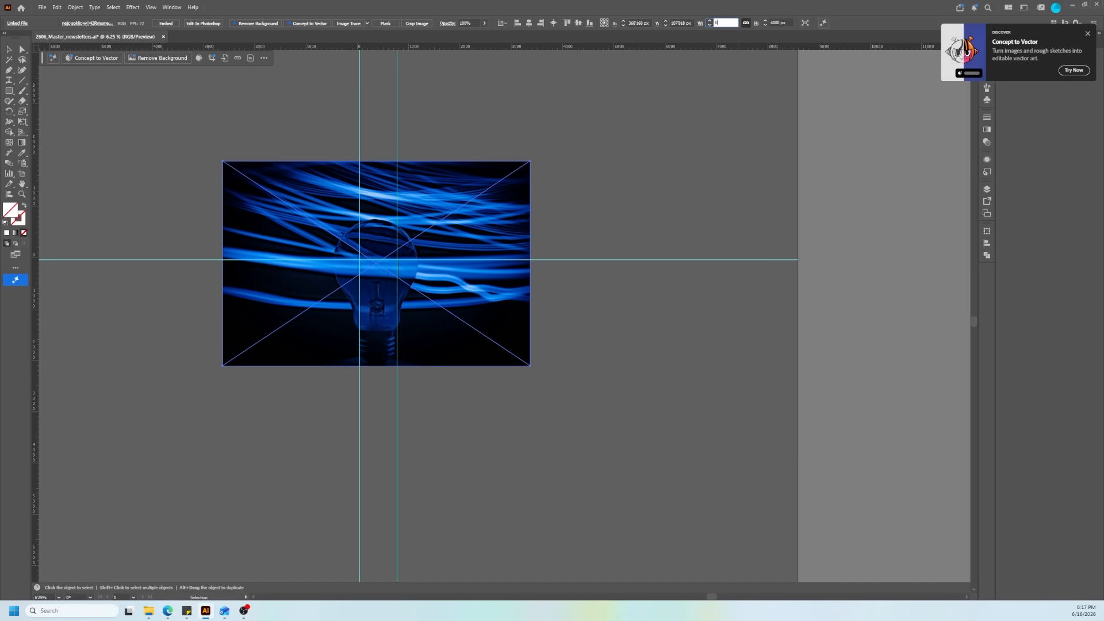
key("Return")
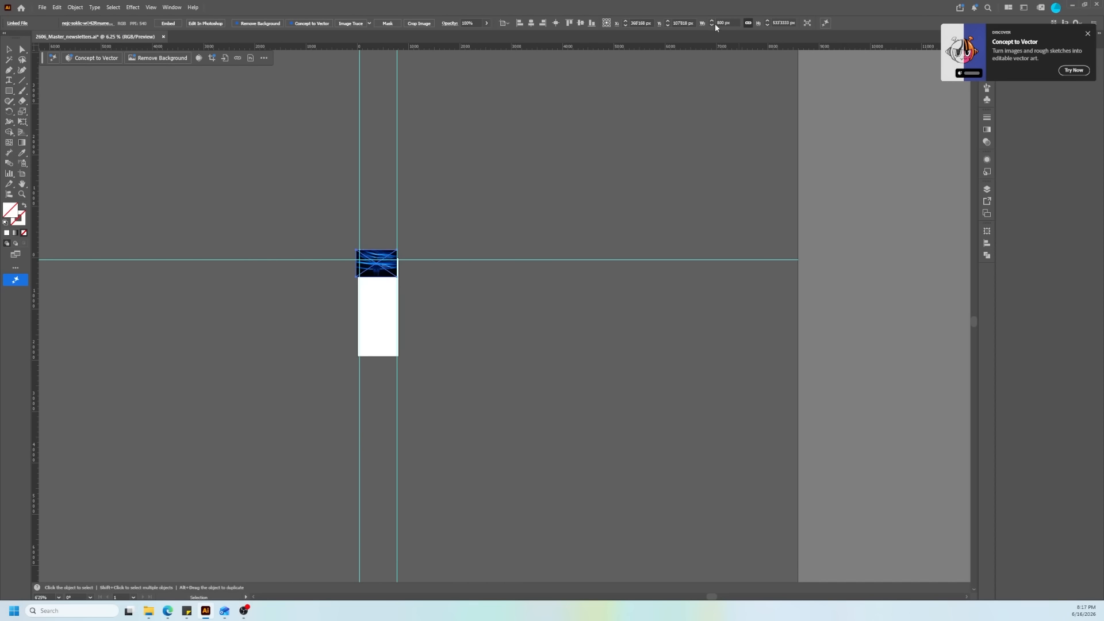
scroll(311, 259, "left", 1)
scroll(436, 251, "up", 5)
Step: Draw a rectangle about 670 px wide on the empty canvas beside the artboard and set its height to 250 px with proportions unlinked
key("m")
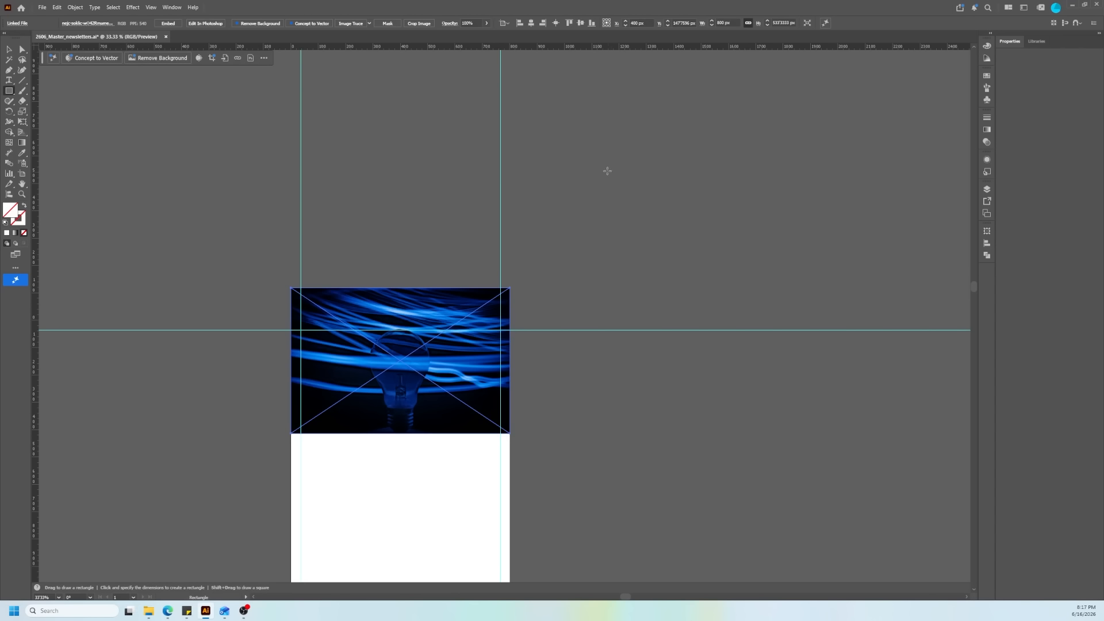
left_click_drag(578, 156, 761, 246)
left_click(812, 22)
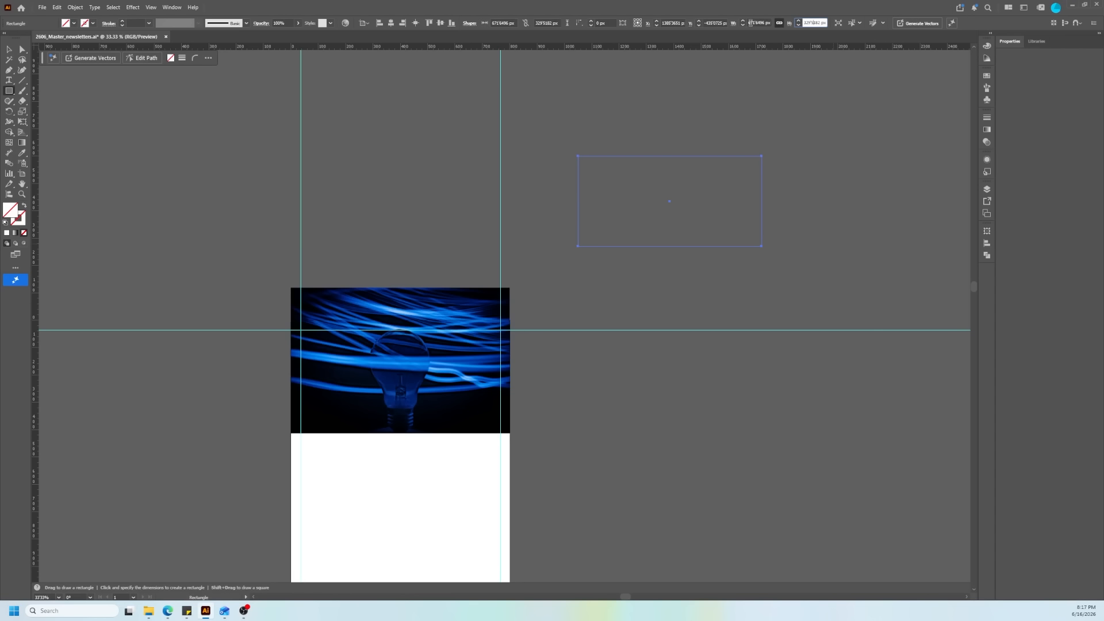
double_click(816, 22)
left_click(779, 22)
left_click(813, 23)
type("435'0")
key("Return")
Step: Set the rectangle's width to 800 px and align it to the artboard's top edge and horizontal centre
left_click(753, 22)
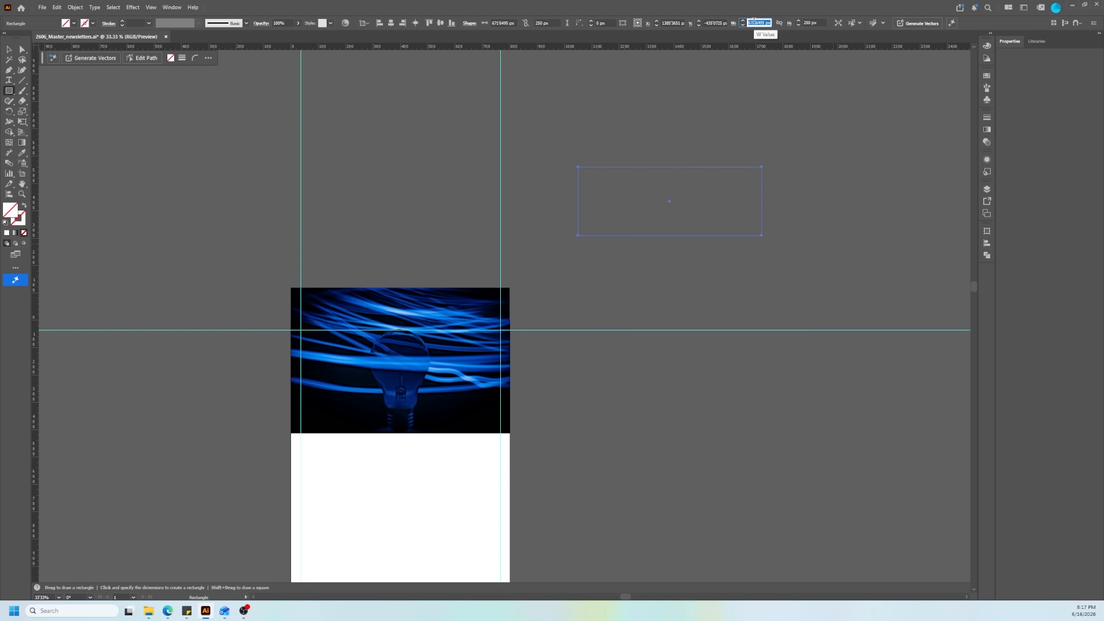
type("800")
key("Return")
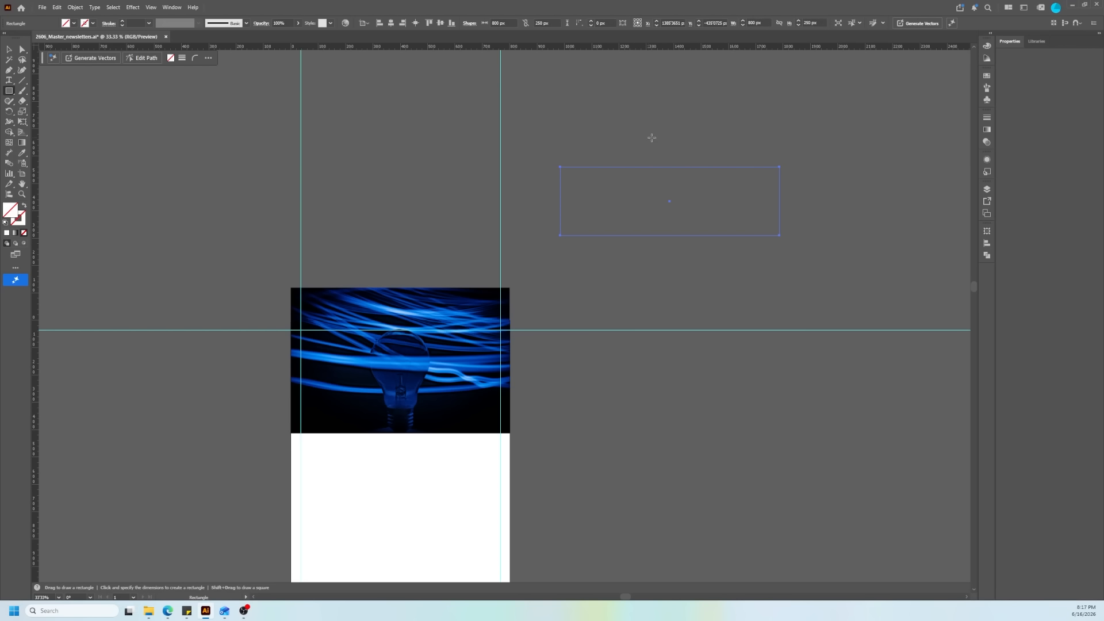
left_click(429, 22)
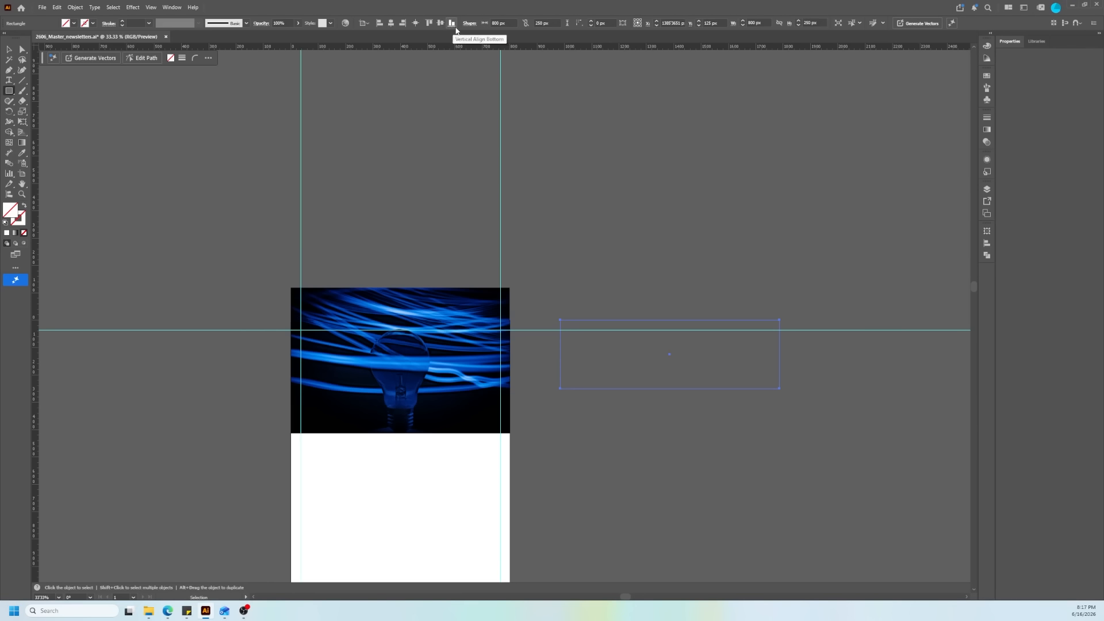
left_click(391, 22)
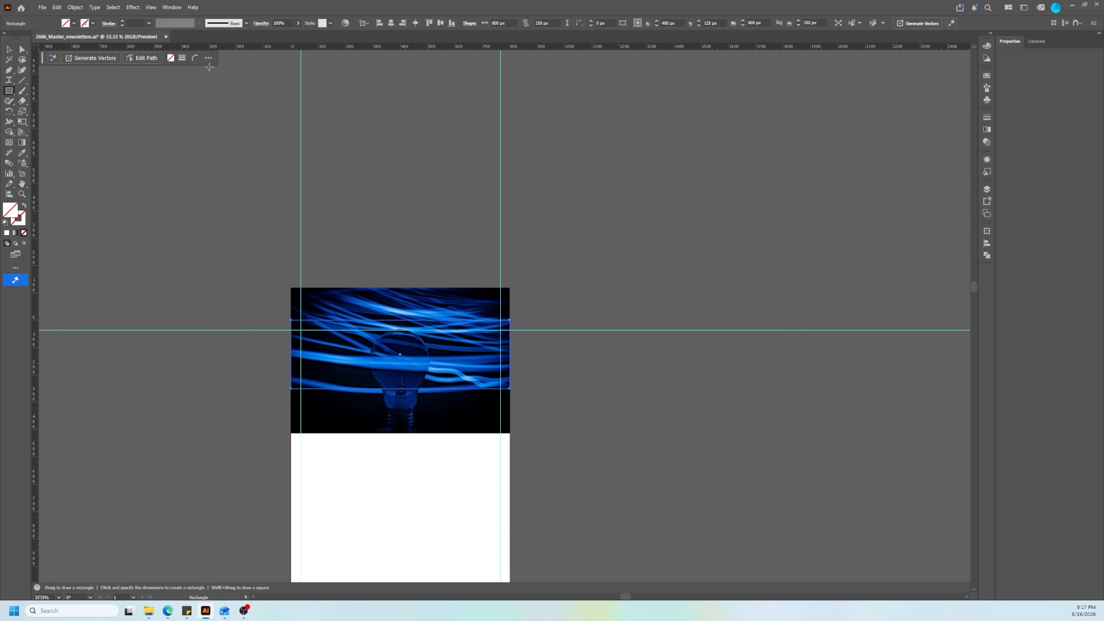
Step: Select the rectangle together with the photo and make a clipping mask that crops the photo to the rectangle
left_click(8, 50)
left_click_drag(361, 187, 402, 328)
right_click(395, 319)
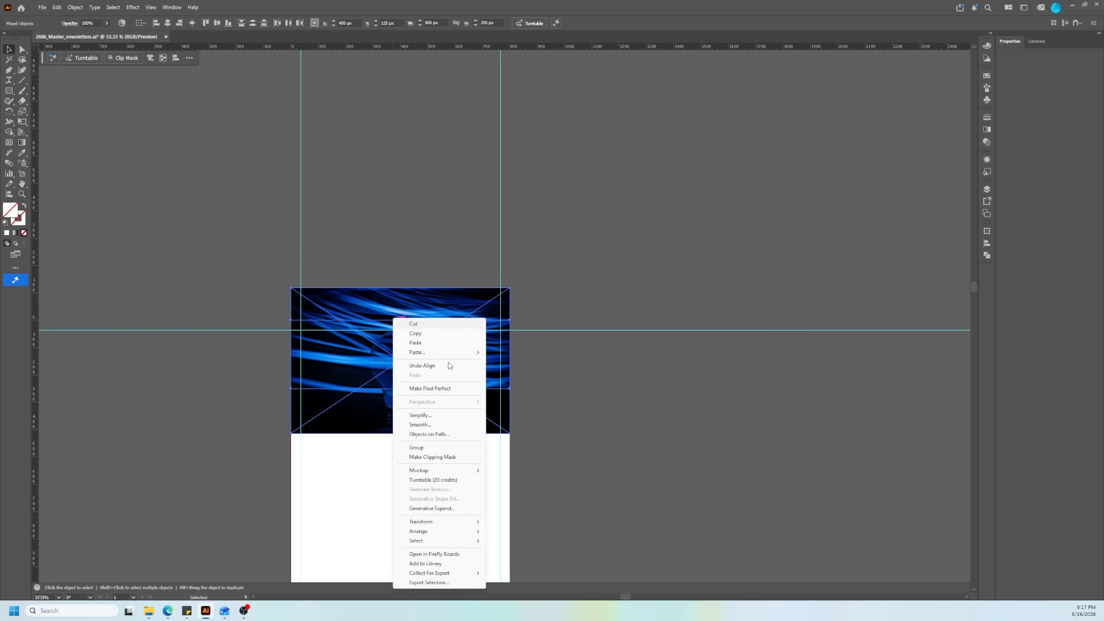
left_click(450, 457)
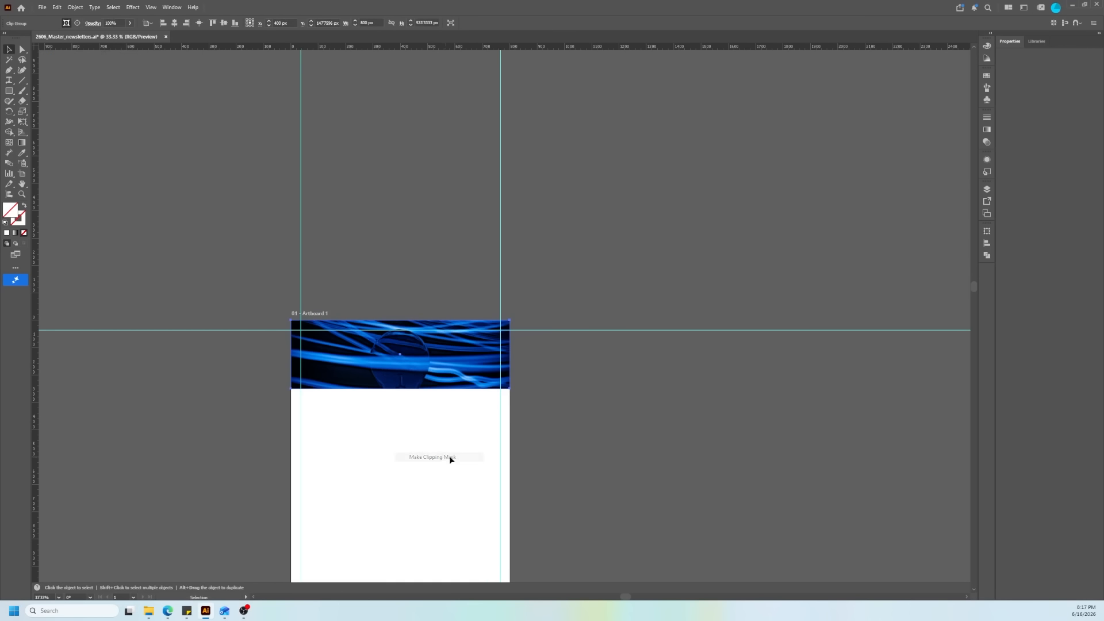
left_click(647, 433)
Step: Draw a text area about 259 by 77 px above the header image and enter Headline goes here
scroll(357, 381, "up", 3)
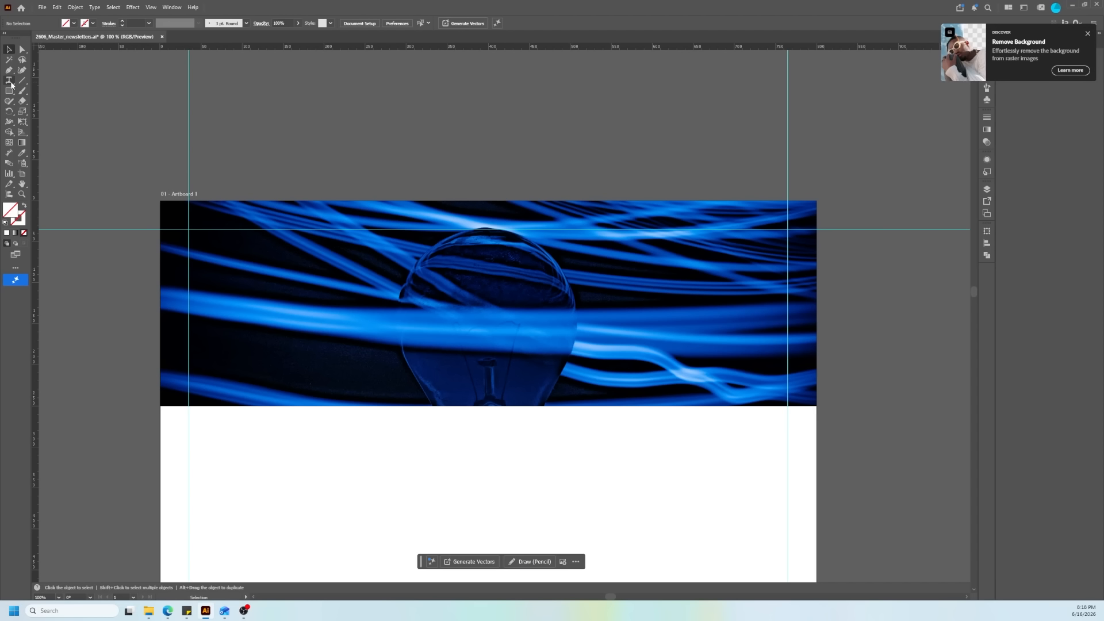
key("t")
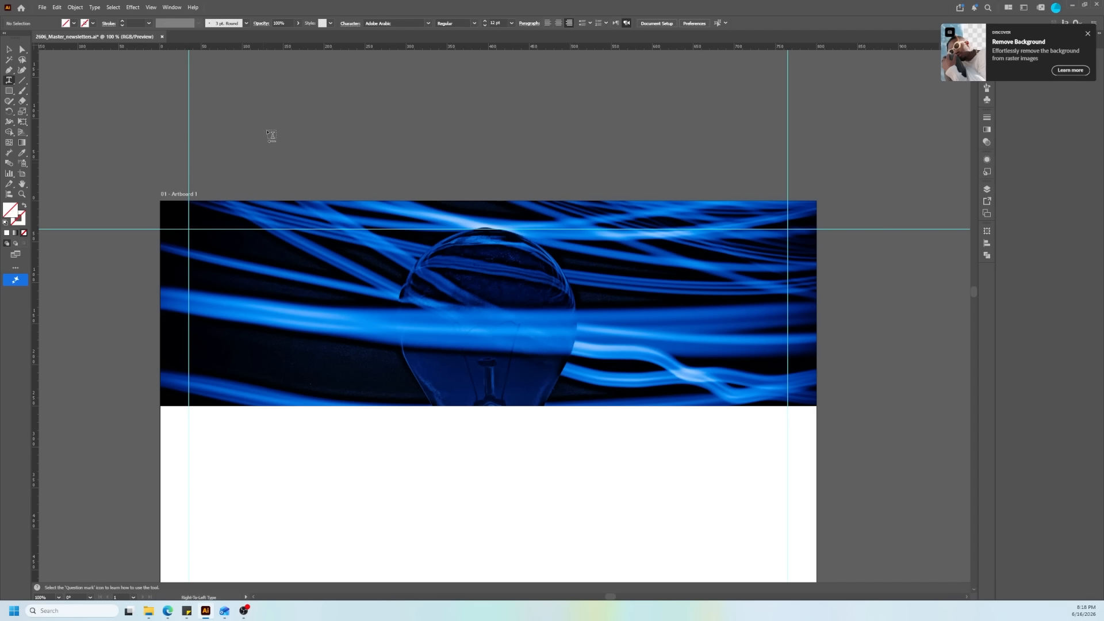
left_click_drag(268, 130, 480, 193)
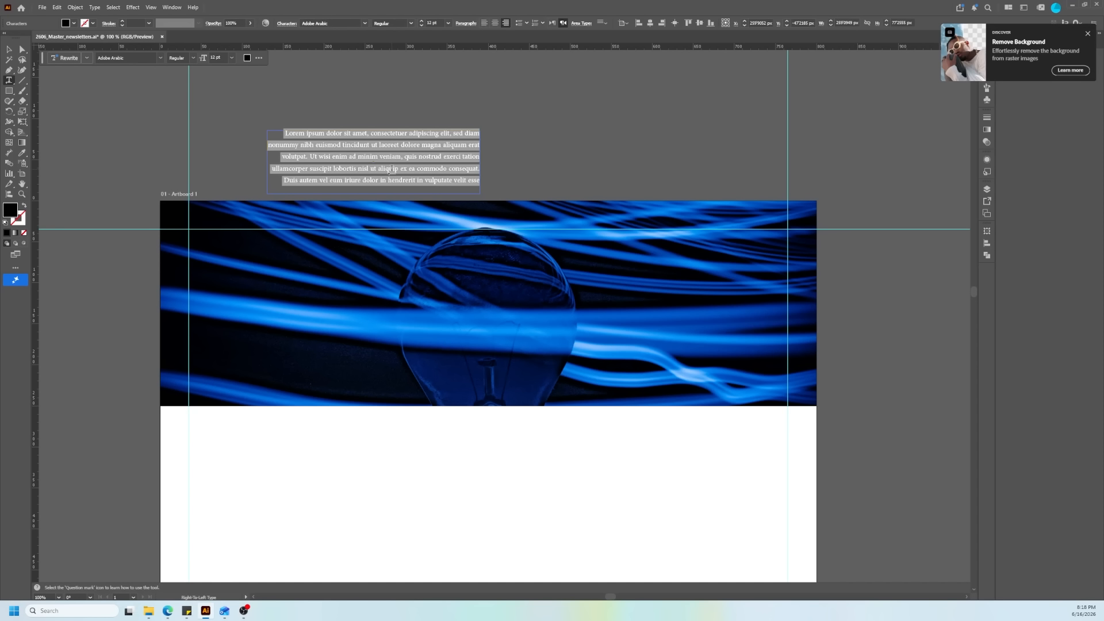
type("Headline")
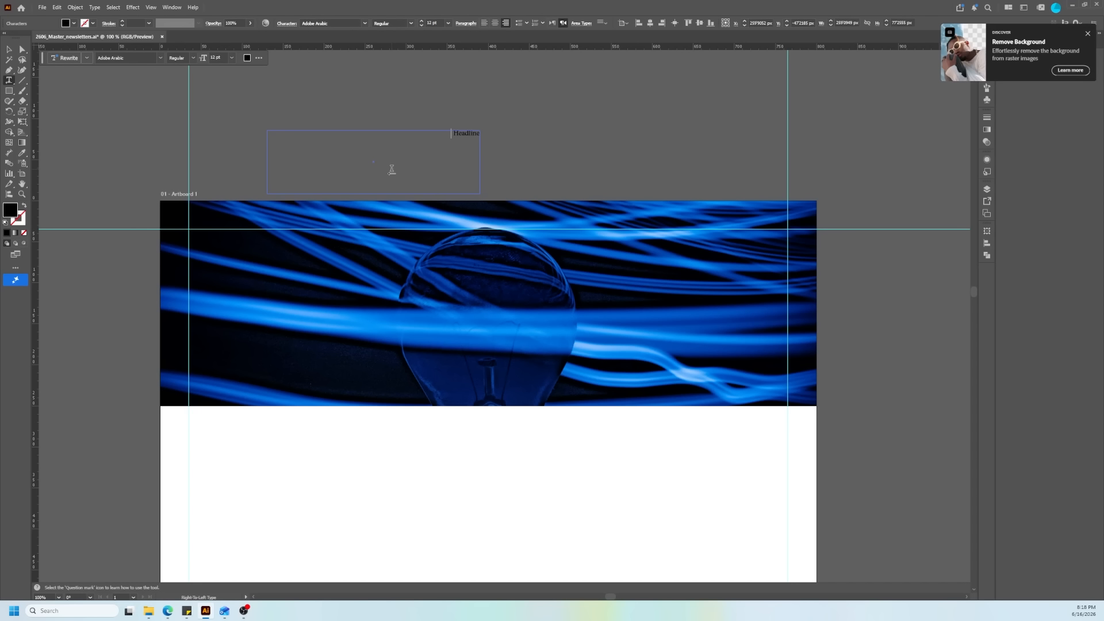
type(" gou")
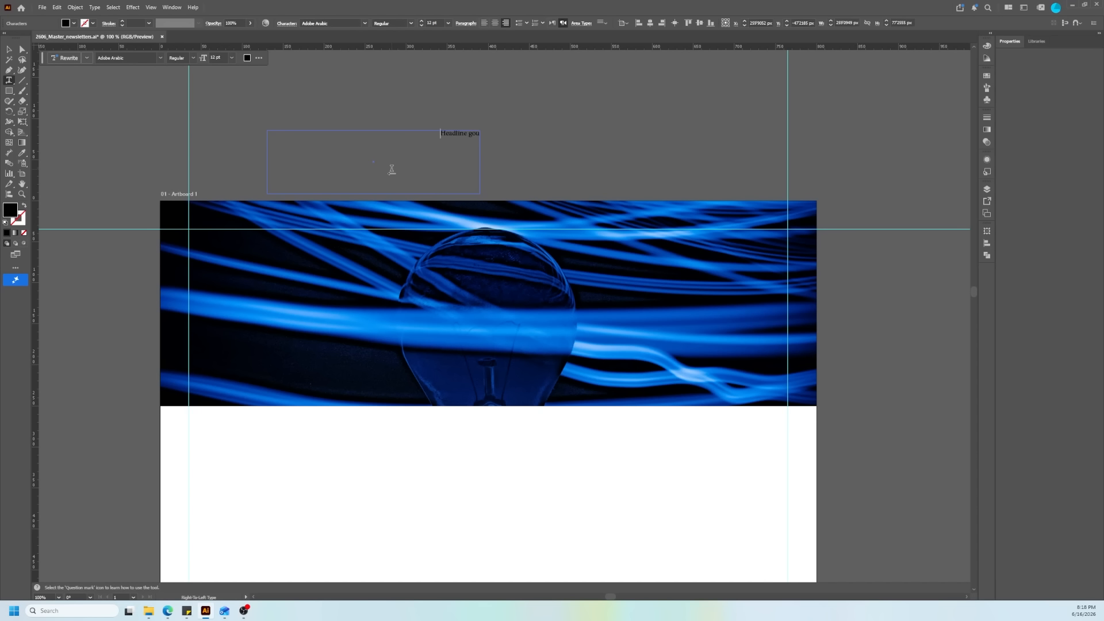
key("BackSpace")
type("es here")
key("Escape")
Step: Change the font of the whole headline text to Arial Regular
key("ctrl+a")
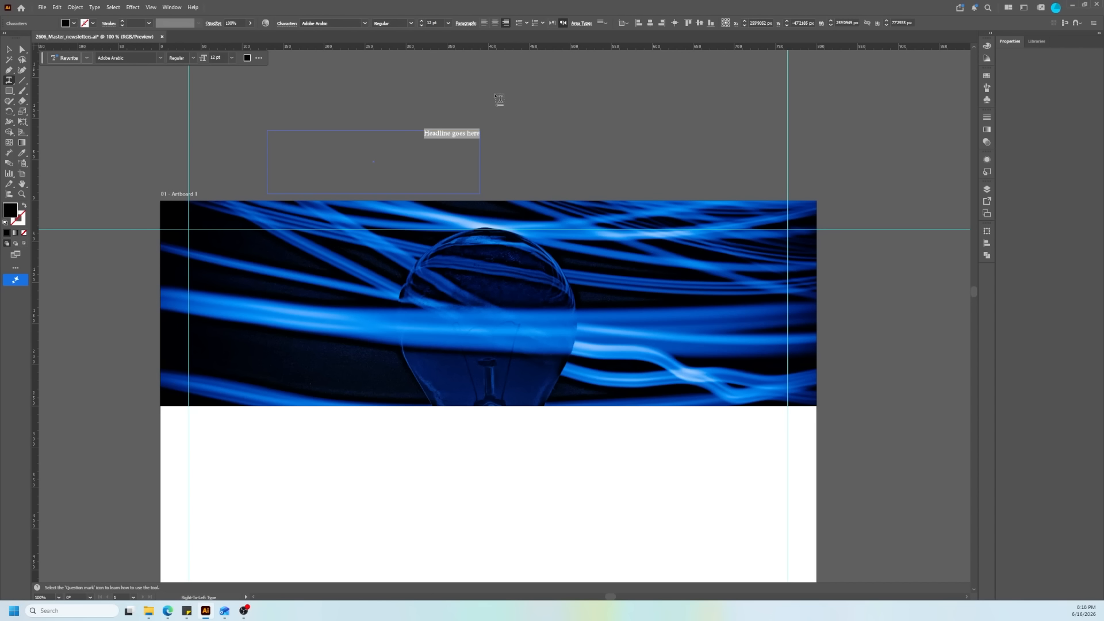
left_click(334, 22)
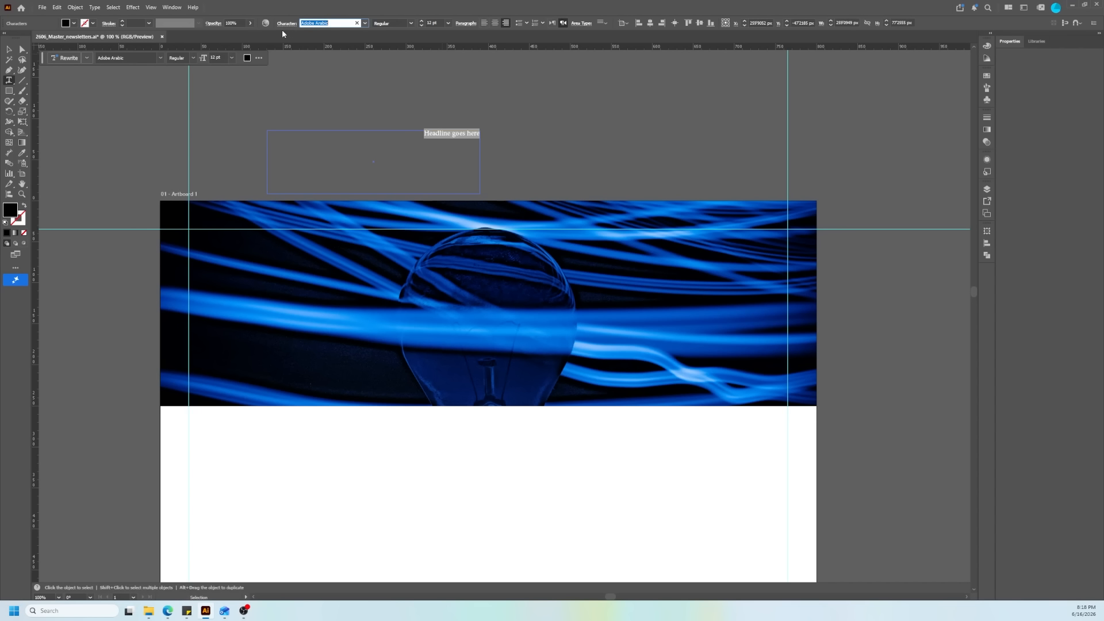
type("ari")
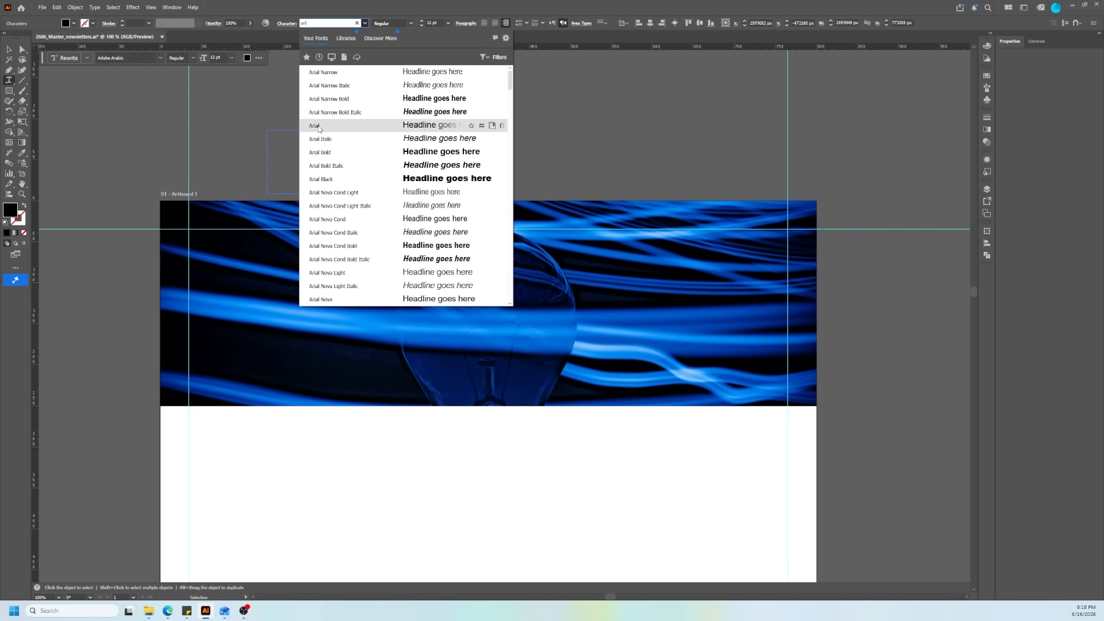
left_click(367, 126)
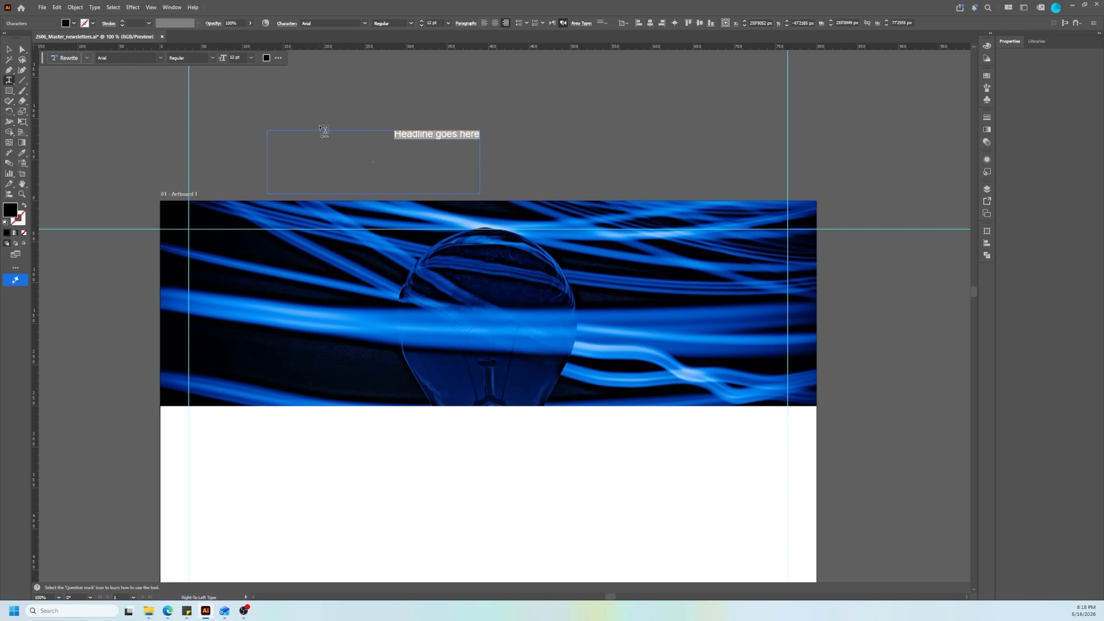
Step: Left-align the headline with left-to-right paragraph direction and move its text frame onto the lower left part of the header photo
left_click(484, 24)
left_click(552, 23)
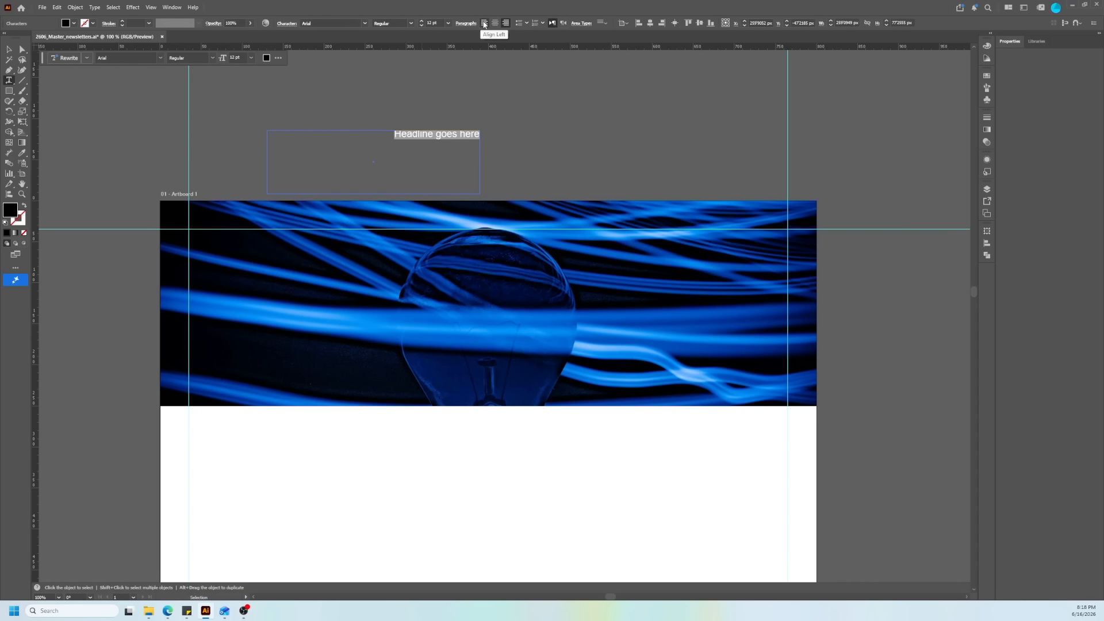
left_click(484, 23)
left_click_drag(351, 136, 86, 128)
left_click(9, 49)
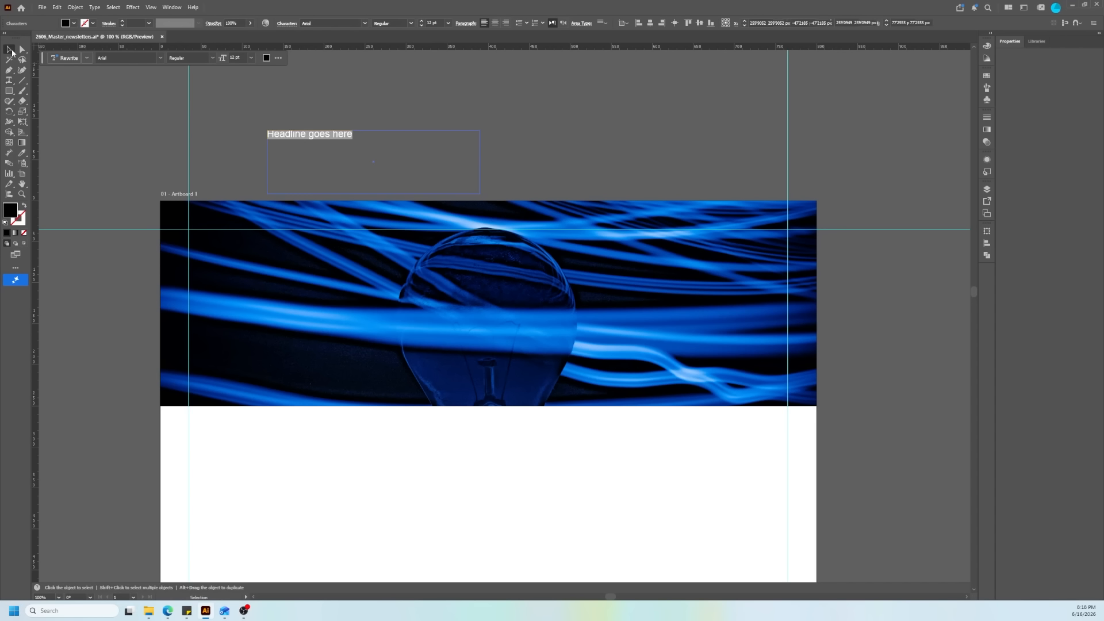
left_click_drag(314, 130, 279, 348)
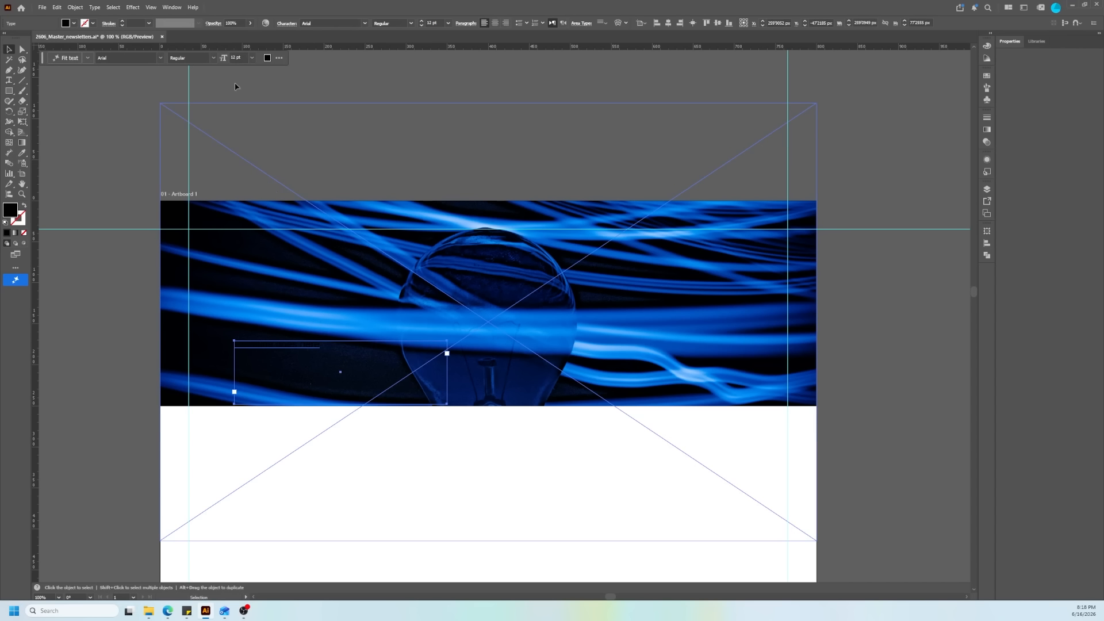
Step: Change the whole headline text's fill to white and set its font size to 60 pt
scroll(247, 357, "up", 1)
double_click(345, 318)
key("ctrl+a")
left_click(66, 23)
left_click(85, 41)
left_click(447, 23)
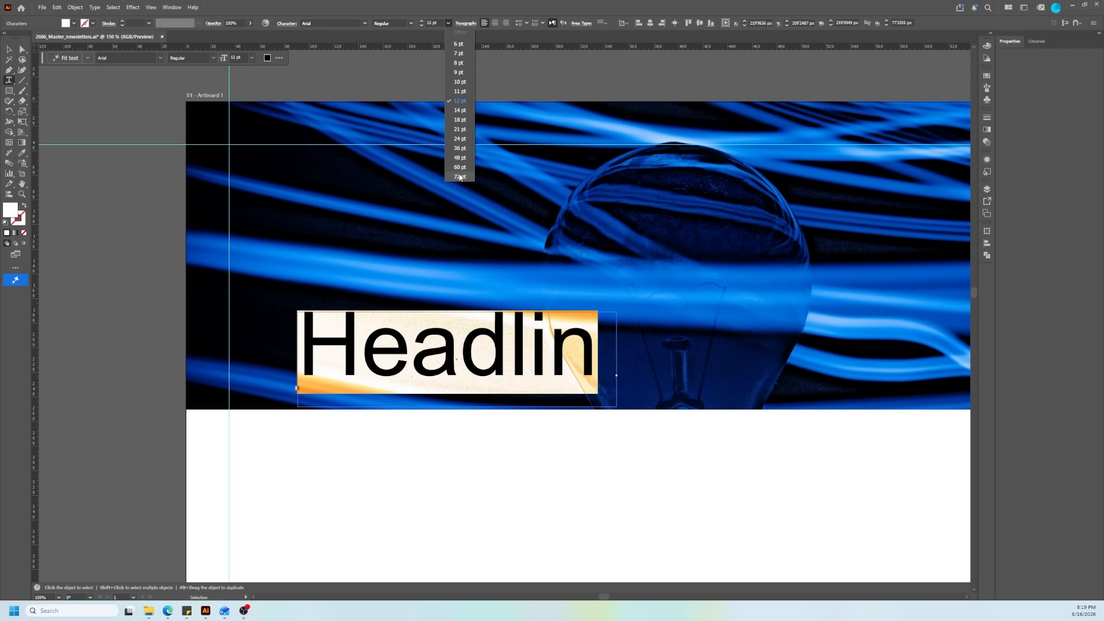
left_click(460, 166)
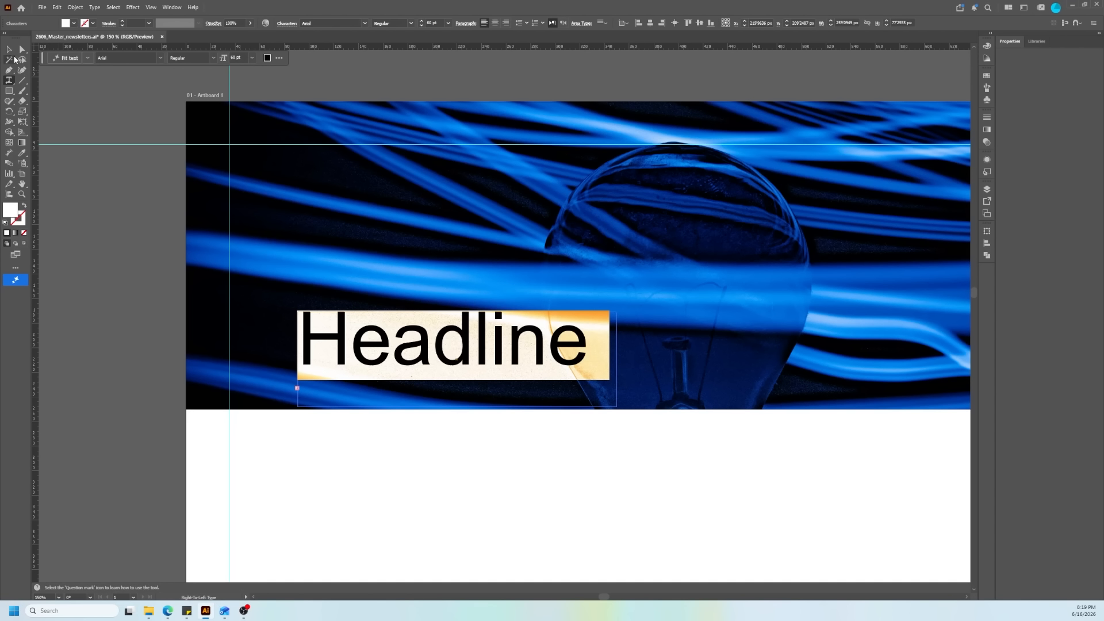
Step: Move the headline's text frame close to the left margin guide in the lower part of the header photo
left_click(9, 49)
left_click_drag(380, 349, 310, 316)
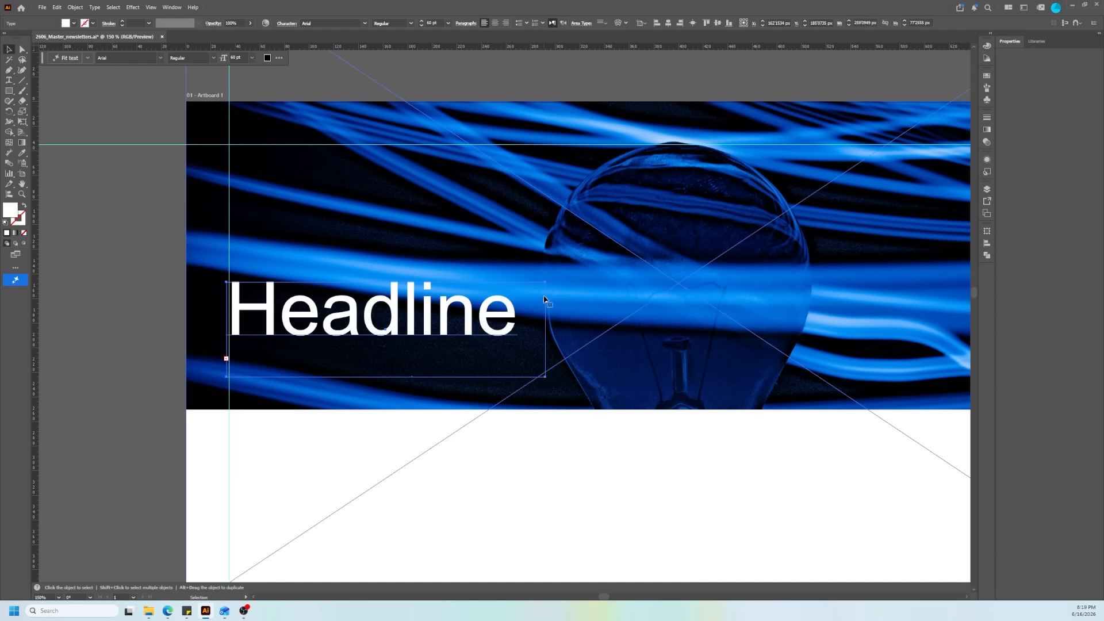
mouse_move(546, 284)
left_mouse_down()
mouse_move(575, 284)
mouse_move(559, 282)
left_mouse_up()
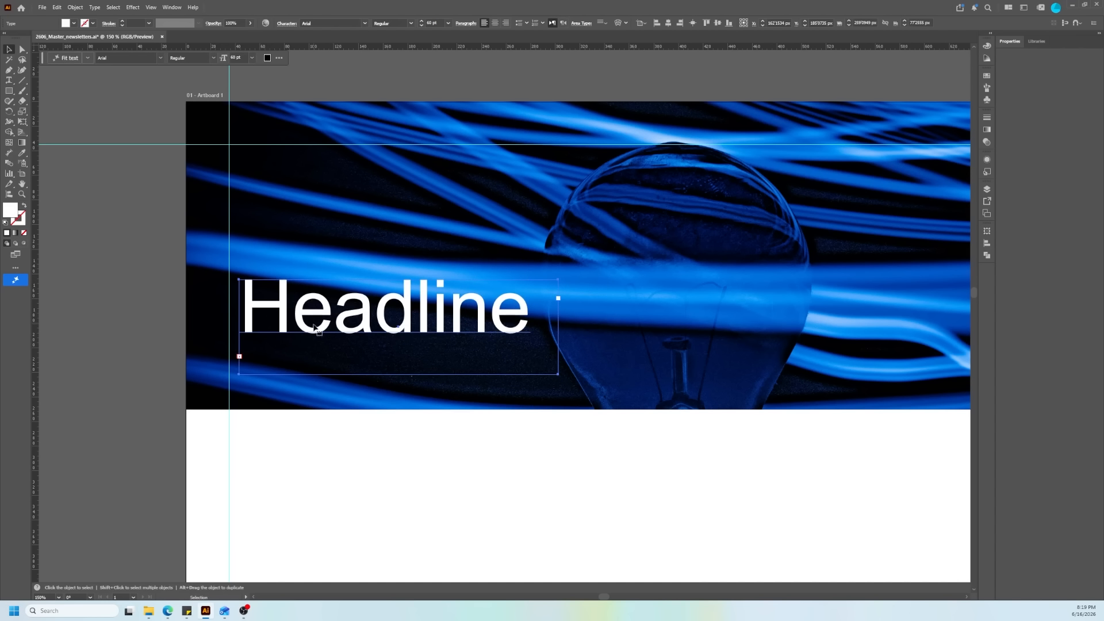
Step: Show the bounding box, widen the headline's text frame to about 520 px and place it beside the left margin guide
left_click(151, 7)
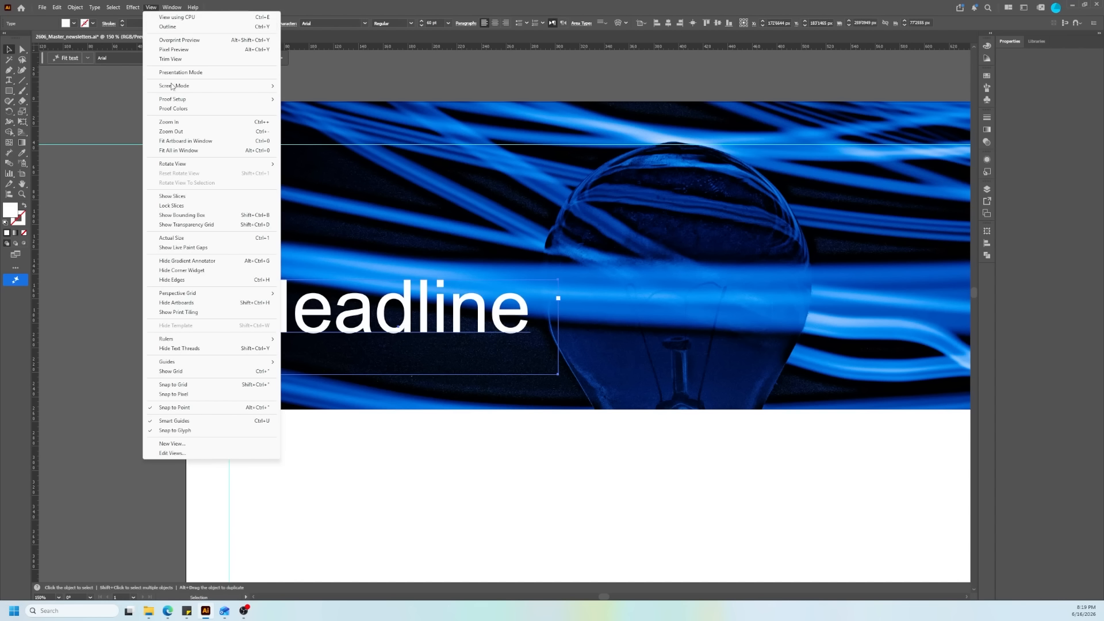
left_click(212, 216)
left_click_drag(558, 327, 749, 326)
mouse_move(597, 308)
left_mouse_down()
mouse_move(596, 292)
mouse_move(588, 300)
left_mouse_up()
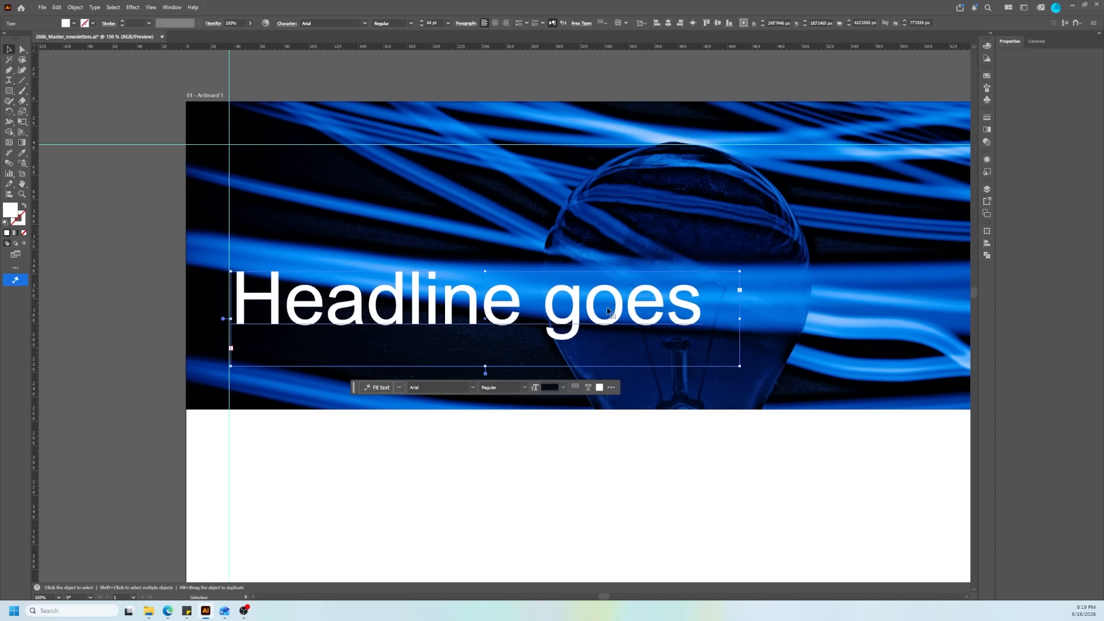
left_click_drag(740, 310, 835, 319)
scroll(573, 347, "down", 2)
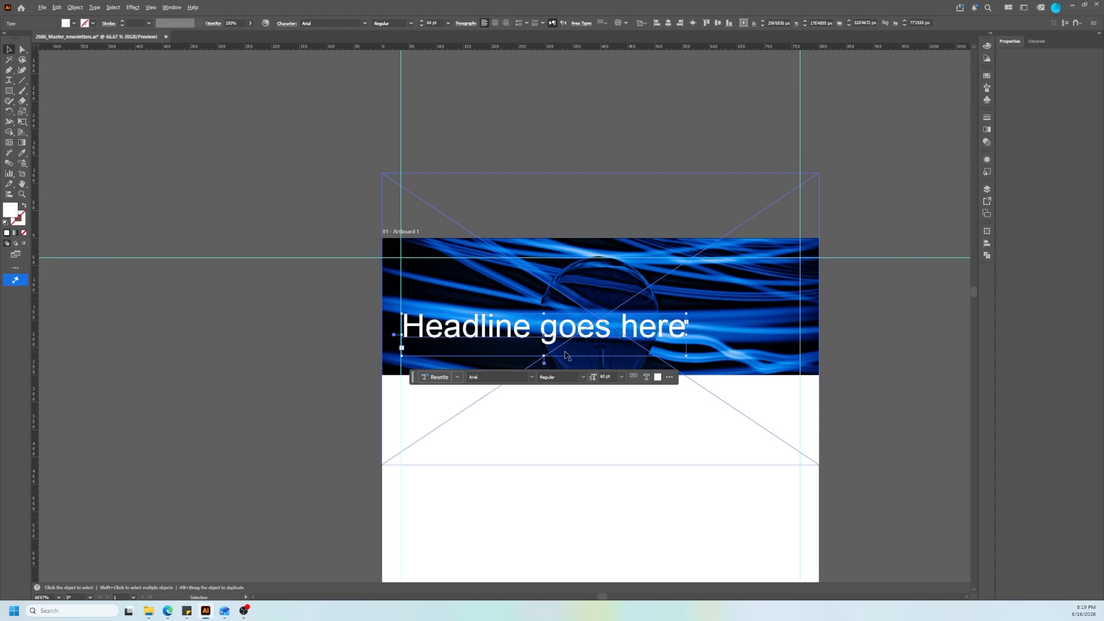
Step: Lower the headline so its frame reaches the header photo's bottom edge, and reduce its font size to 50 pt
left_click_drag(600, 336, 604, 355)
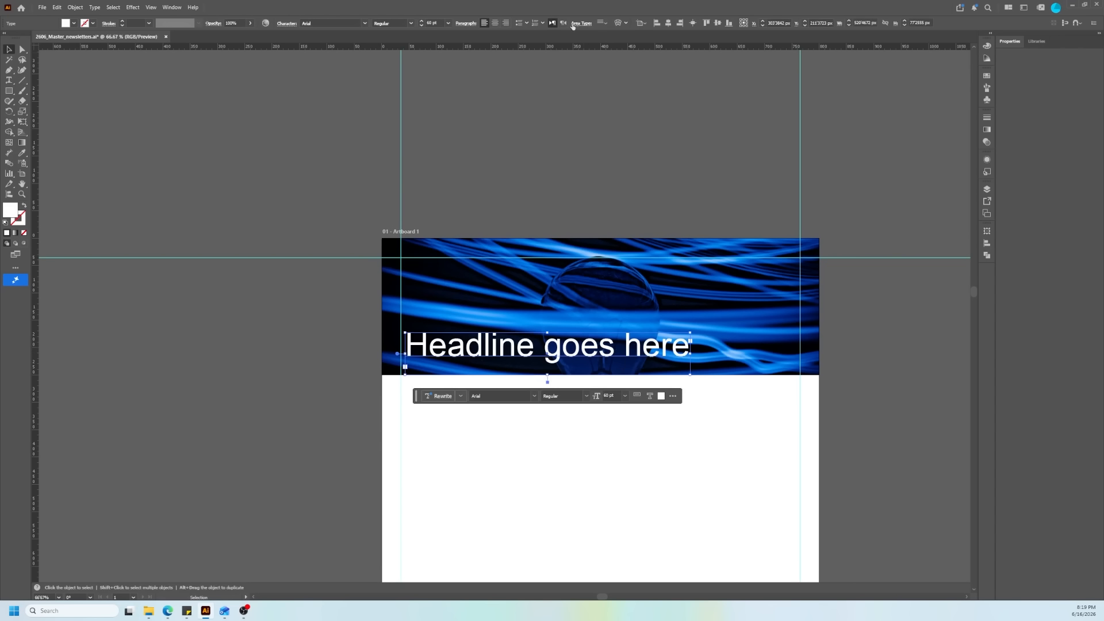
left_click(424, 26)
left_click(423, 26)
left_click(424, 25)
left_click(423, 26)
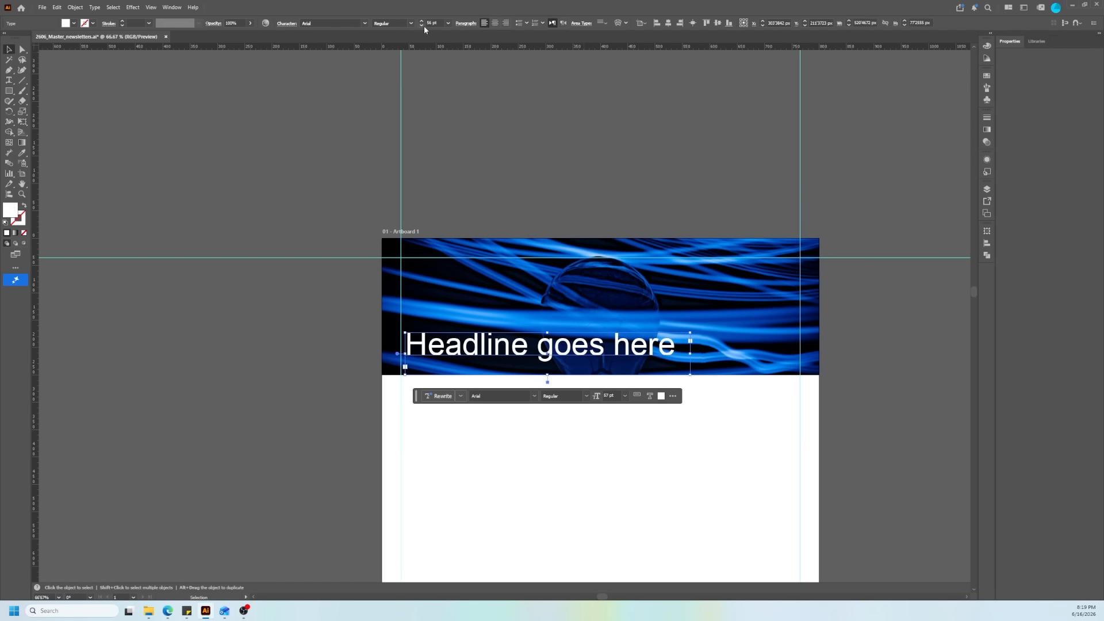
left_click(423, 26)
left_click(424, 26)
left_click(423, 26)
left_click(423, 25)
left_click(423, 26)
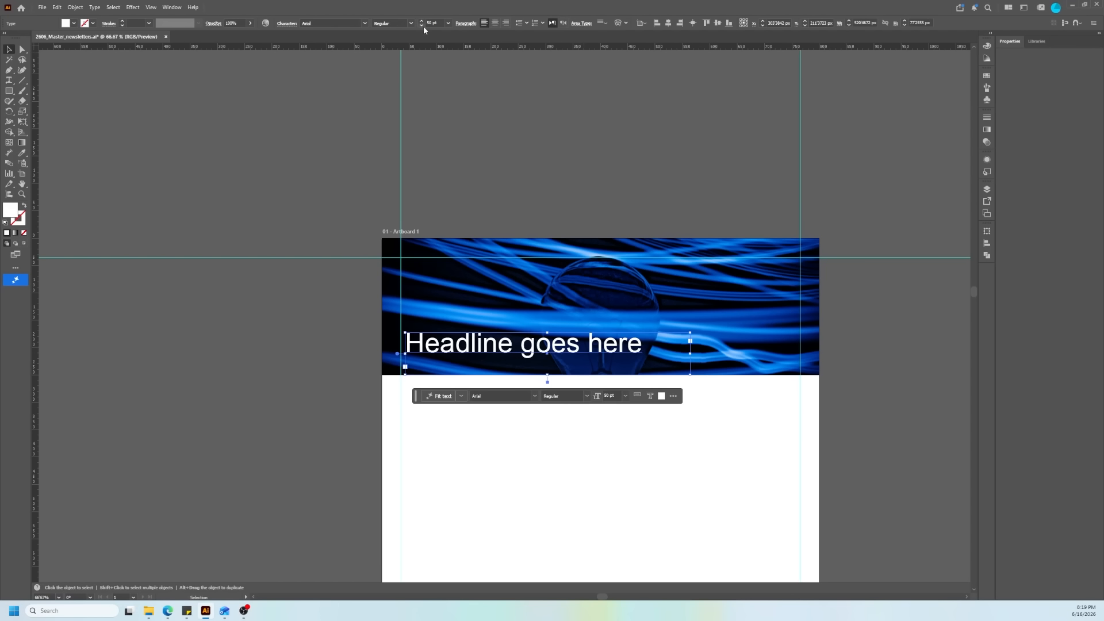
left_click(285, 317)
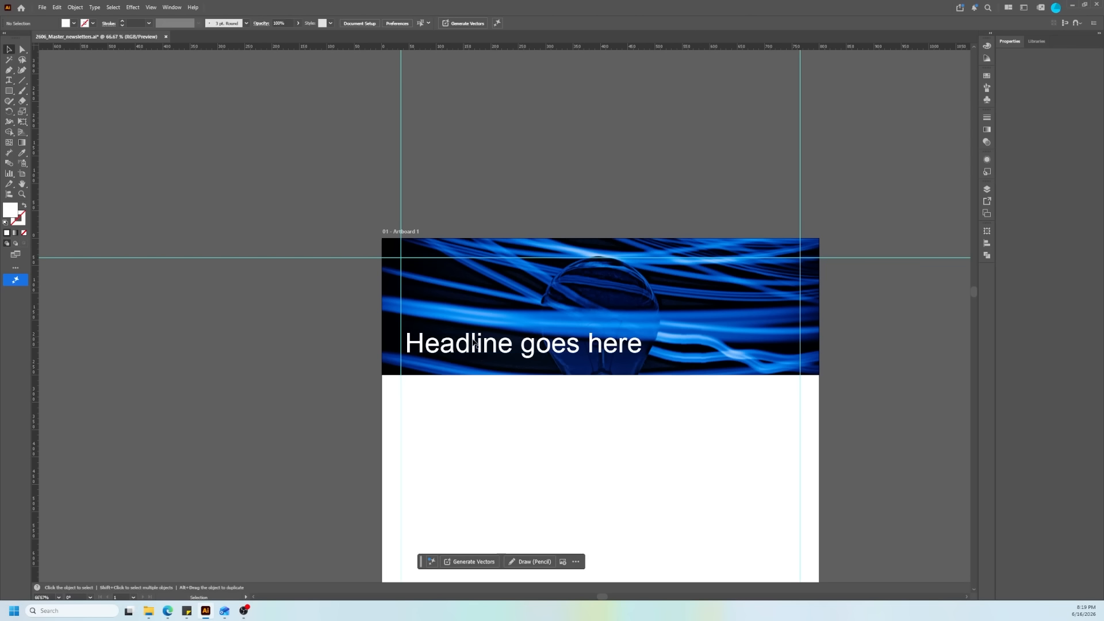
Step: Snap the headline's left edge to the left margin guide and set its font style to Bold
left_click_drag(491, 349, 486, 348)
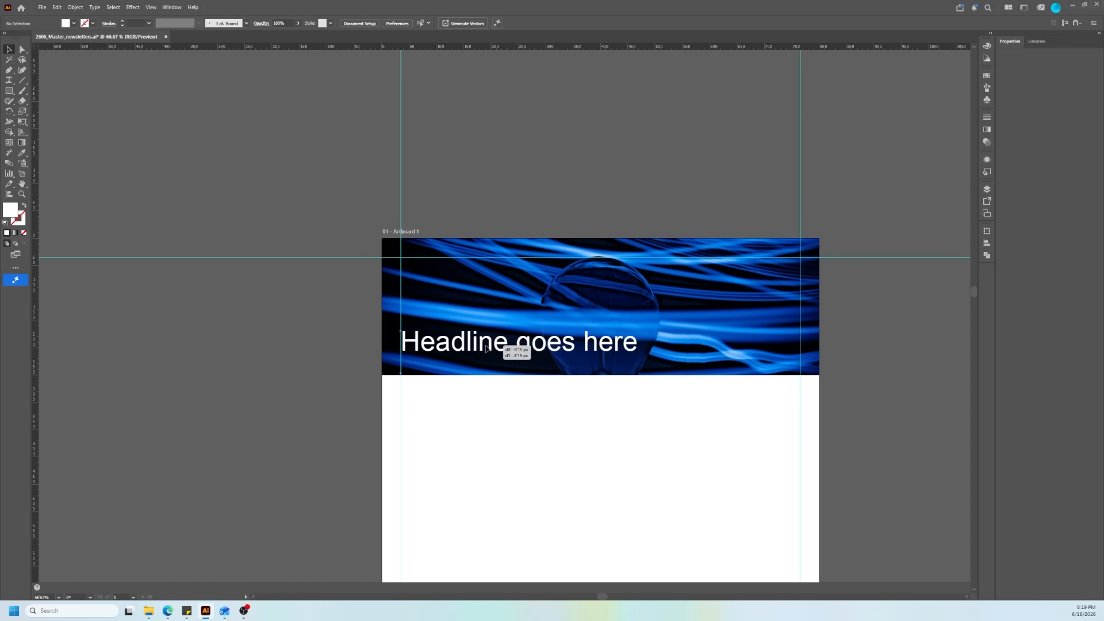
left_click_drag(486, 349, 484, 350)
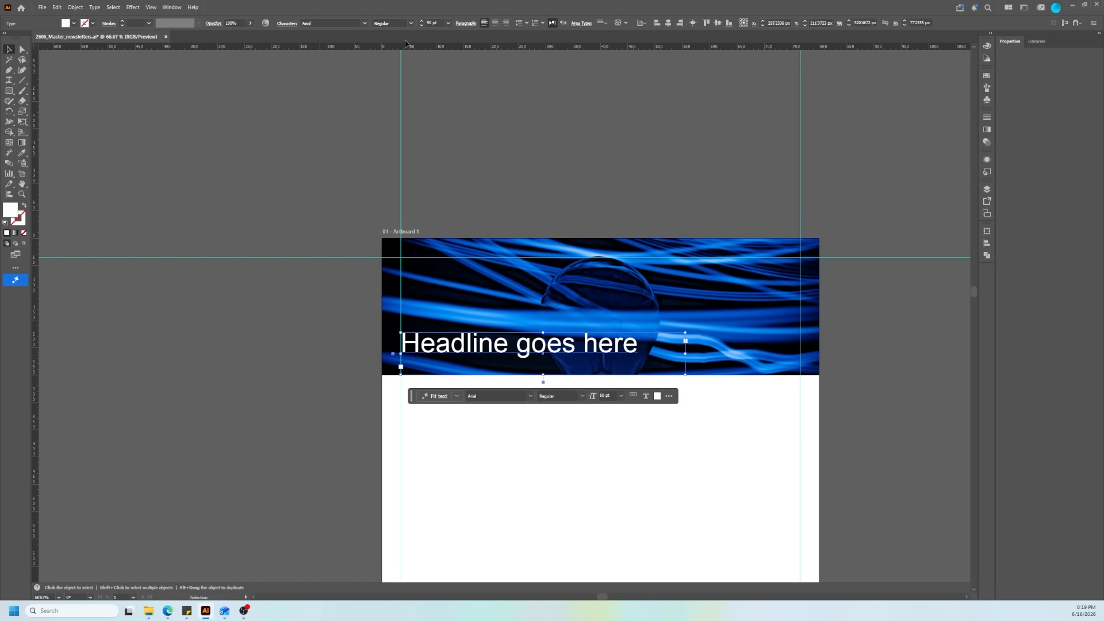
left_click(410, 23)
left_click(385, 89)
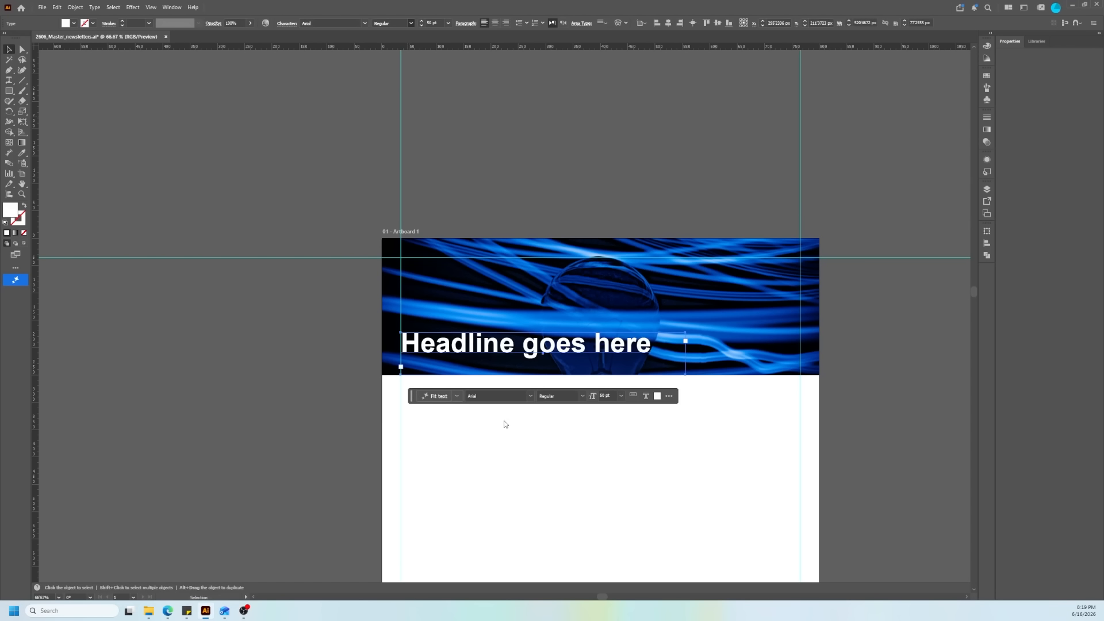
left_click(303, 402)
Step: Duplicate the headline to the upper right of the header photo and replace the copy's text with logo
scroll(528, 230, "down", 1)
left_click_drag(493, 317, 709, 264)
double_click(708, 265)
double_click(708, 265)
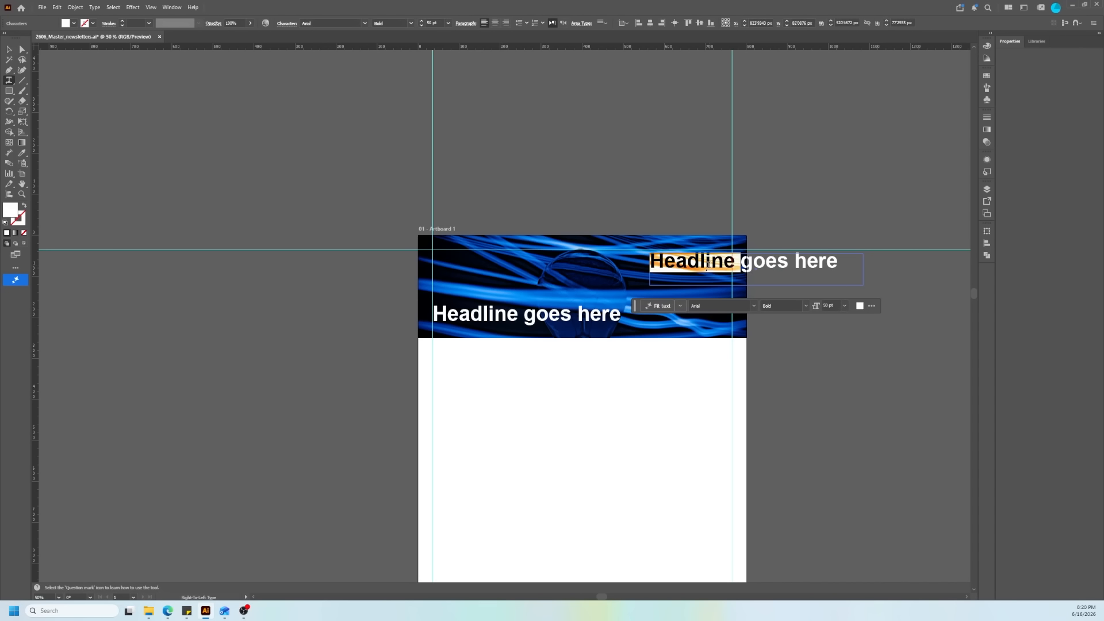
type("logo")
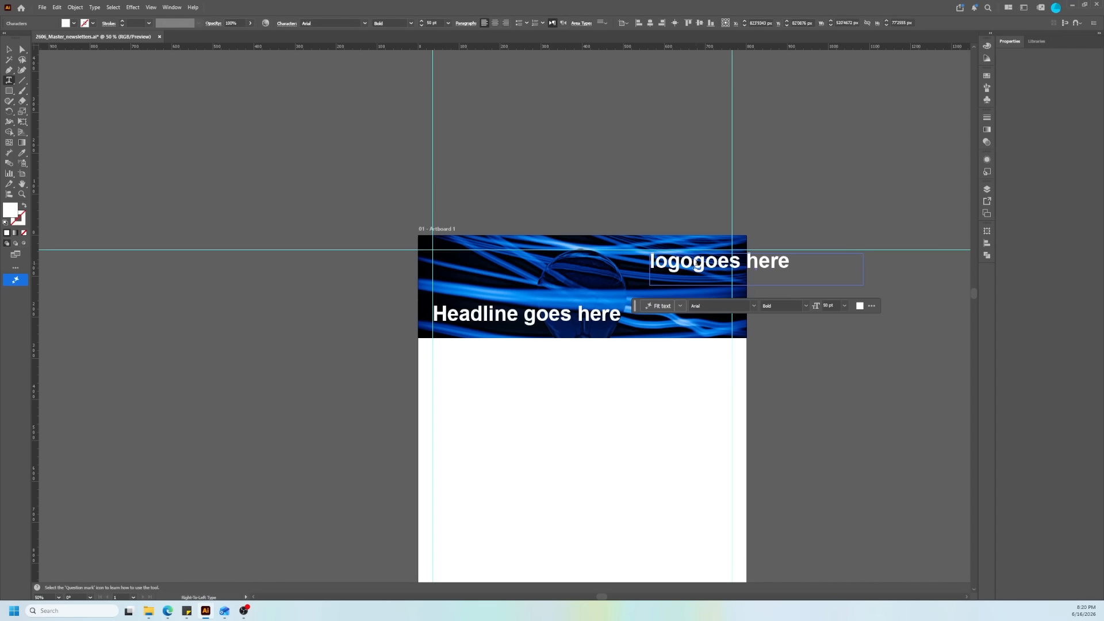
left_click_drag(693, 263, 819, 263)
key("BackSpace")
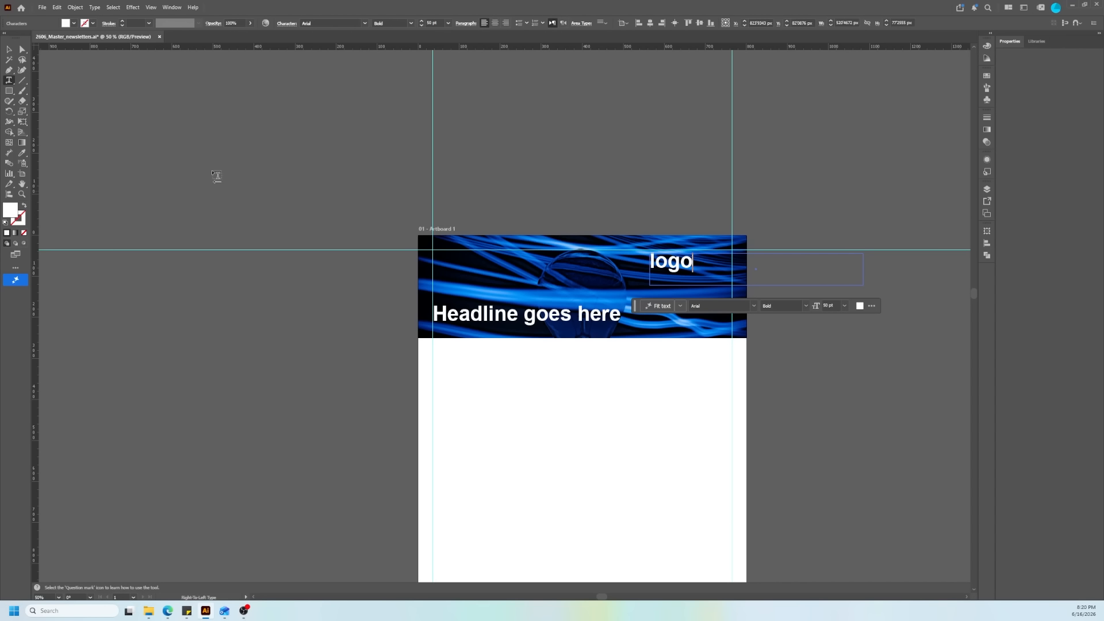
left_click(9, 49)
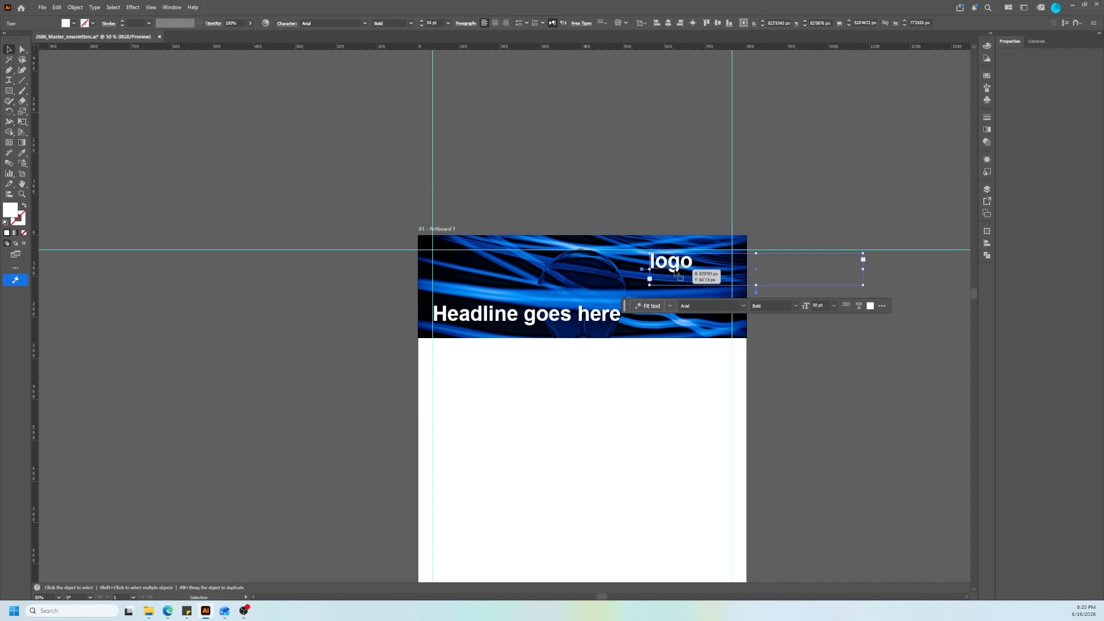
Step: Convert the logo text to point type and align its right edge with the right margin guide
double_click(642, 269)
left_click_drag(674, 263, 713, 260)
left_click(834, 322)
scroll(669, 275, "up", 2)
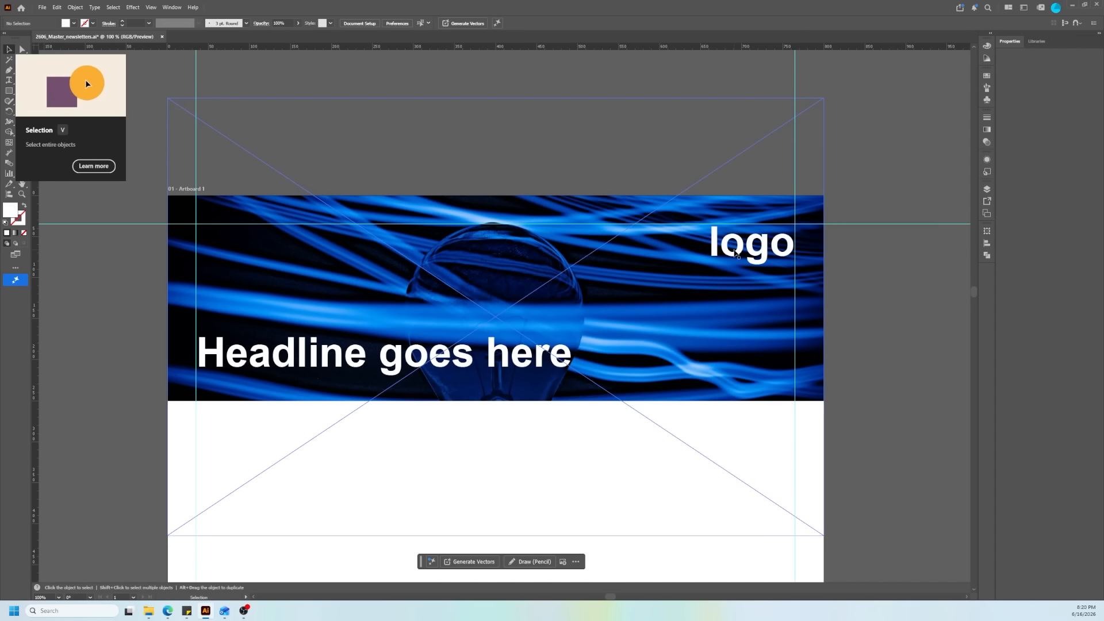
Step: Set the font size of the whole logo text to 30 pt
left_click(746, 248)
double_click(746, 248)
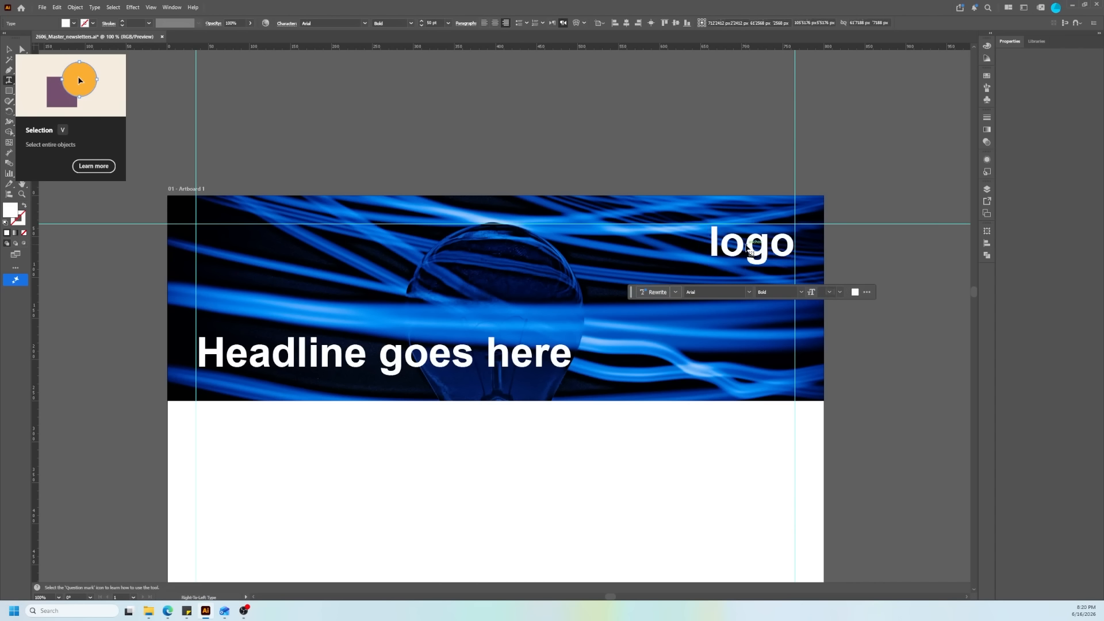
key("ctrl+a")
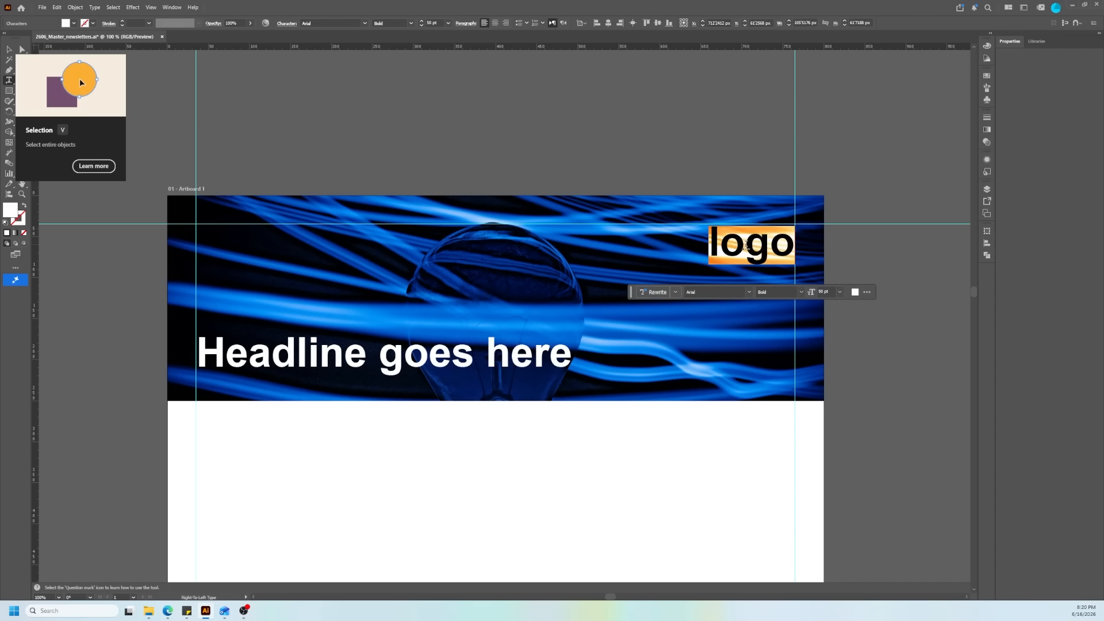
left_click(430, 22)
type("30")
key("Return")
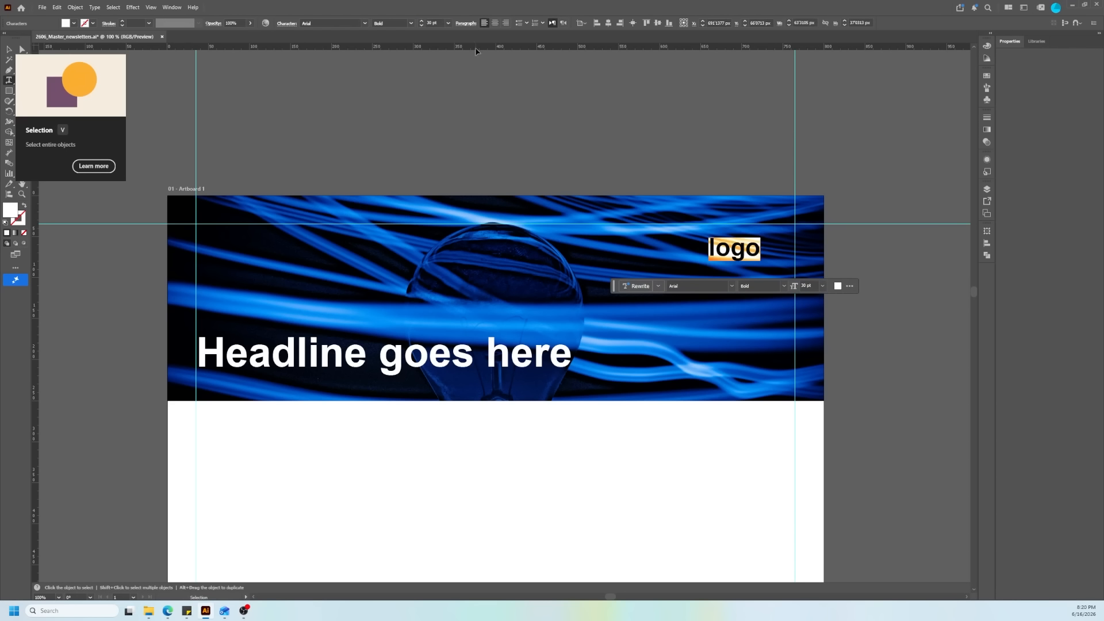
Step: Move the logo text into the corner where the top and right margin guides meet
left_click(9, 50)
left_click_drag(736, 255, 771, 240)
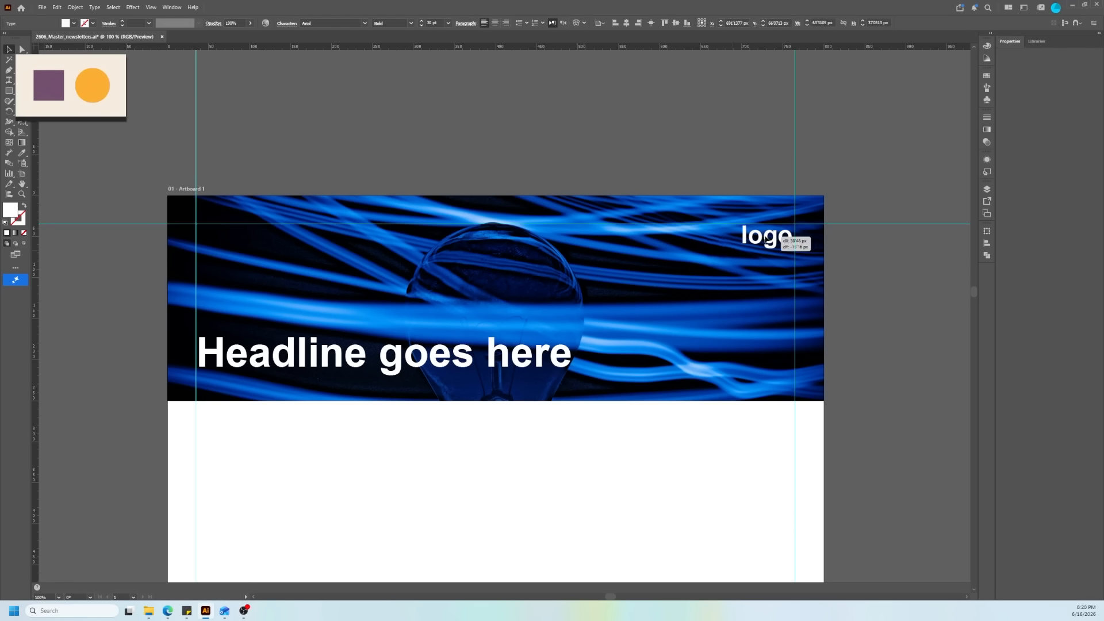
left_click(848, 272)
left_click(850, 266)
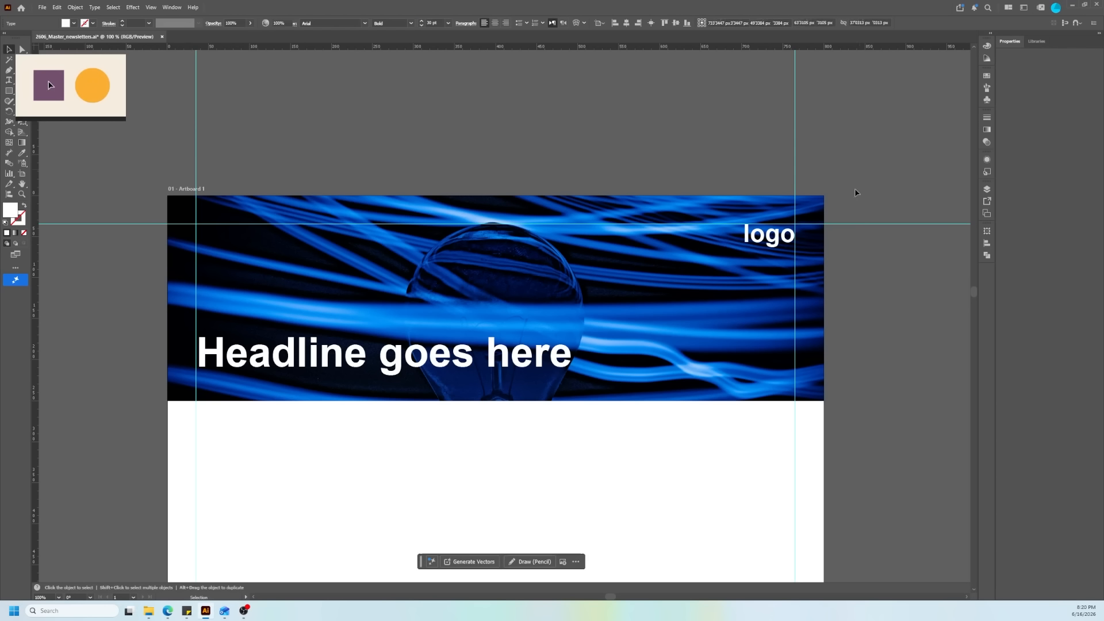
Step: Try the logo text at the left margin guide above the headline and move it back to the right margin guide
scroll(826, 355, "down", 2)
left_click_drag(803, 302, 530, 302)
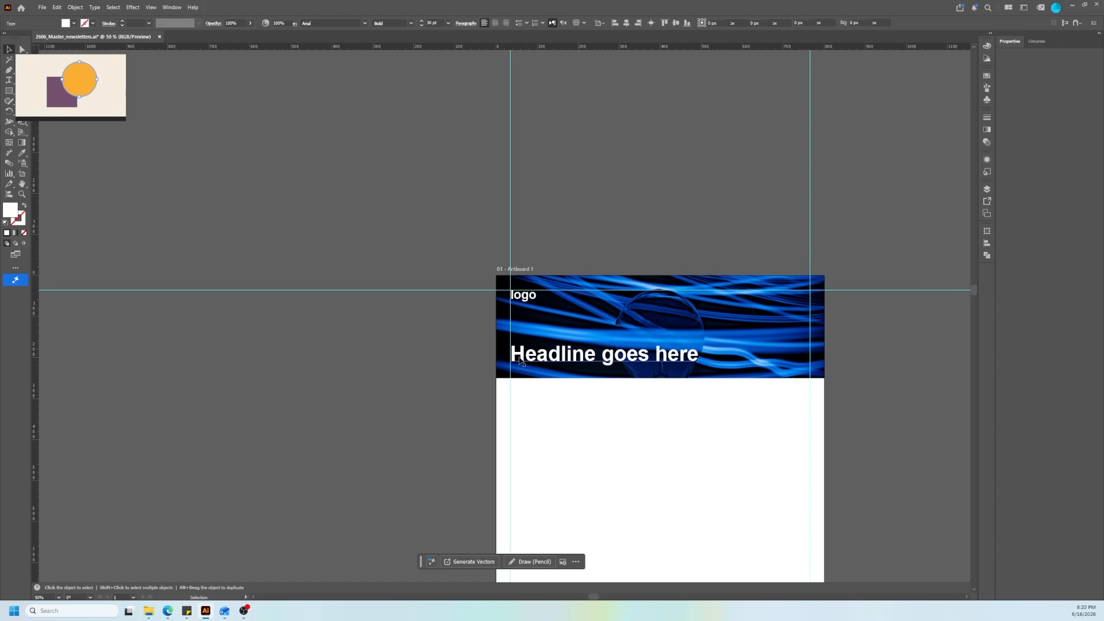
scroll(519, 358, "down", 2)
scroll(607, 364, "up", 3)
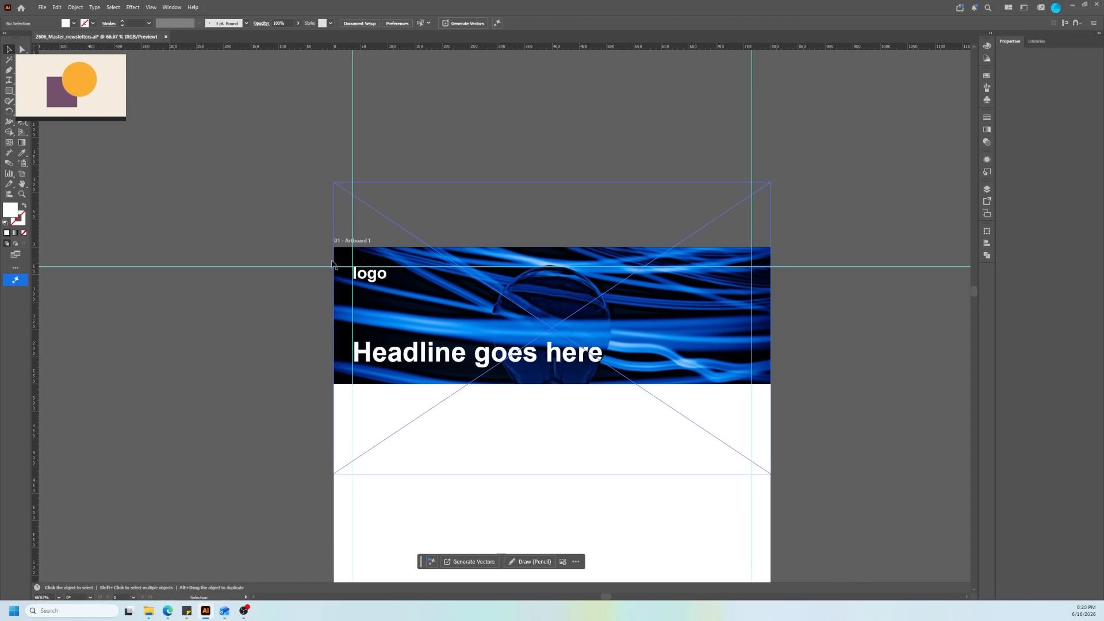
left_click_drag(358, 279, 733, 279)
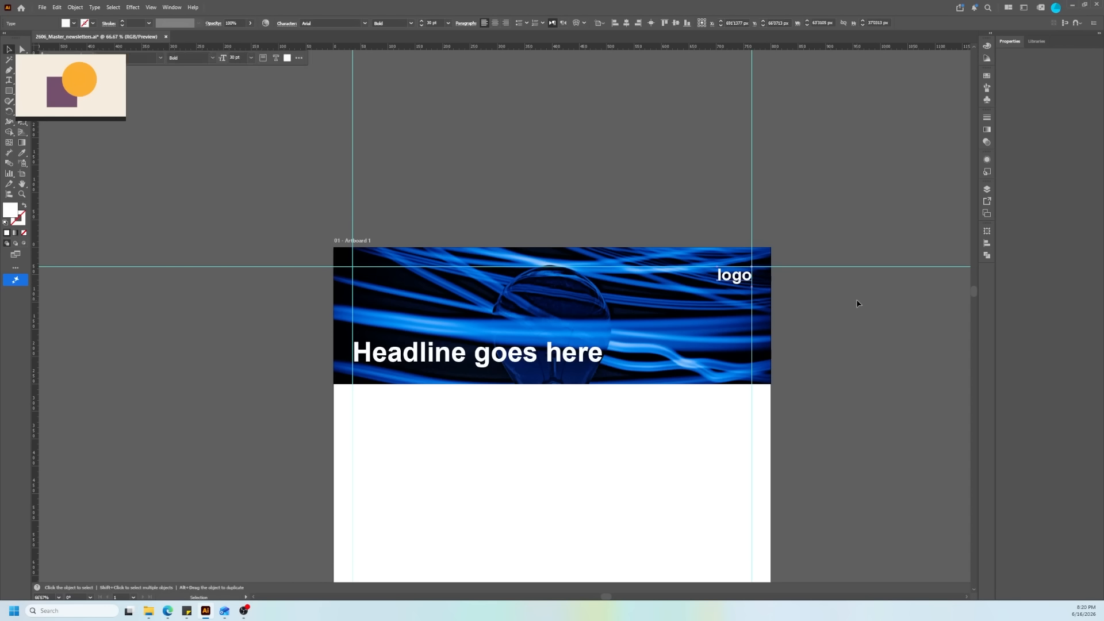
Step: Nudge the logo text up so its top meets the top margin guide, keeping its right edge on the right guide
left_click(784, 285)
scroll(785, 285, "up", 3)
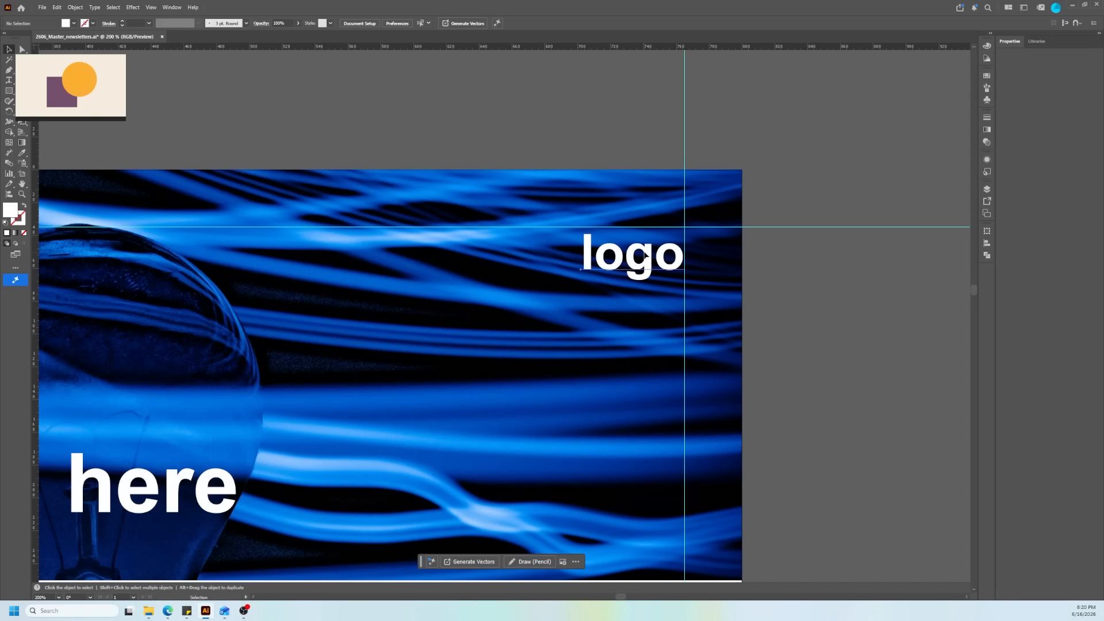
left_click_drag(651, 248, 646, 250)
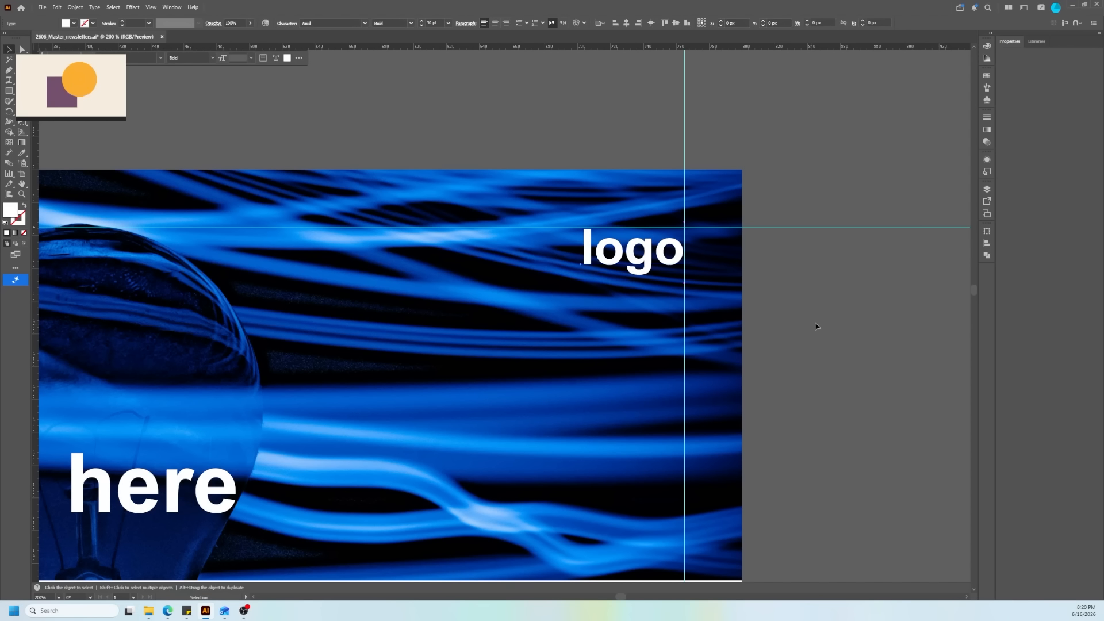
scroll(815, 325, "down", 2)
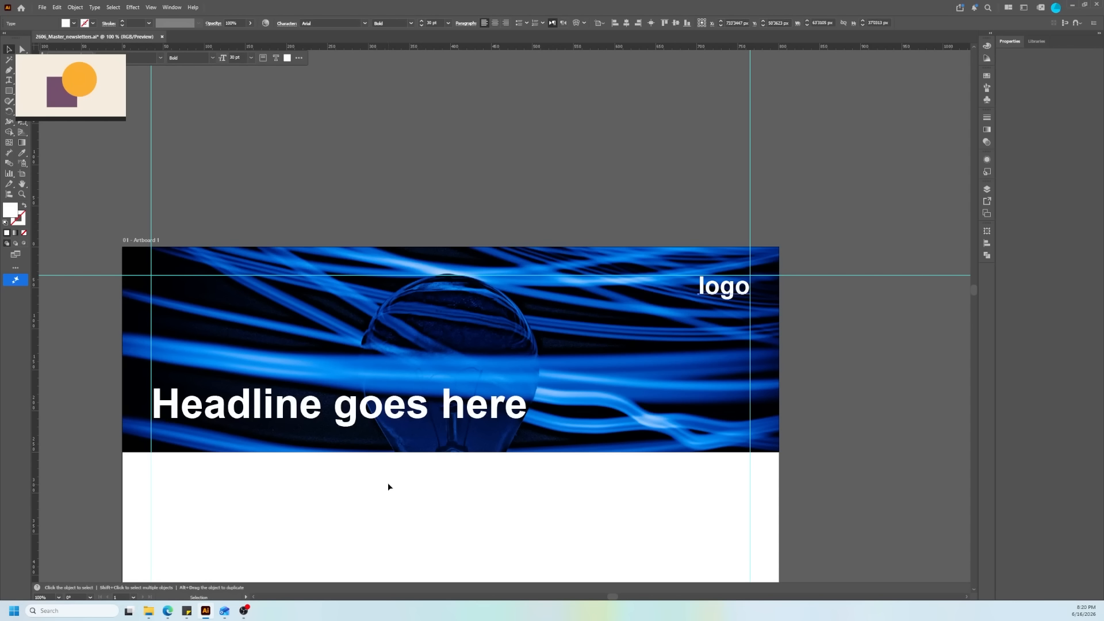
Step: Move the headline slightly up along the left margin guide and deselect it
scroll(394, 477, "down", 2)
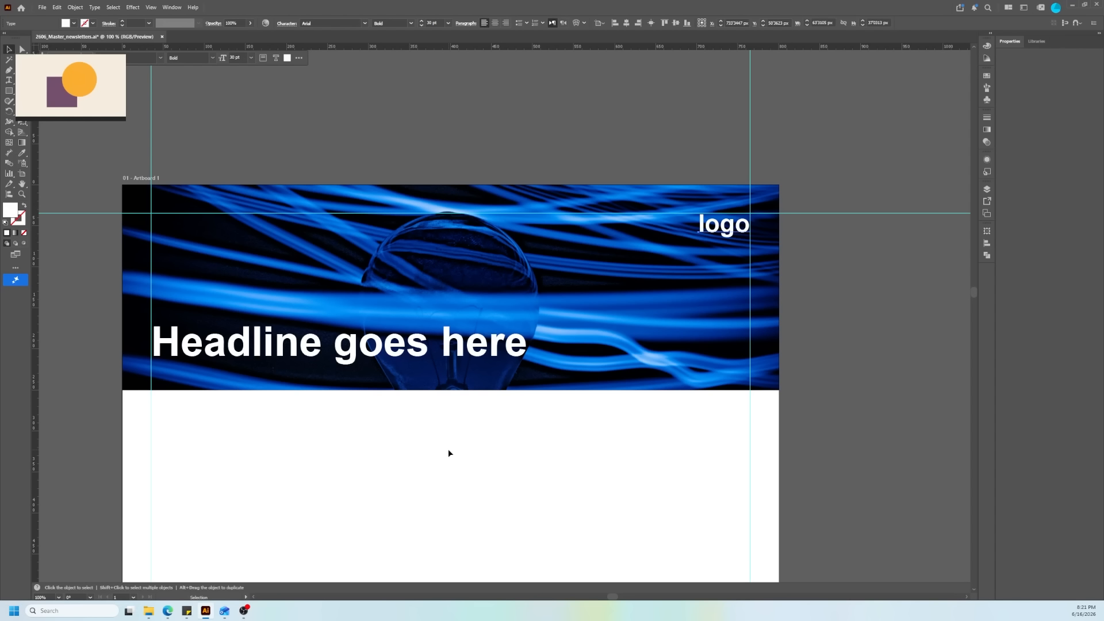
scroll(449, 453, "down", 2)
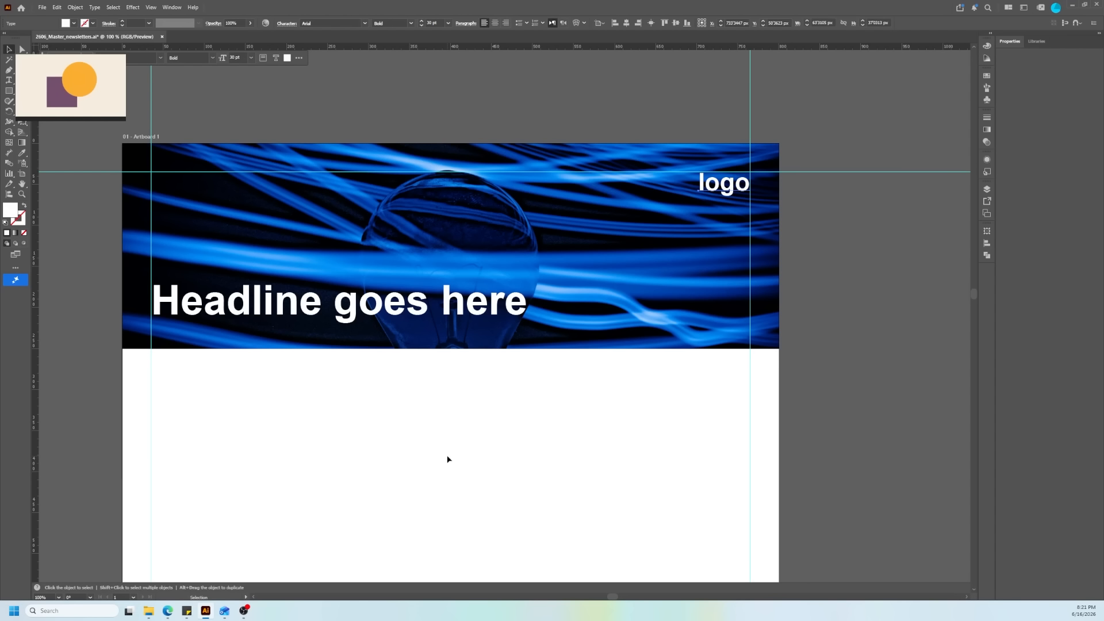
left_click_drag(309, 308, 309, 304)
left_click(523, 534)
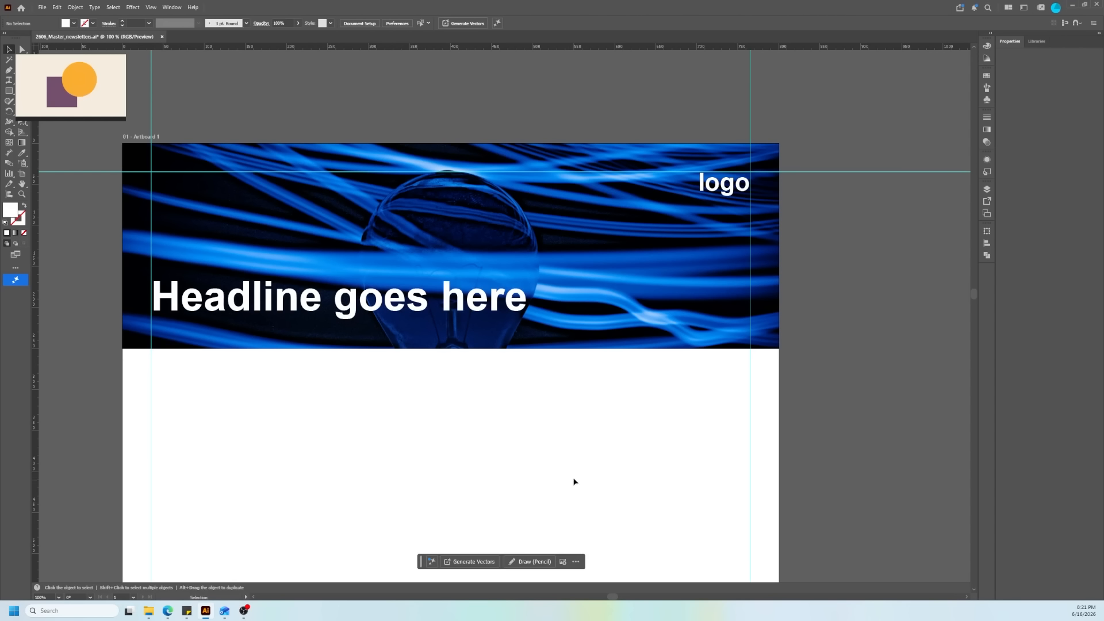
Step: Switch to Edge and look up lorem ipsum placeholder text in a new tab
scroll(571, 458, "down", 2)
scroll(567, 457, "down", 3)
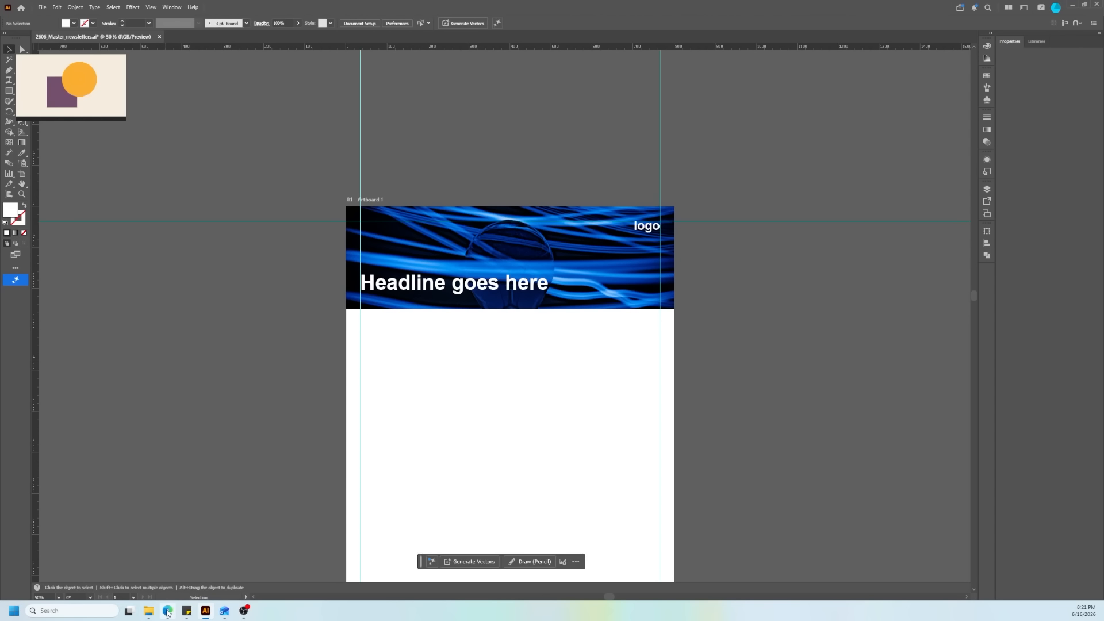
mouse_move(167, 614)
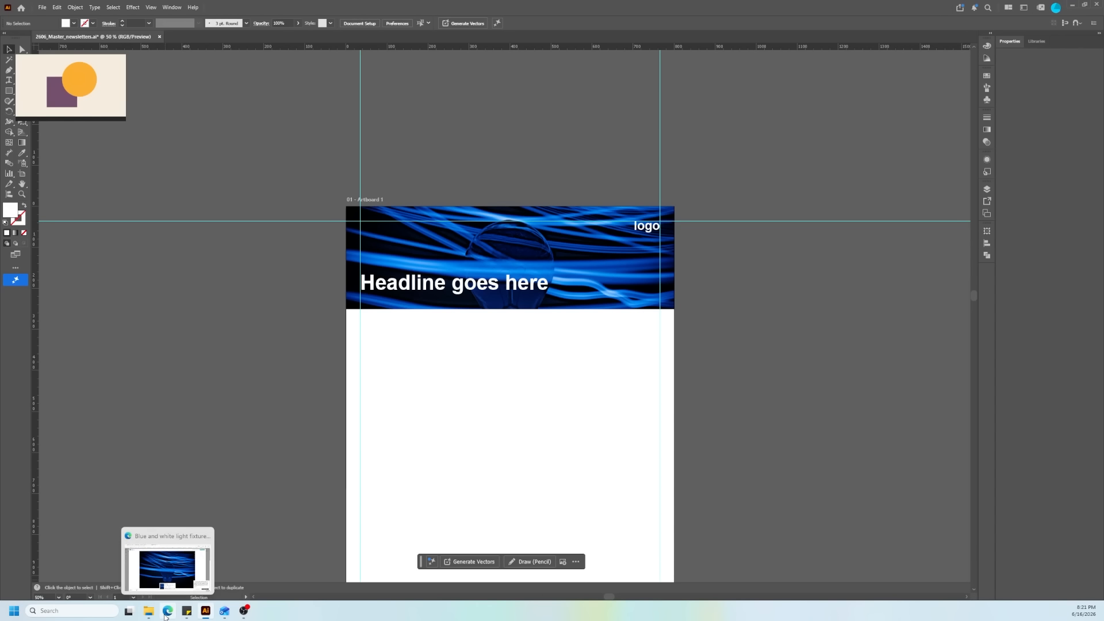
left_click(167, 610)
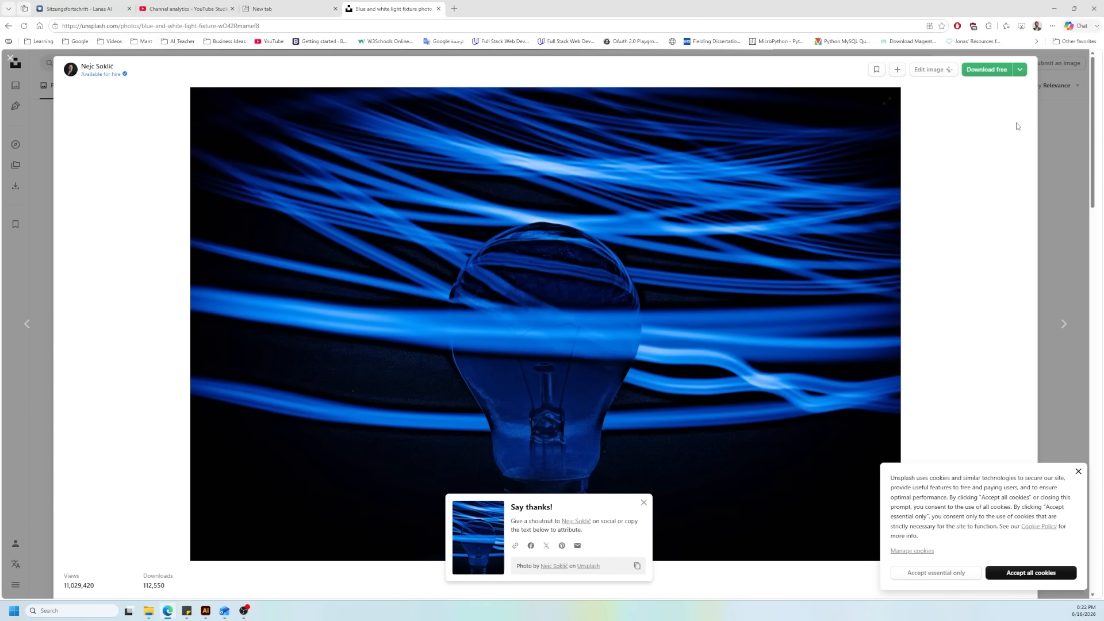
left_click(1061, 131)
left_click(455, 10)
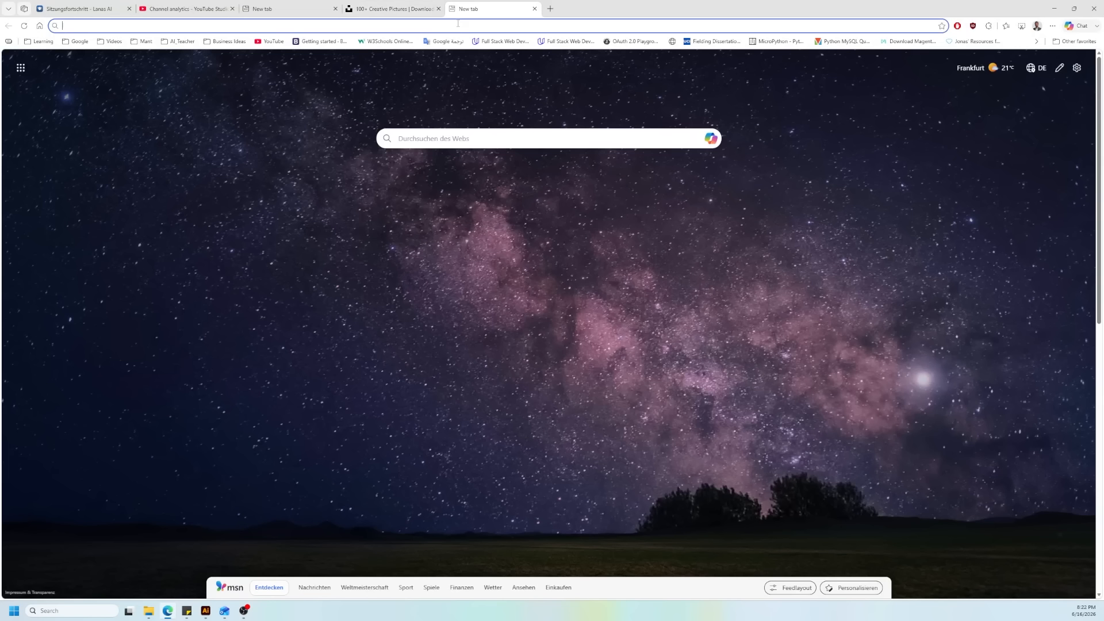
type("lor")
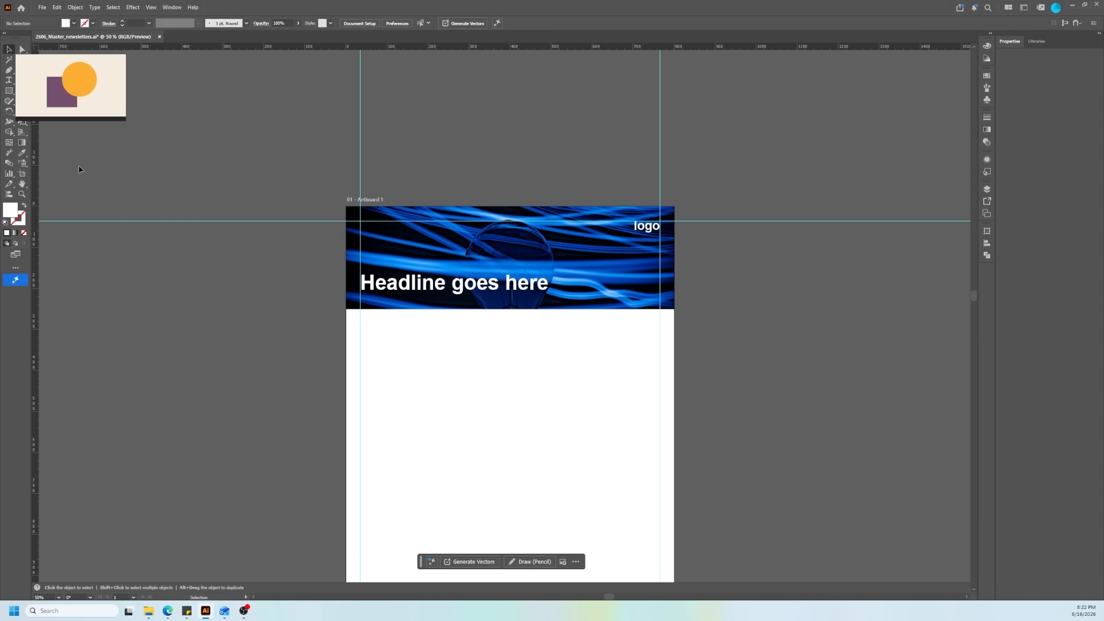
Step: Create a text frame about 548 by 214 px at the left margin guide below the header and fill it with the copied lorem ipsum paragraph
left_click(10, 80)
left_click_drag(360, 326, 587, 413)
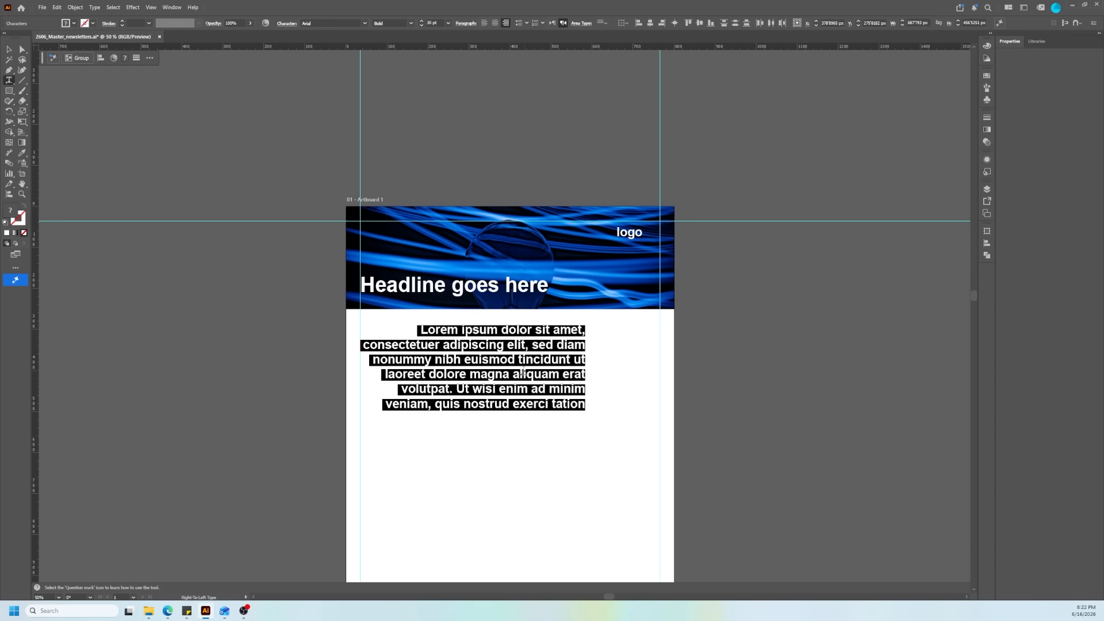
key("Escape")
triple_click(524, 375)
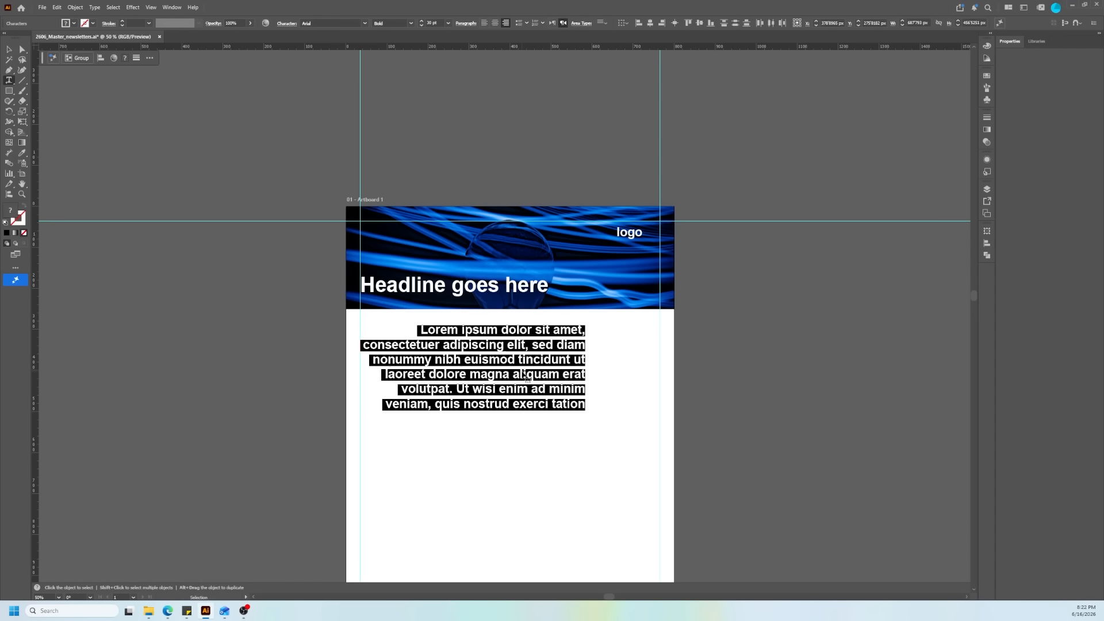
key("ctrl+v")
Step: Format the body paragraph as 12 pt Arial Regular with left-to-right text direction
triple_click(520, 375)
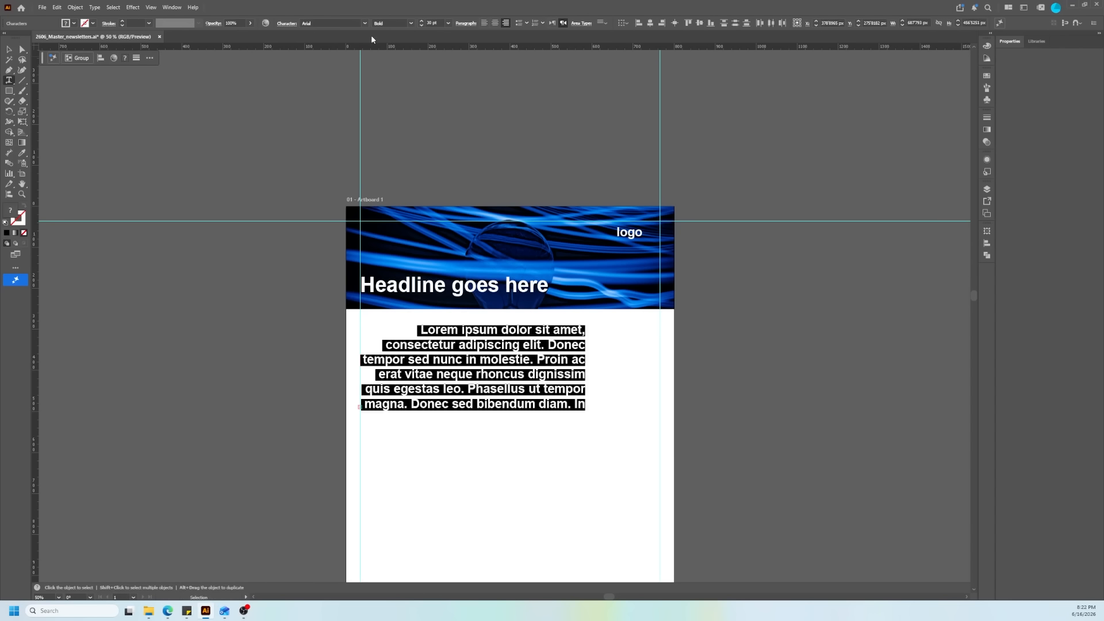
double_click(430, 24)
type("12")
key("Return")
left_click(411, 24)
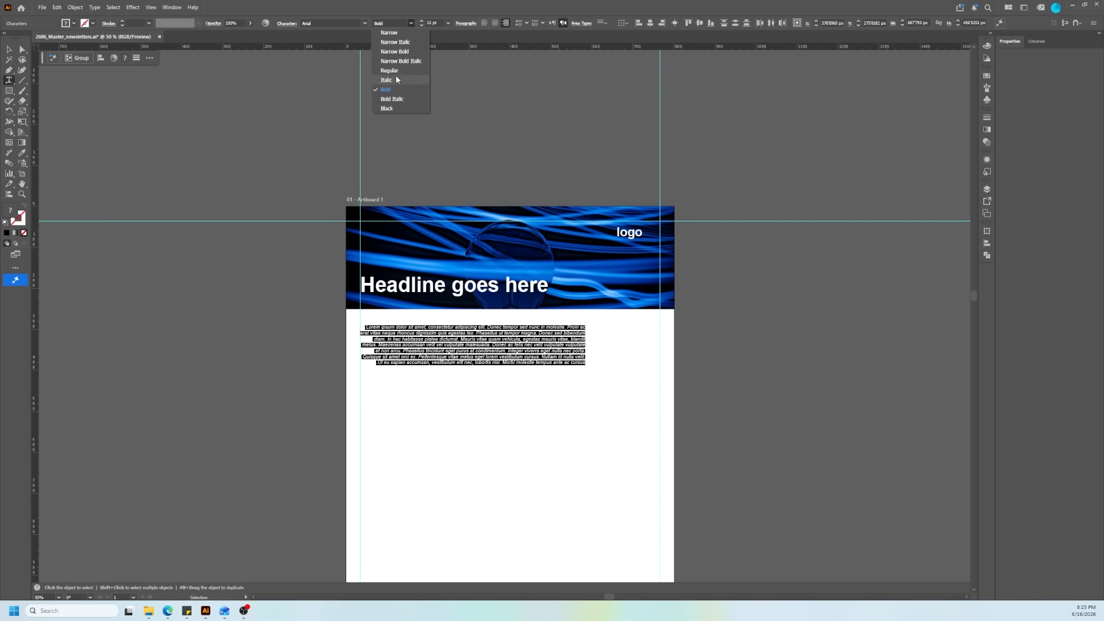
left_click(396, 73)
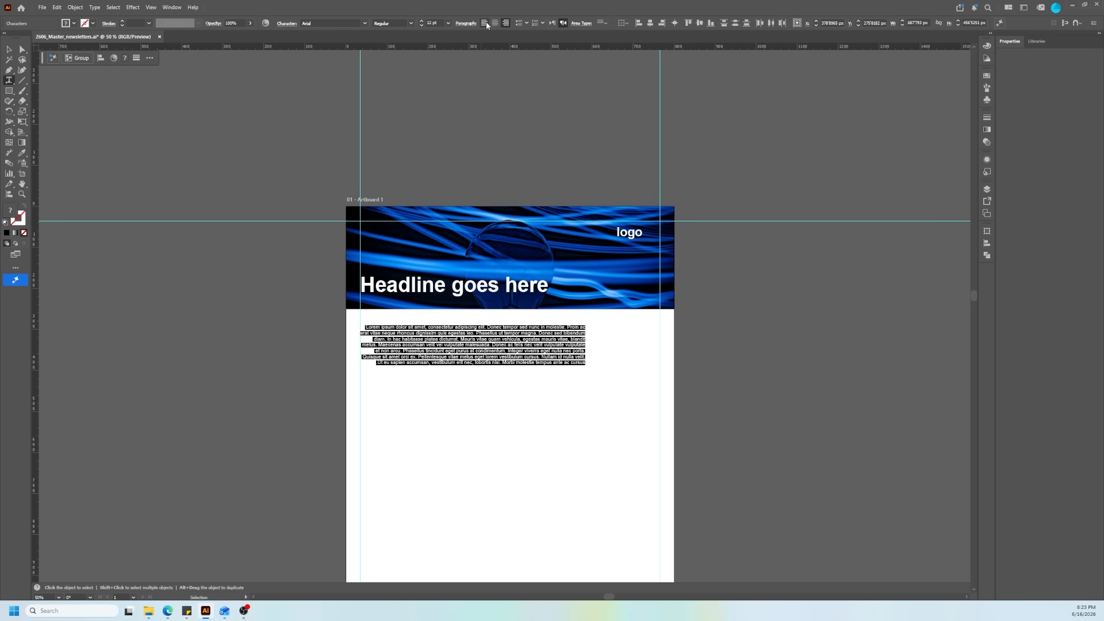
left_click(551, 23)
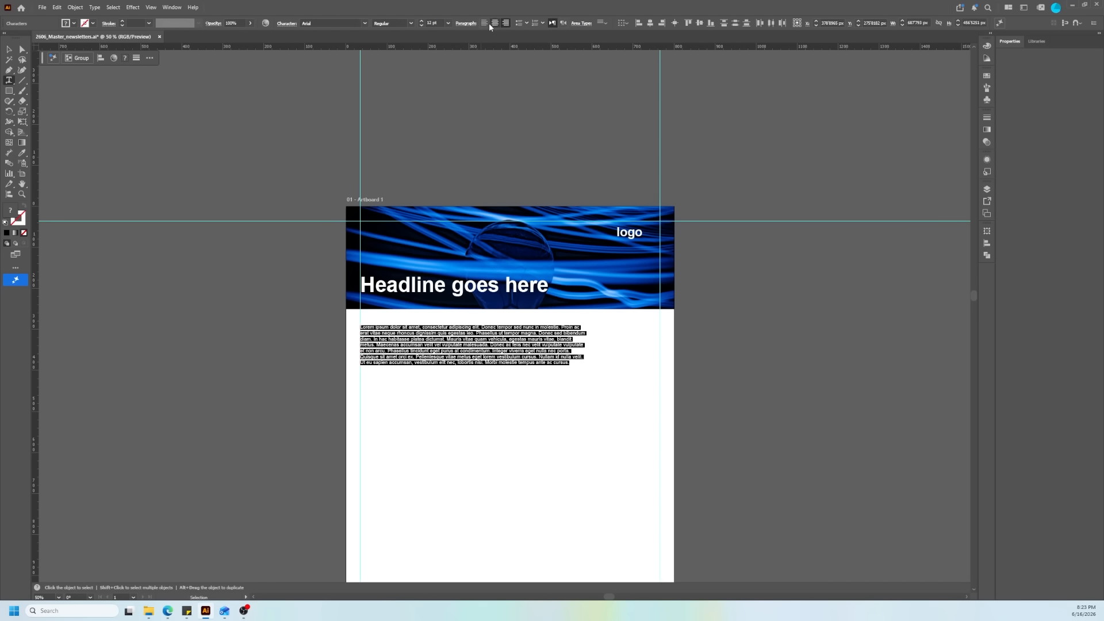
scroll(421, 348, "left", 2)
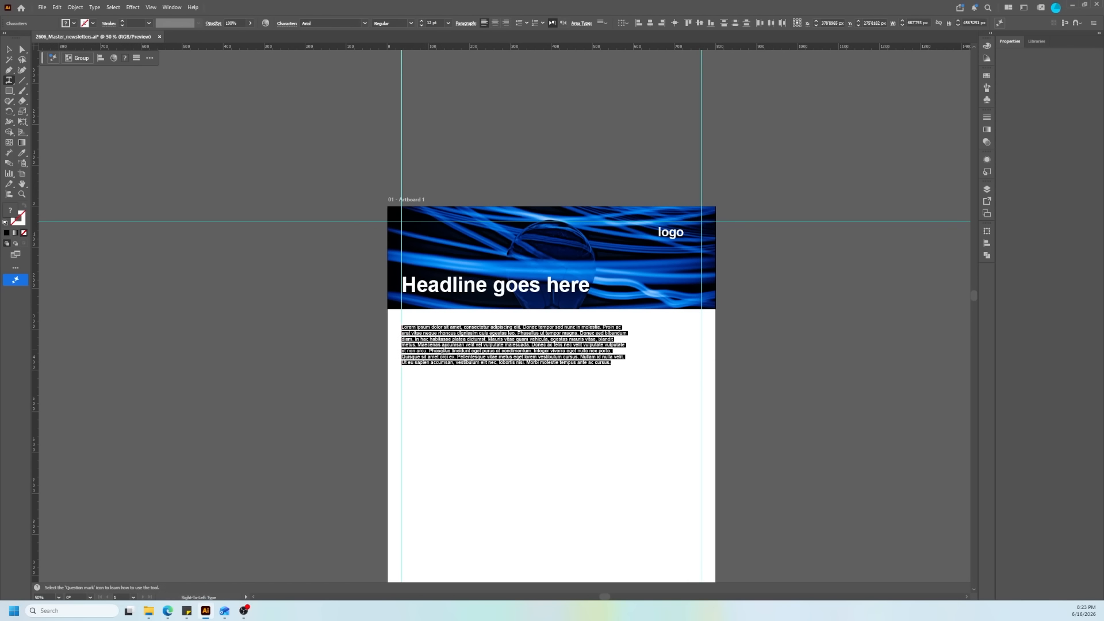
scroll(452, 345, "up", 1)
scroll(452, 345, "up", 1)
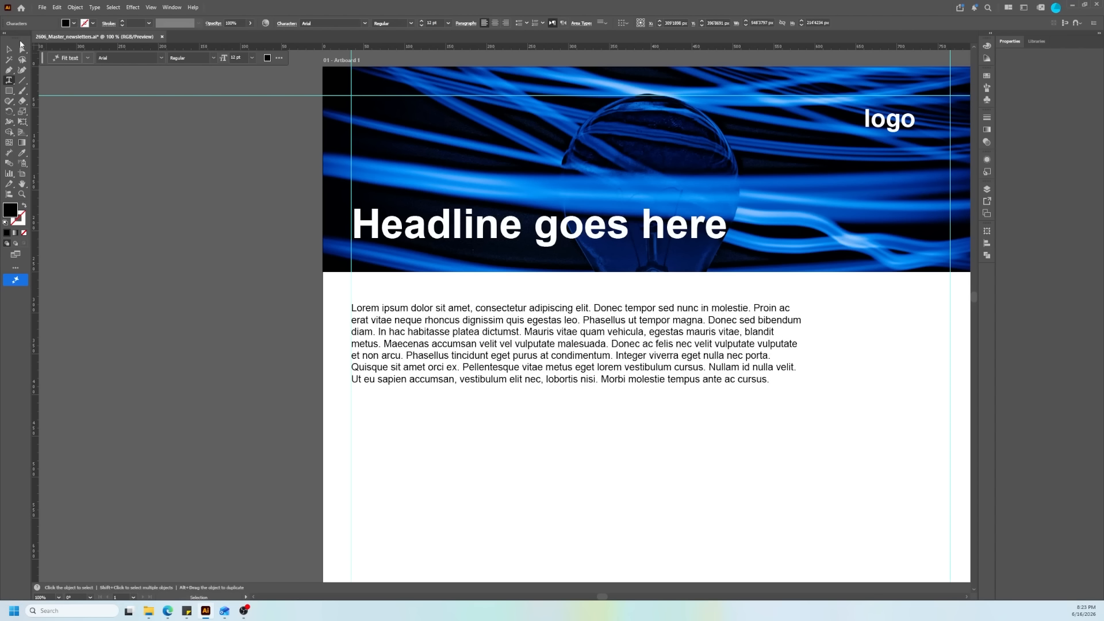
key("Escape")
Step: Turn on the bounding box display and select only the body text frame
key("t")
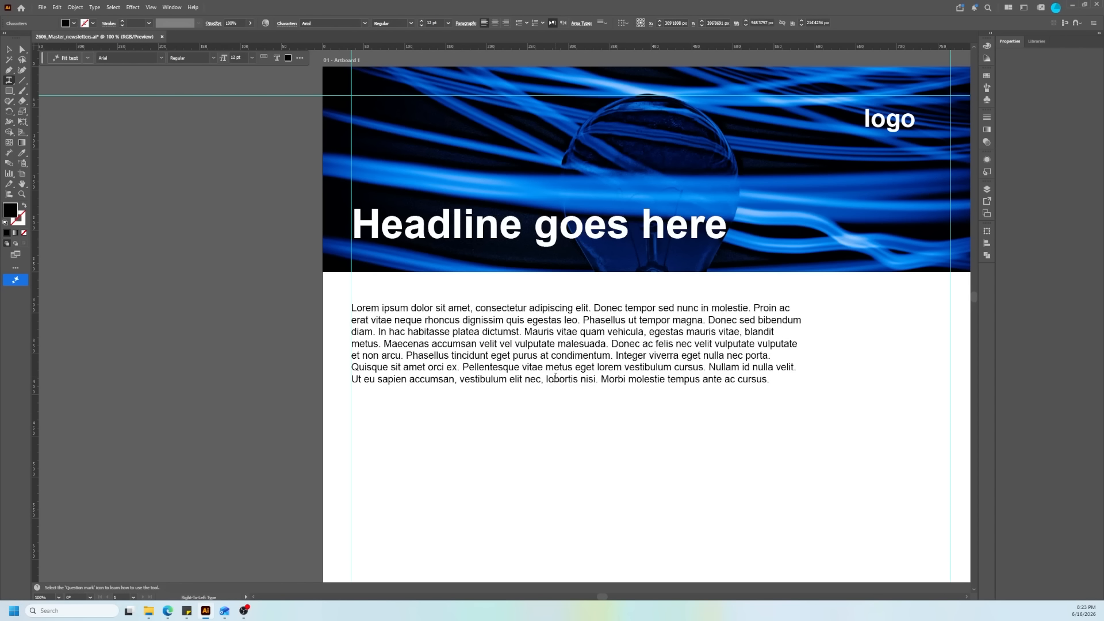
scroll(431, 359, "down", 2)
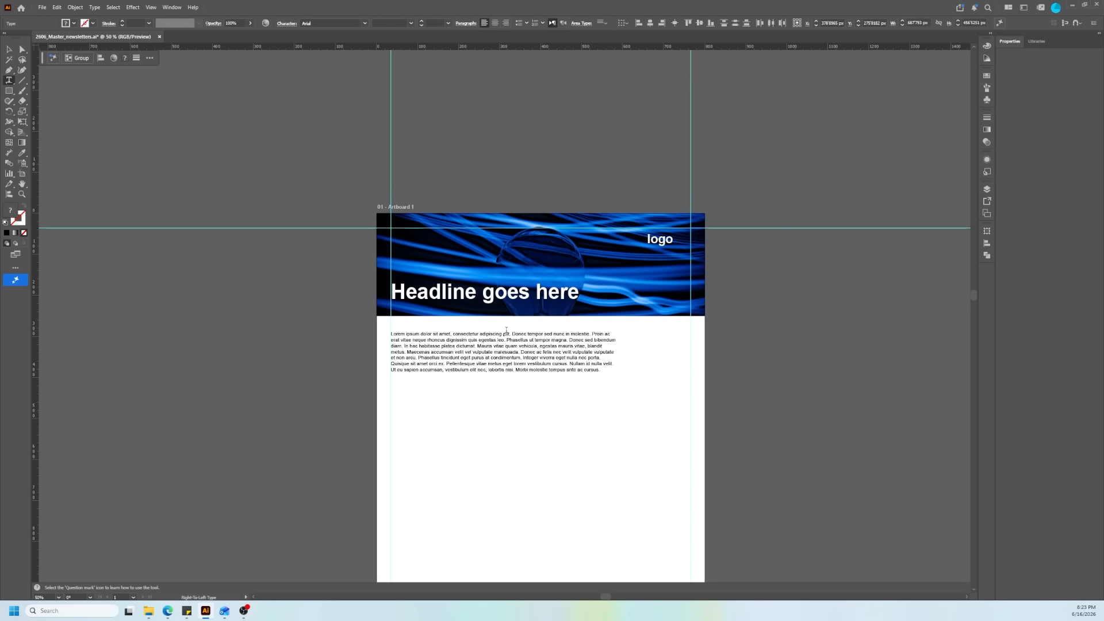
left_click(14, 53)
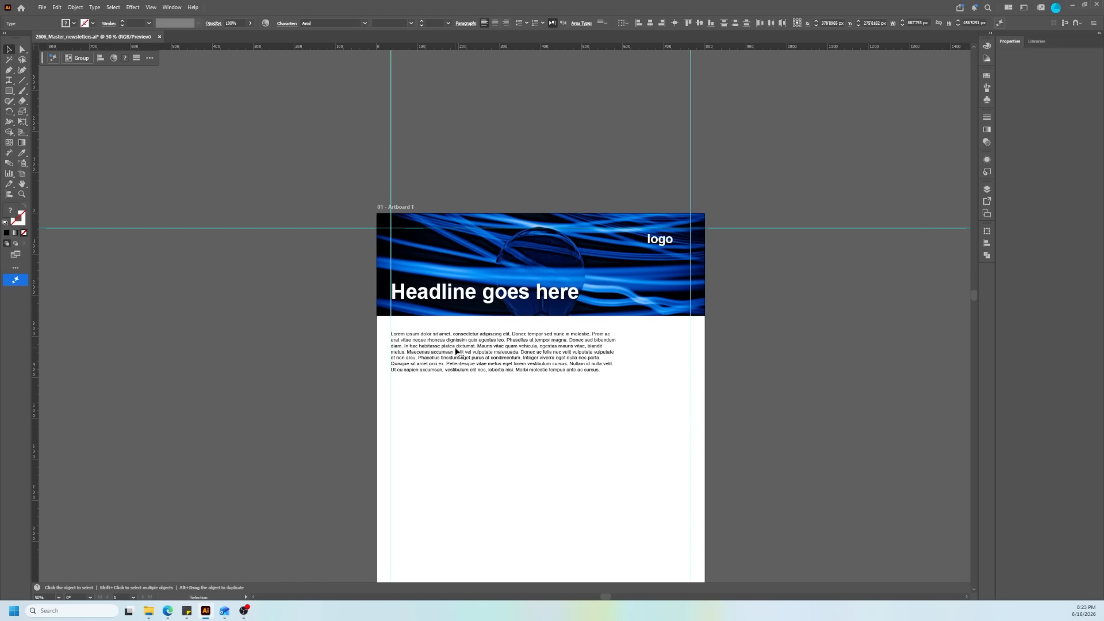
left_click(147, 6)
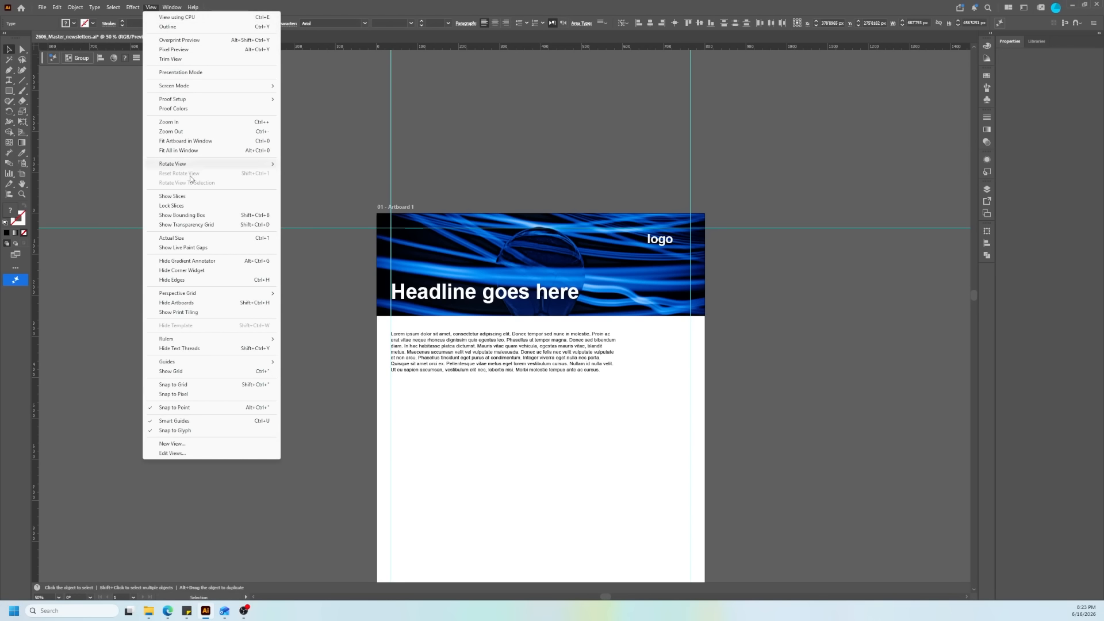
left_click(205, 215)
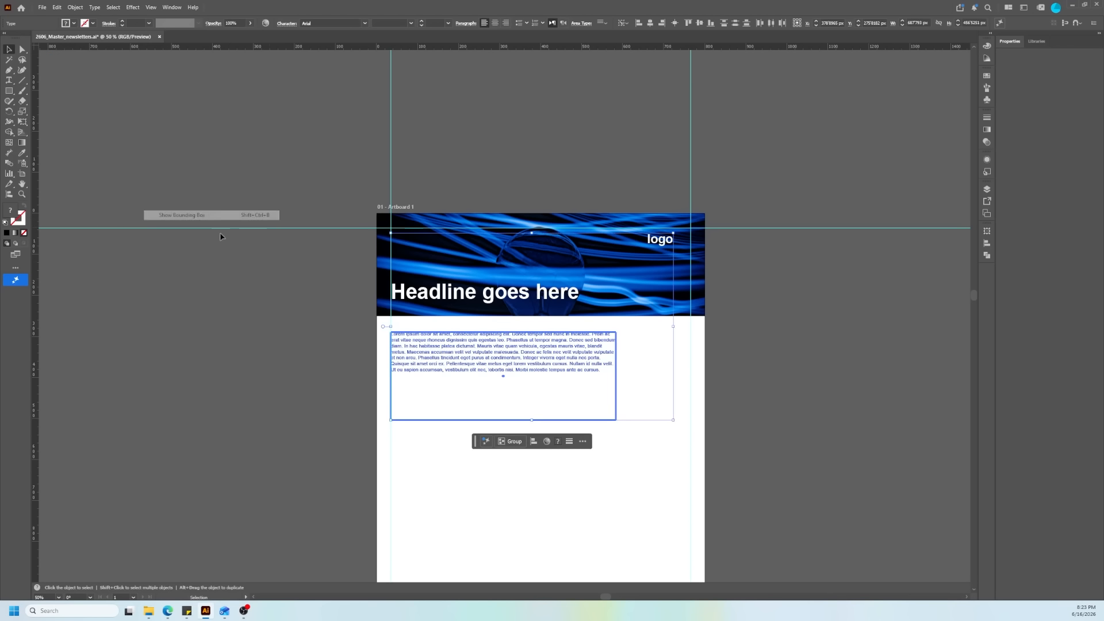
left_click(600, 489)
left_click(537, 347)
Step: Select the header photo, headline and logo text together, open the layer list and lock the three objects
scroll(540, 345, "down", 2)
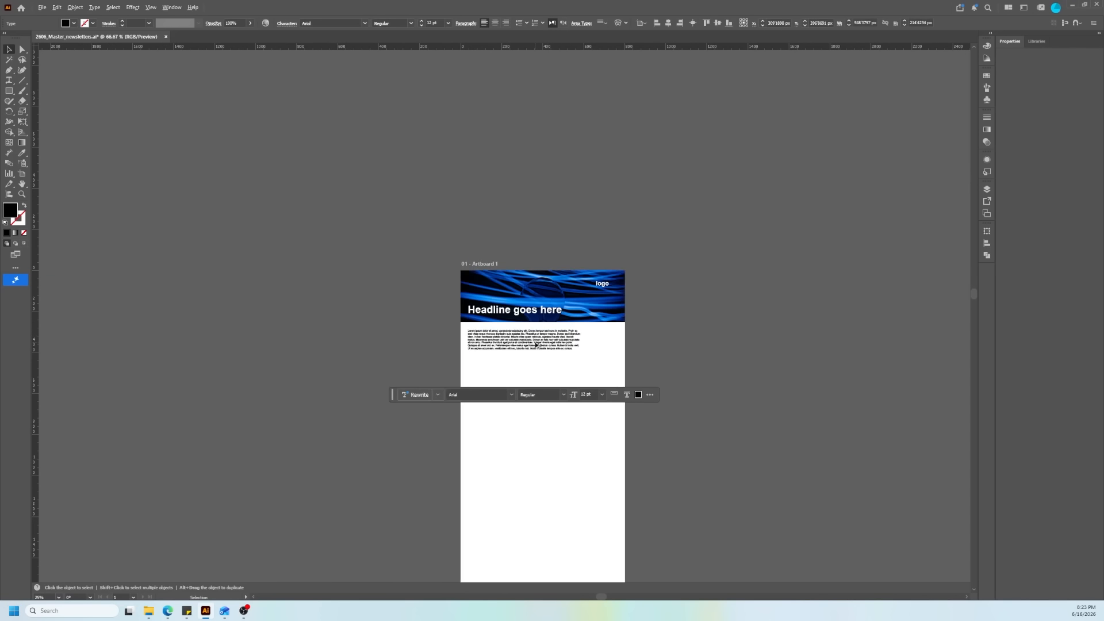
left_click_drag(524, 375, 528, 351)
scroll(581, 351, "up", 3)
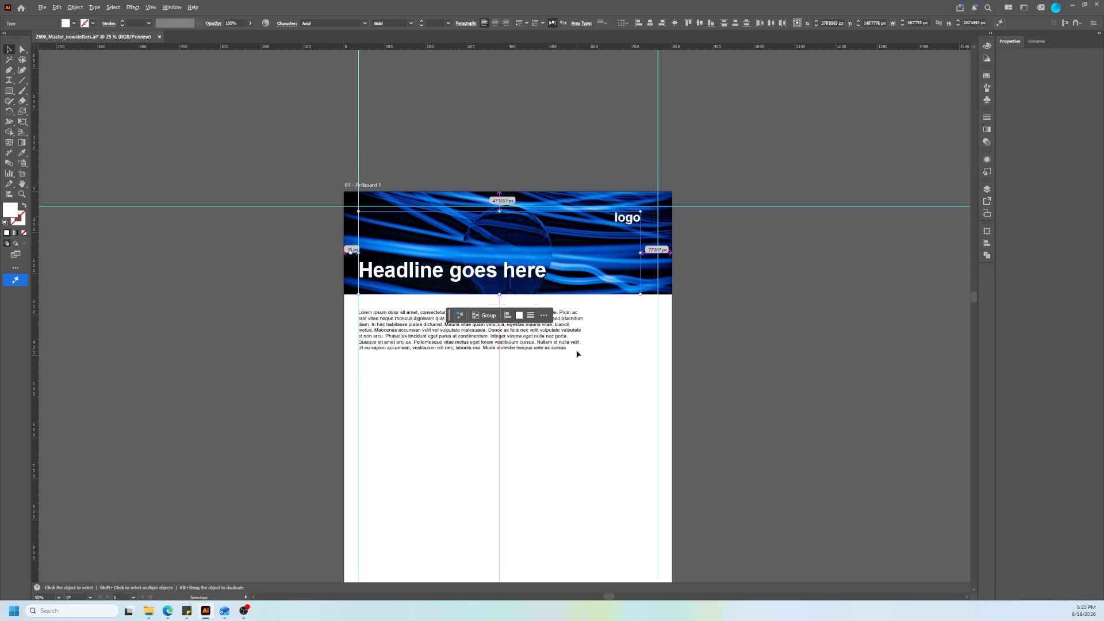
left_click(748, 333)
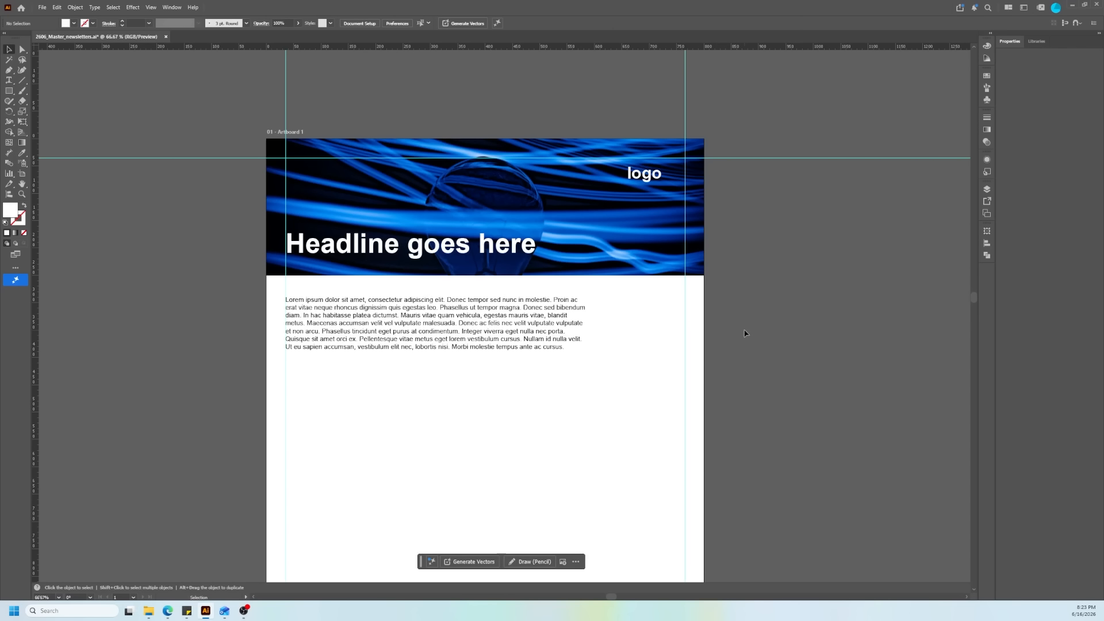
left_click(521, 335)
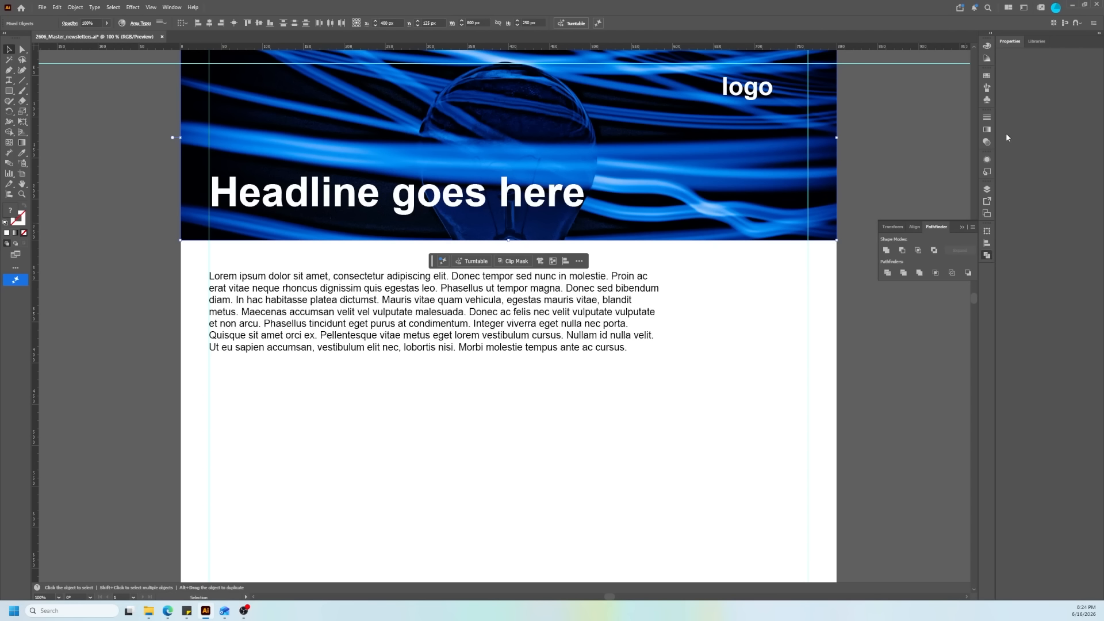
left_click(989, 193)
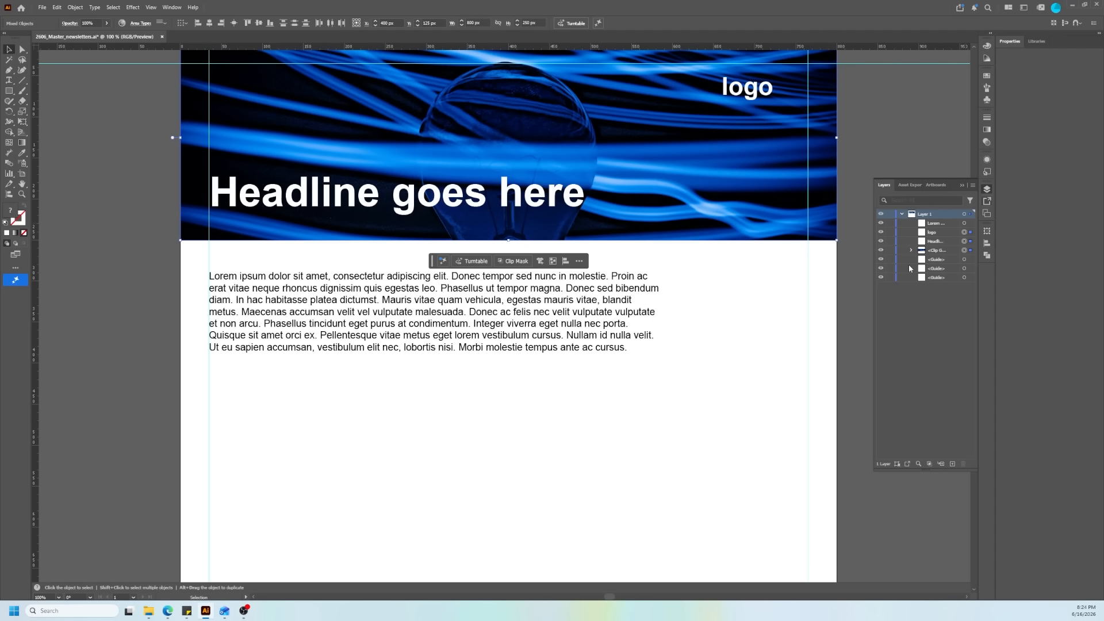
key("ctrl+2")
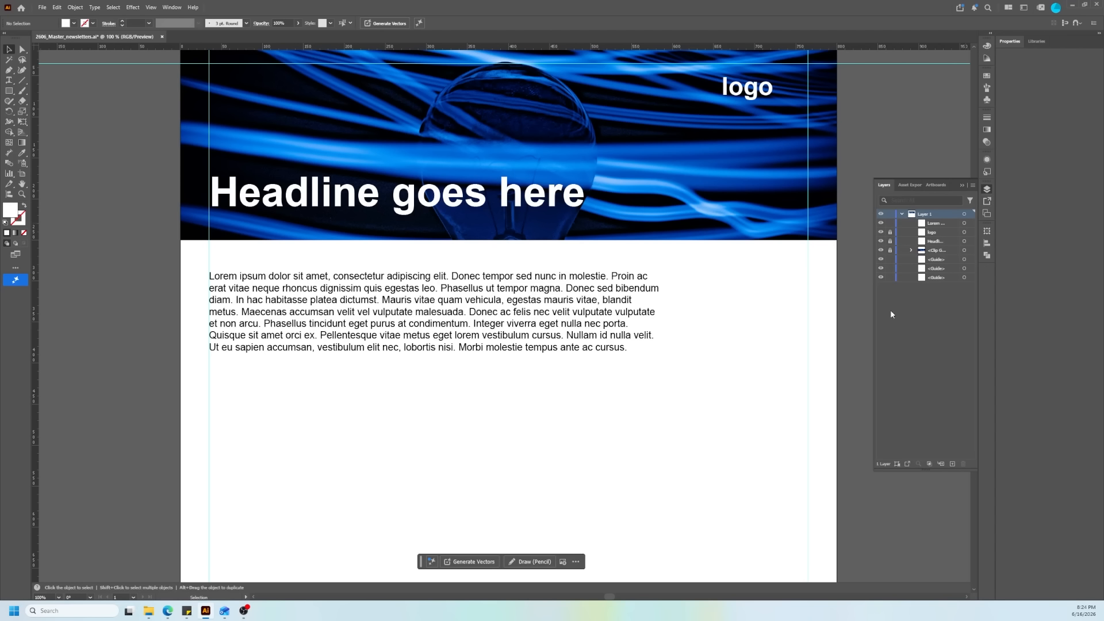
Step: Shorten the body text frame so its lower edge sits just below the last line
left_click(577, 320)
scroll(394, 335, "down", 2)
left_click_drag(421, 550, 421, 353)
scroll(396, 345, "up", 2)
left_click(398, 411)
Step: Copy the lorem ipsum paragraph, paste it twice more below the first and extend the text frame downward to fit
double_click(638, 343)
left_click_drag(639, 343, 219, 270)
left_click(644, 348)
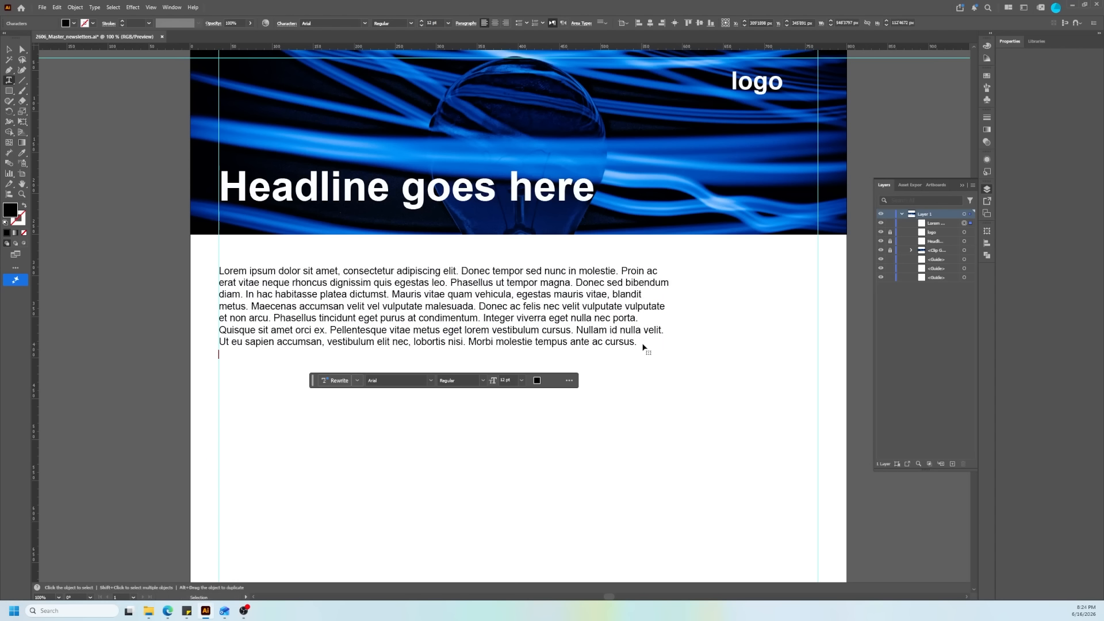
key("ctrl+v")
left_click_drag(444, 362, 436, 470)
key("alt")
left_click_drag(451, 402, 343, 343)
left_click(9, 50)
left_click_drag(336, 300, 336, 460)
Step: Draw a circle about 95 px in diameter beside the body text and align its top with the first text line
key("l")
left_click_drag(625, 219, 703, 297)
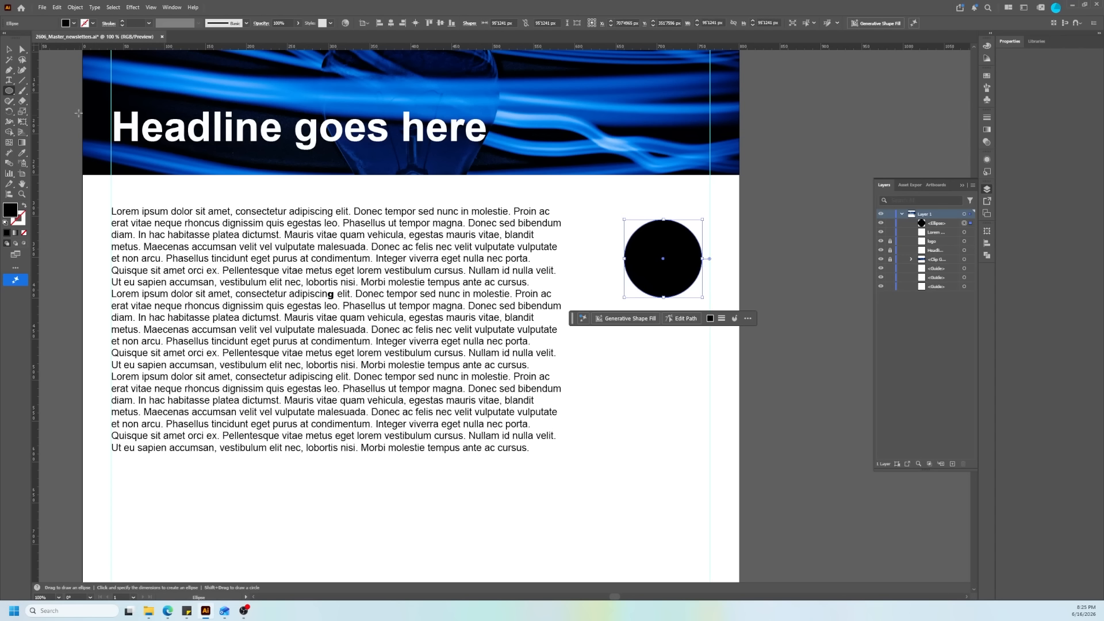
key("v")
left_click_drag(654, 278, 637, 266)
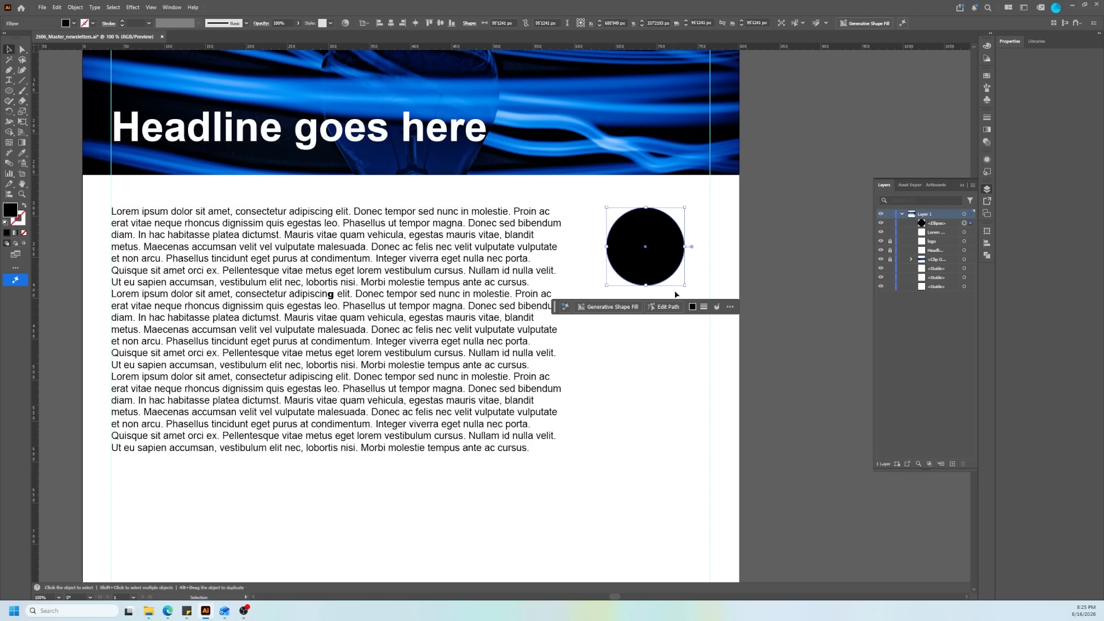
Step: Give the circle a grey fill and a 2 pt blue stroke, and deselect it
left_click(74, 23)
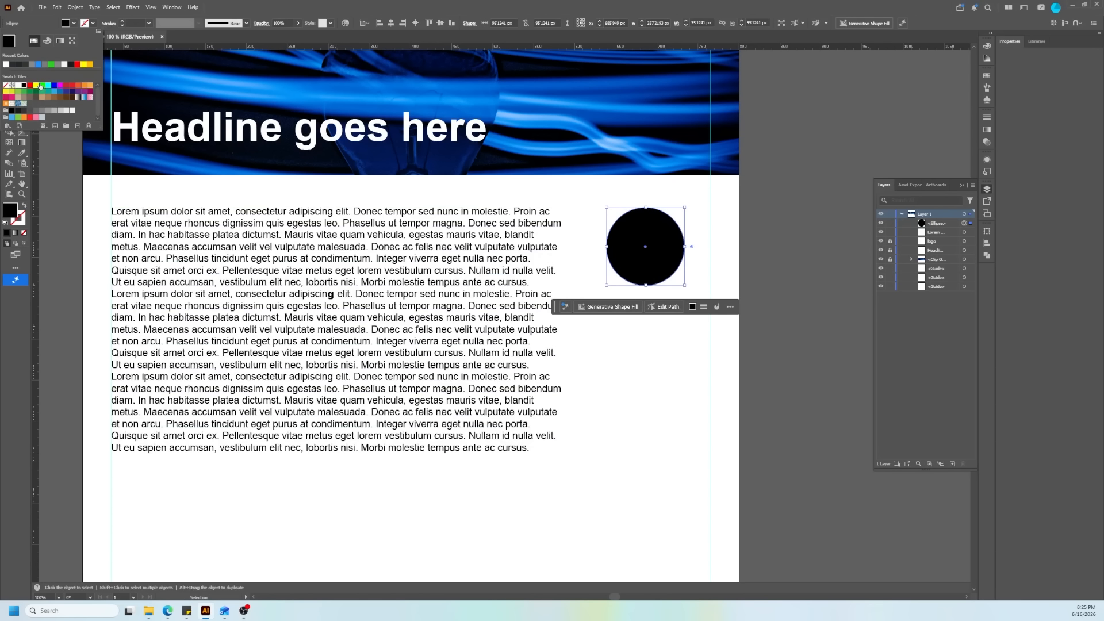
left_click(50, 113)
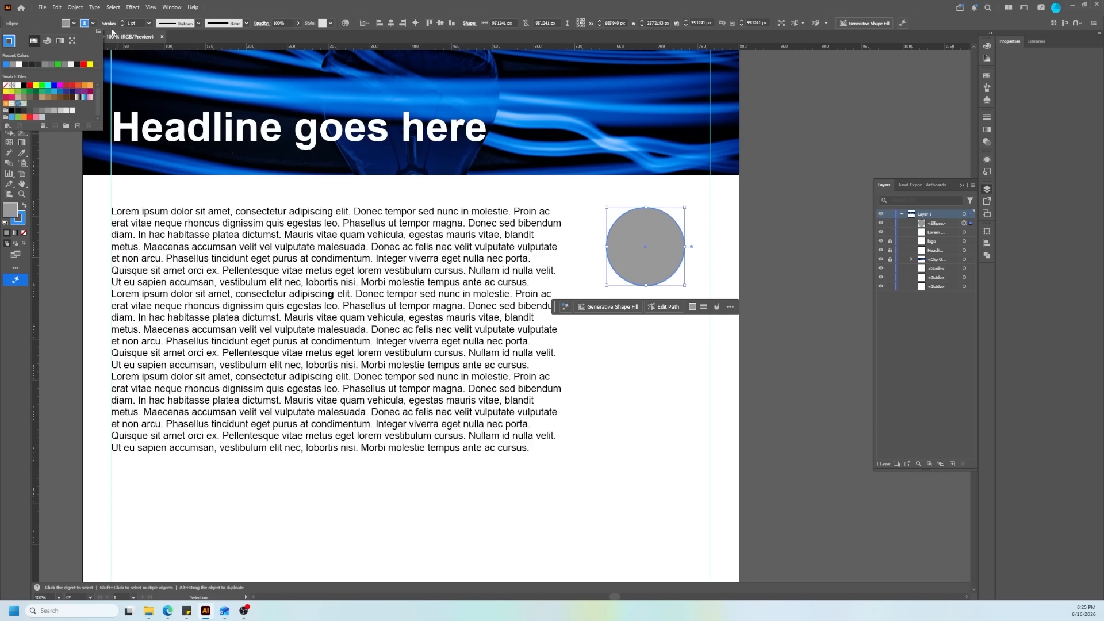
left_click(123, 22)
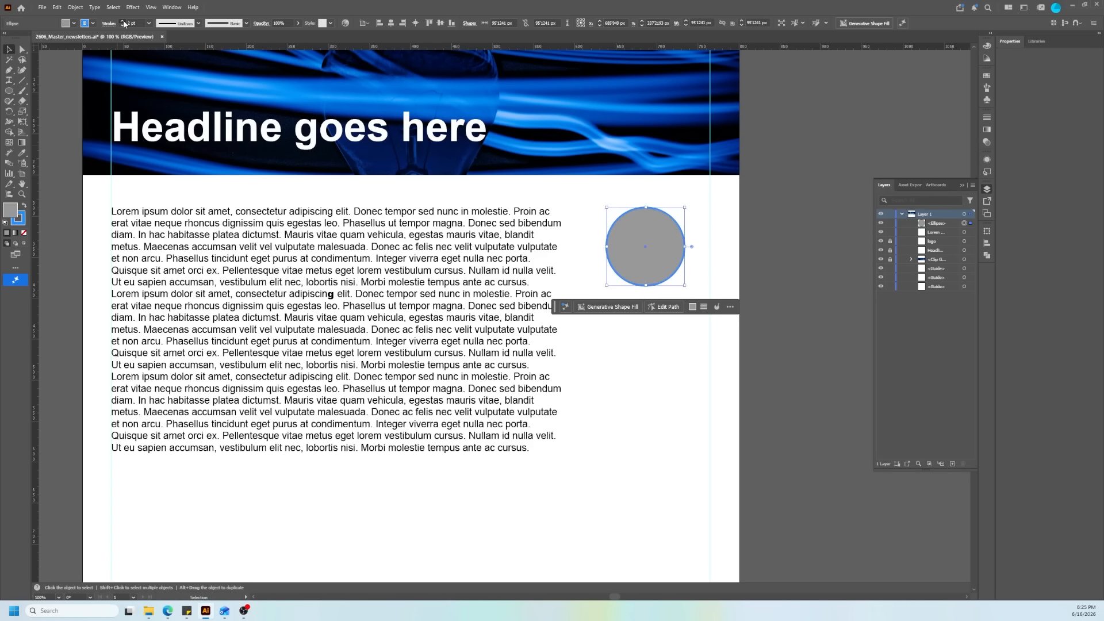
left_click(123, 22)
left_click(122, 27)
left_click(797, 251)
Step: Duplicate the body text frame and place the copy below the grey circle
scroll(768, 266, "down", 1)
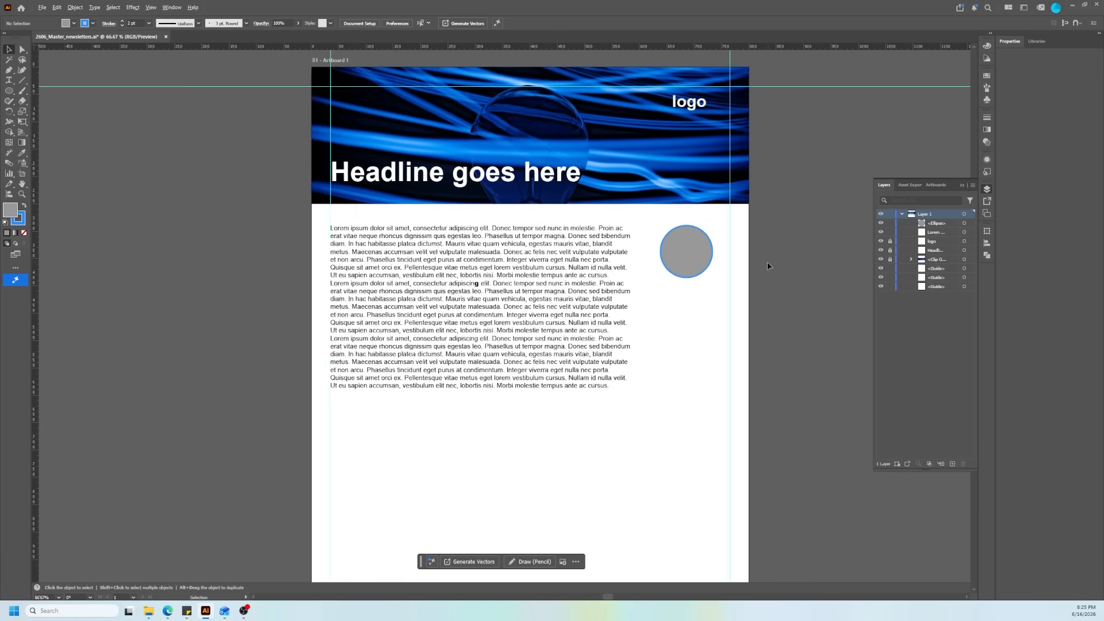
scroll(767, 266, "down", 1)
scroll(744, 283, "up", 1)
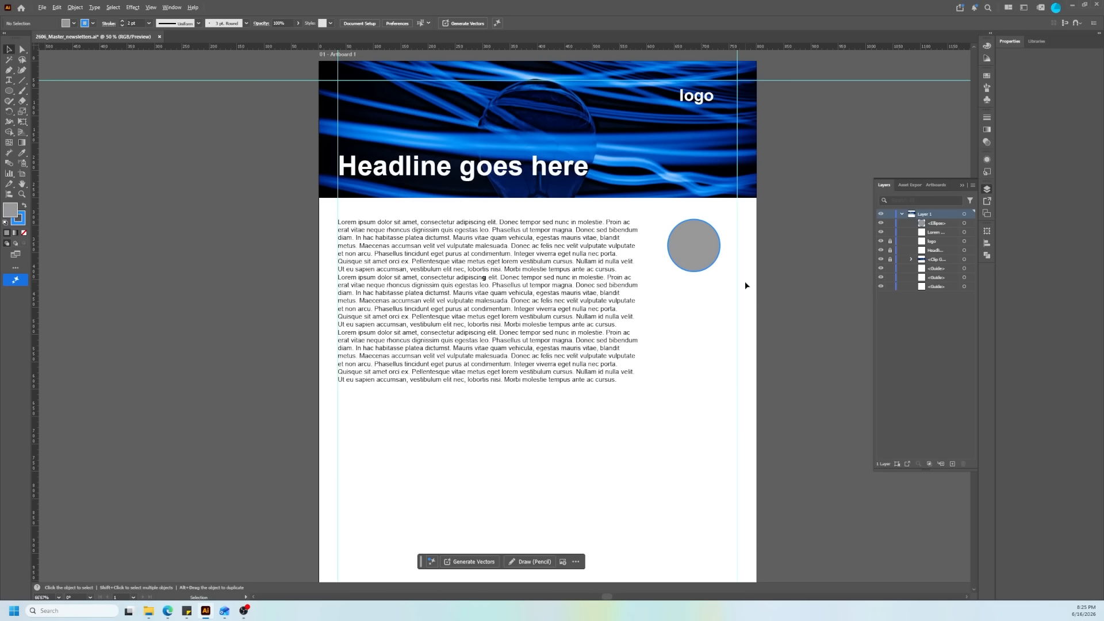
left_click(535, 311)
scroll(485, 310, "up", 2)
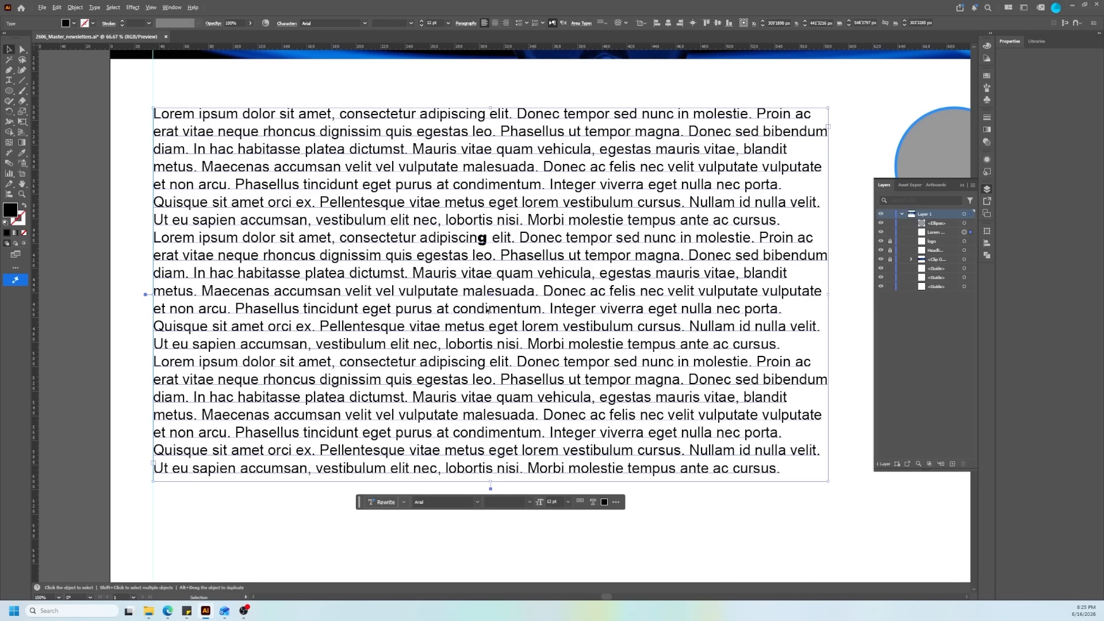
left_click_drag(485, 303, 561, 418)
scroll(480, 361, "down", 4)
left_click_drag(489, 372, 654, 386)
Step: Replace the copied frame's text with "Name" followed by one lorem ipsum paragraph
double_click(653, 392)
left_click_drag(723, 419, 621, 335)
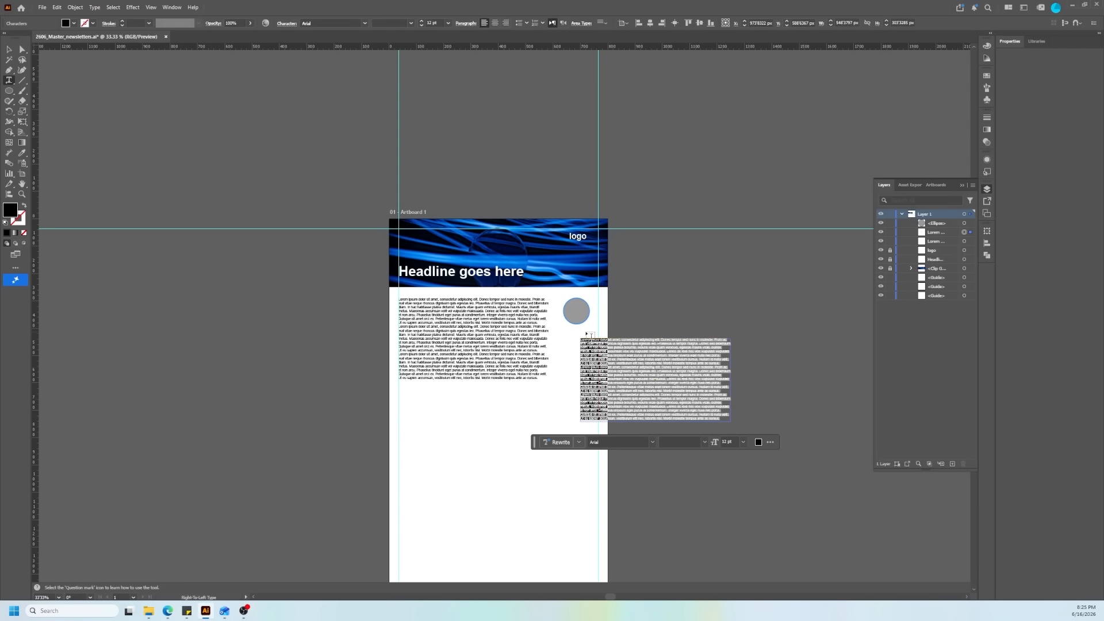
type("Name")
key("Escape")
type("Lorem ipsum dolor sit amet, consectetur adipiscing elit. Donec tempor sed nunc in molestie. Proin ac erat vitae neque rhoncus dignissim quis egestas leo. Phasellus ut tempor magna. Donec sed bibendum diam. In hac habitasse platea dictumst. Mauris vitae quam vehicula, egestas mauris vitae, blandit metus. Maecenas accumsan velit vel vulputate malesuada. Donec ac felis nec velit vulputate vulputate et non arcu. Phasellus tincidunt eget purus at condimentum. Integer viverra eget nulla nec porta. Quisque sit amet orci ex. Pellentesque vitae eget lorem vestibulum cursus. Nullam id nulla velit. Ut eu sapien accumsan, vestibulum elit nec, lobortis nisl. Morbi molestie tempus ante ac cursus.")
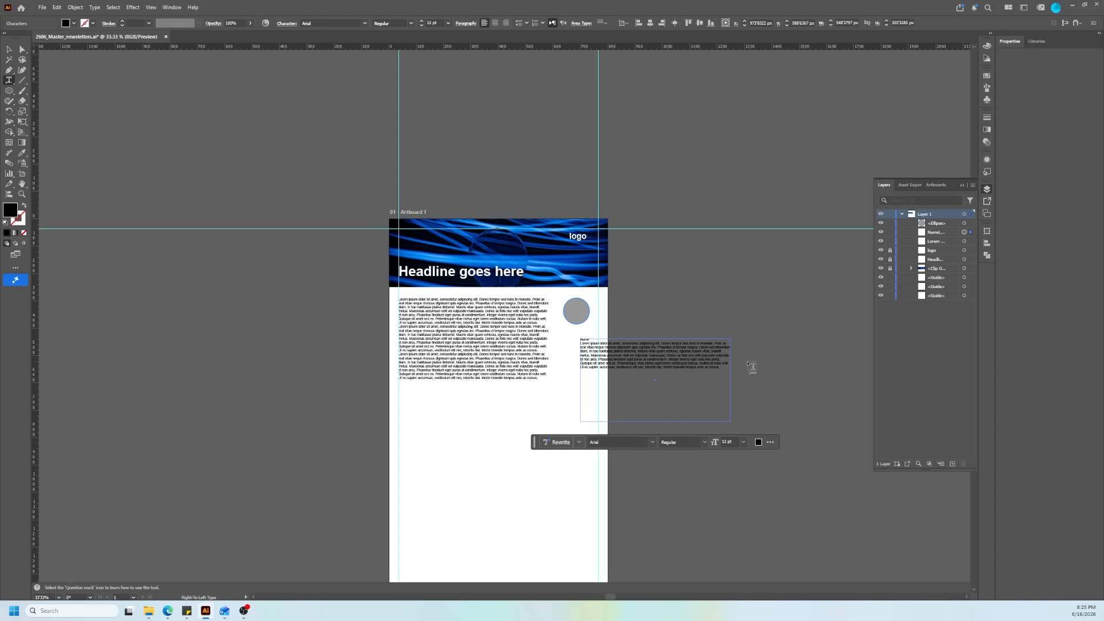
Step: Trim the text below the circle to "Name" and "Lorem ipsum dolor sit", and shrink its frame to about 152 px wide
left_click_drag(720, 363, 600, 331)
key("BackSpace")
left_click(9, 49)
left_click_drag(709, 408, 600, 355)
scroll(594, 350, "up", 4)
key("t")
left_click_drag(482, 353, 581, 262)
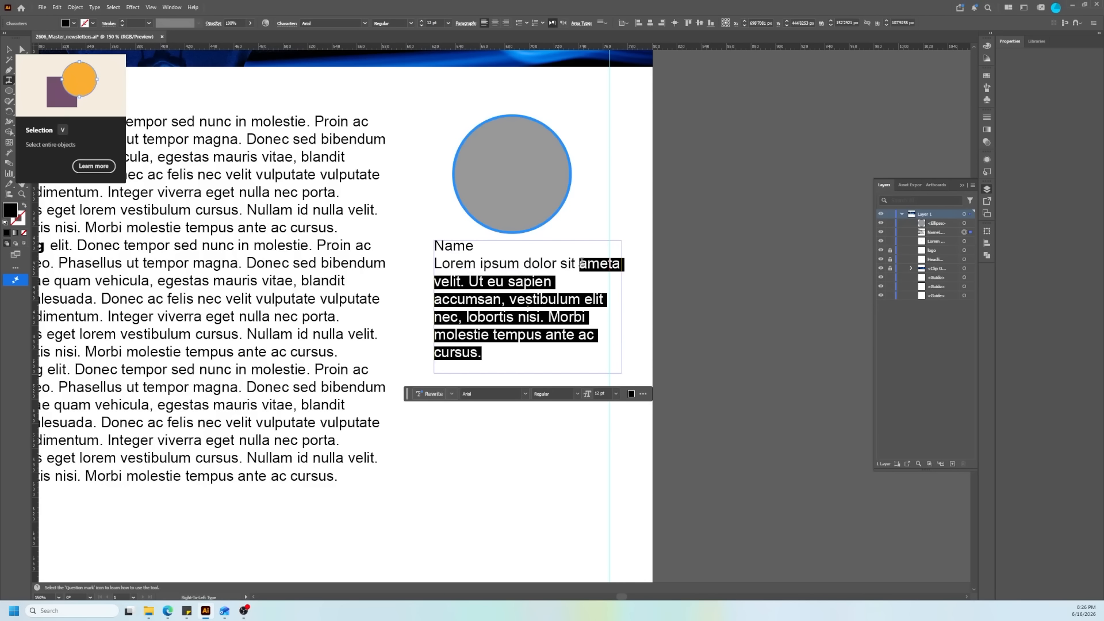
key("BackSpace")
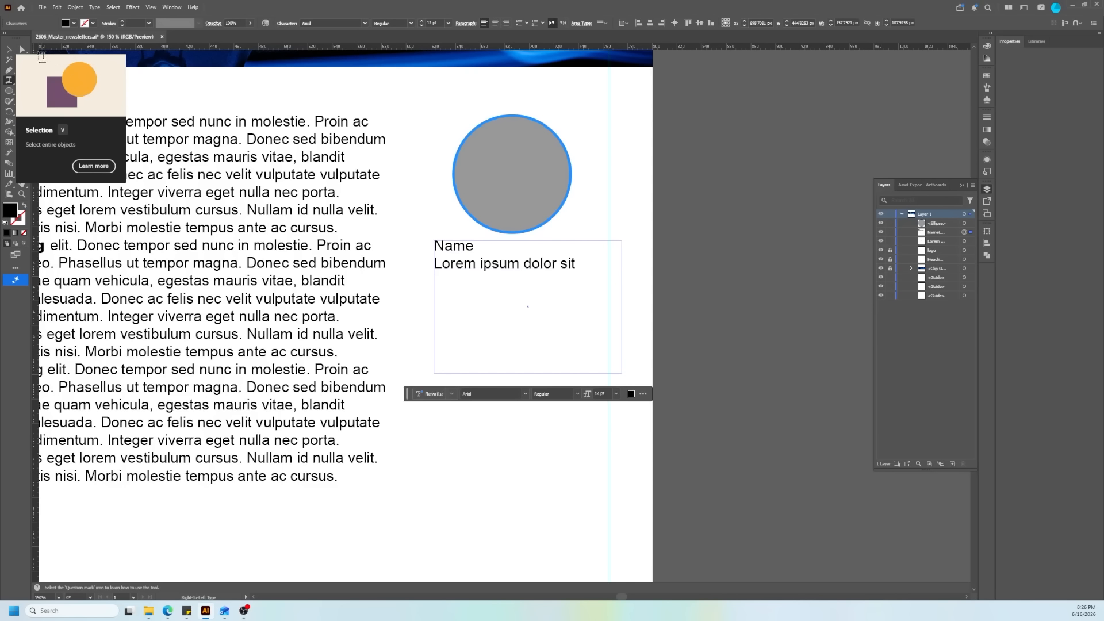
Step: Centre-align the name text and position its frame centred beneath the grey circle
left_click(8, 49)
left_click_drag(457, 252, 466, 254)
left_click(496, 23)
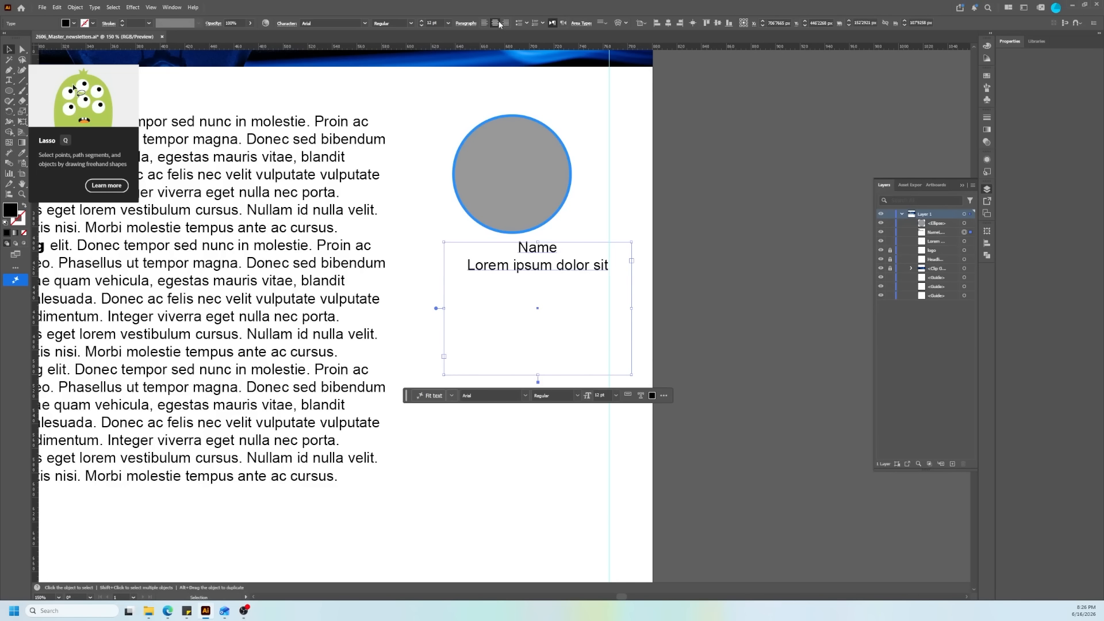
left_click_drag(538, 255, 512, 258)
Step: Draw a vertical divider about 293 px long between the body text and the circle, with a light grey 2 pt stroke
key("backslash")
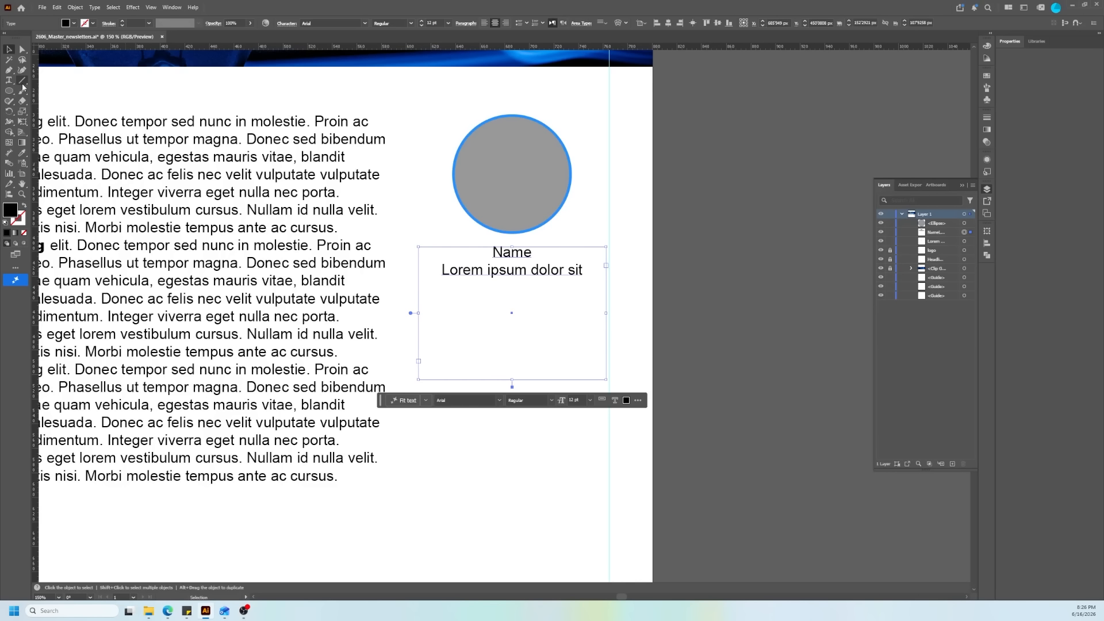
left_click_drag(409, 118, 409, 479)
left_click(93, 23)
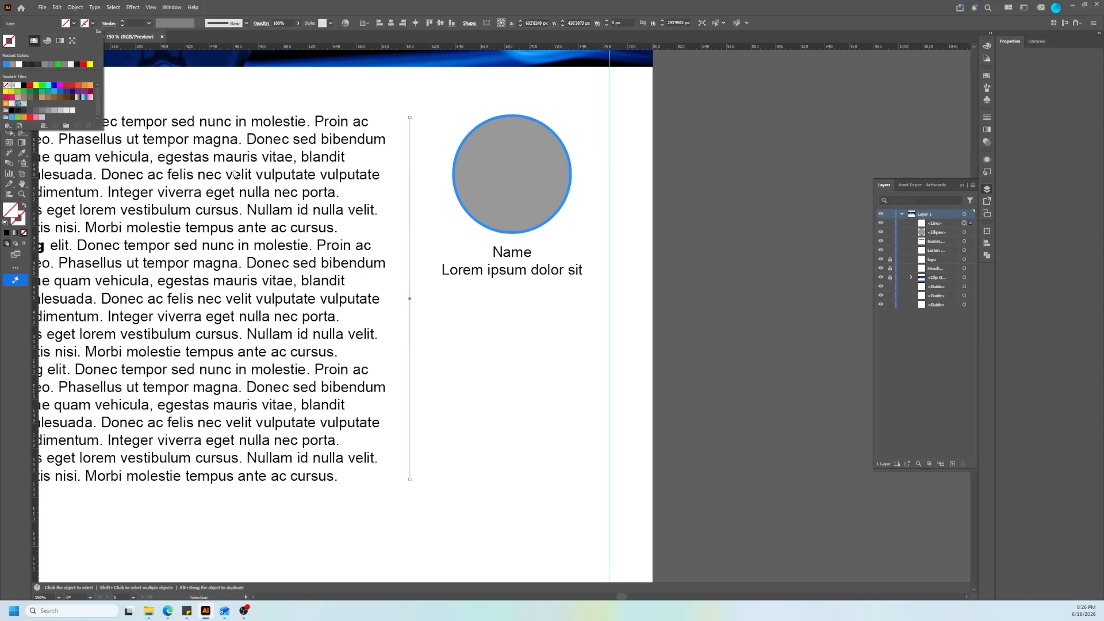
left_click(49, 111)
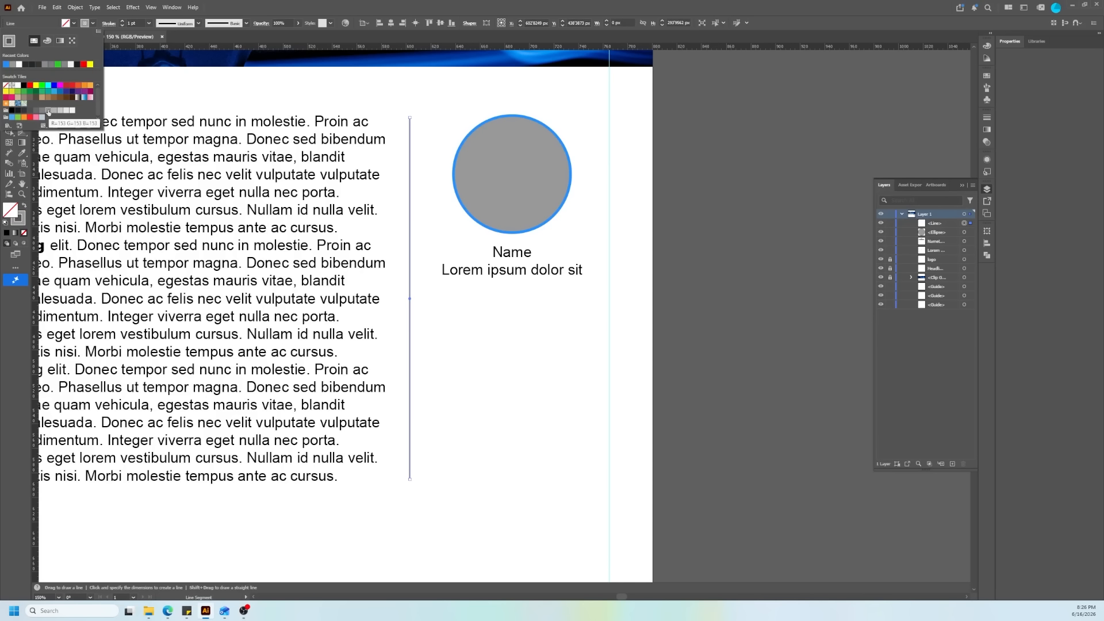
left_click(61, 112)
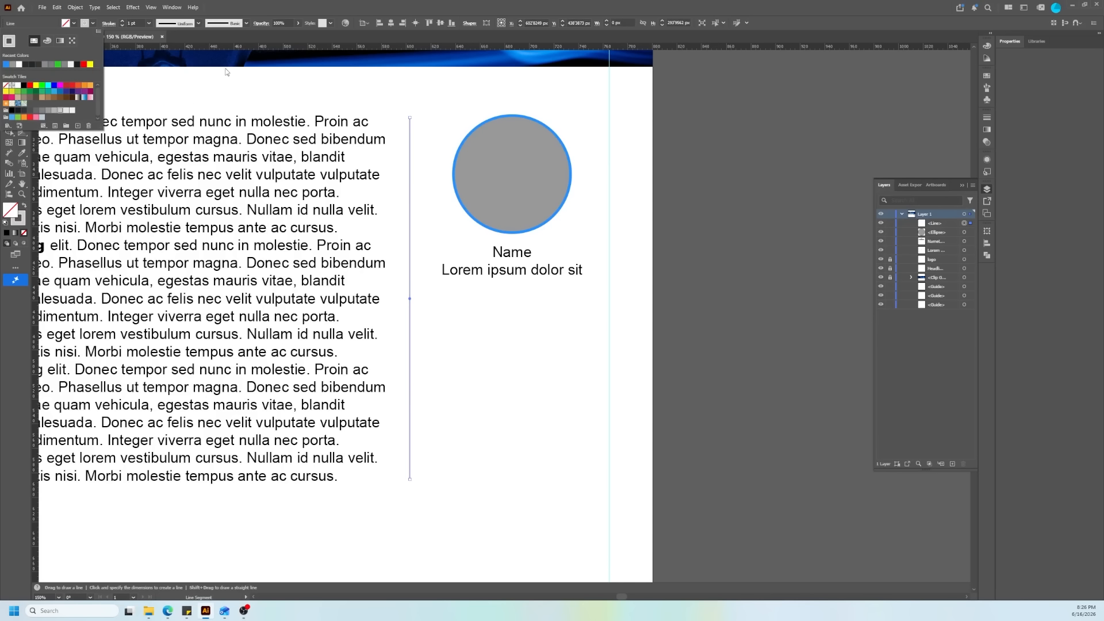
left_click(122, 21)
left_click(122, 21)
left_click(122, 22)
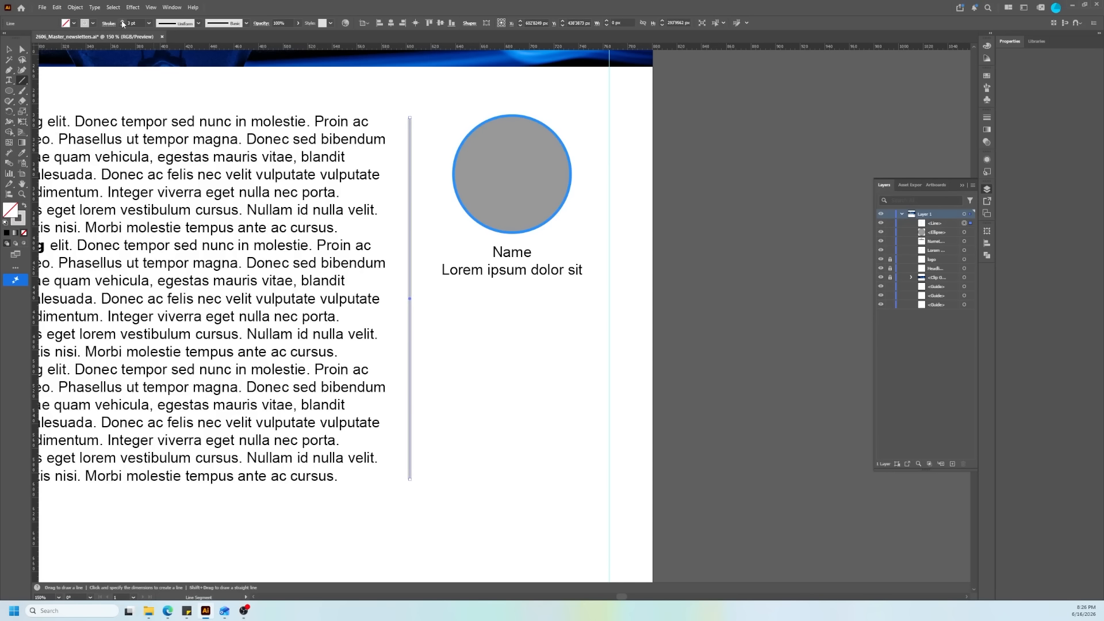
left_click(122, 25)
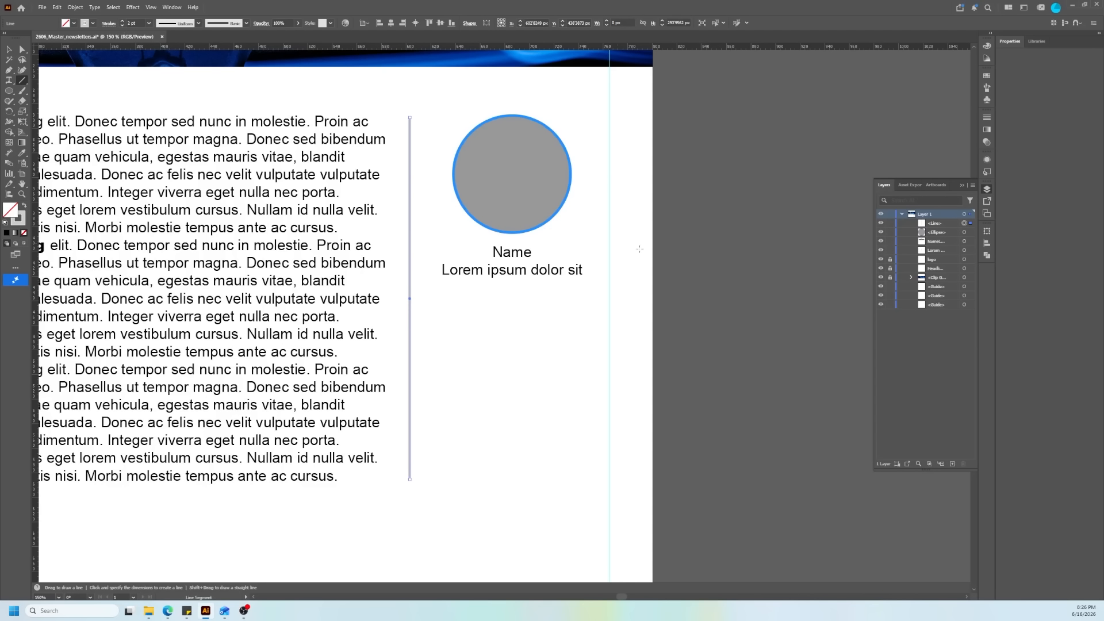
key("v")
left_click(733, 296)
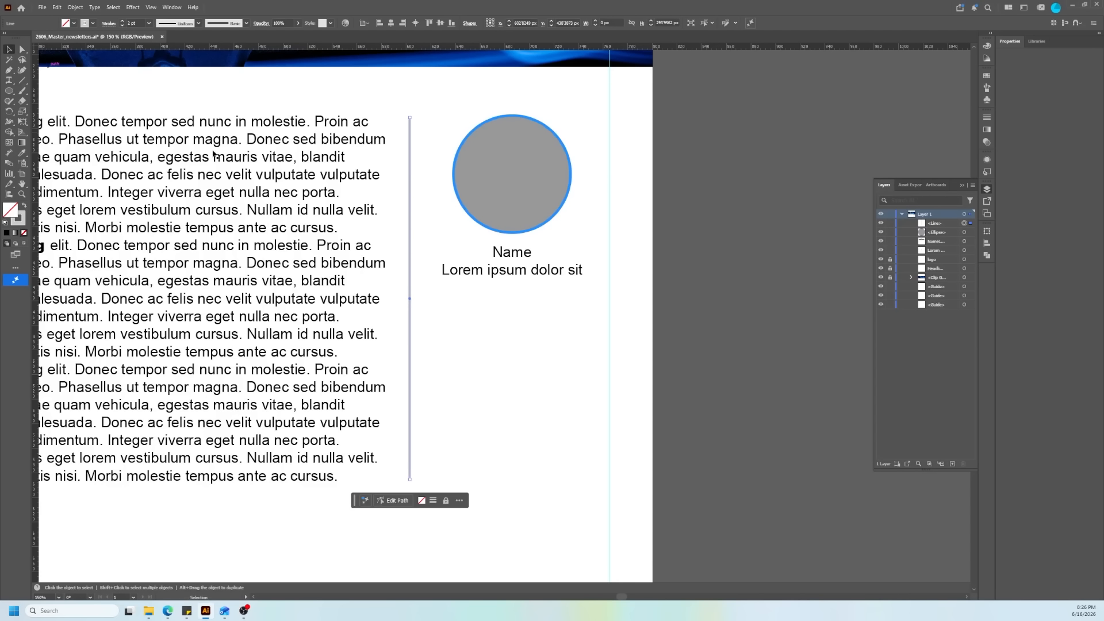
Step: Distribute the body text, divider line and circle with equal horizontal spacing, and deselect them
key("ctrl+0")
key("ctrl+minus")
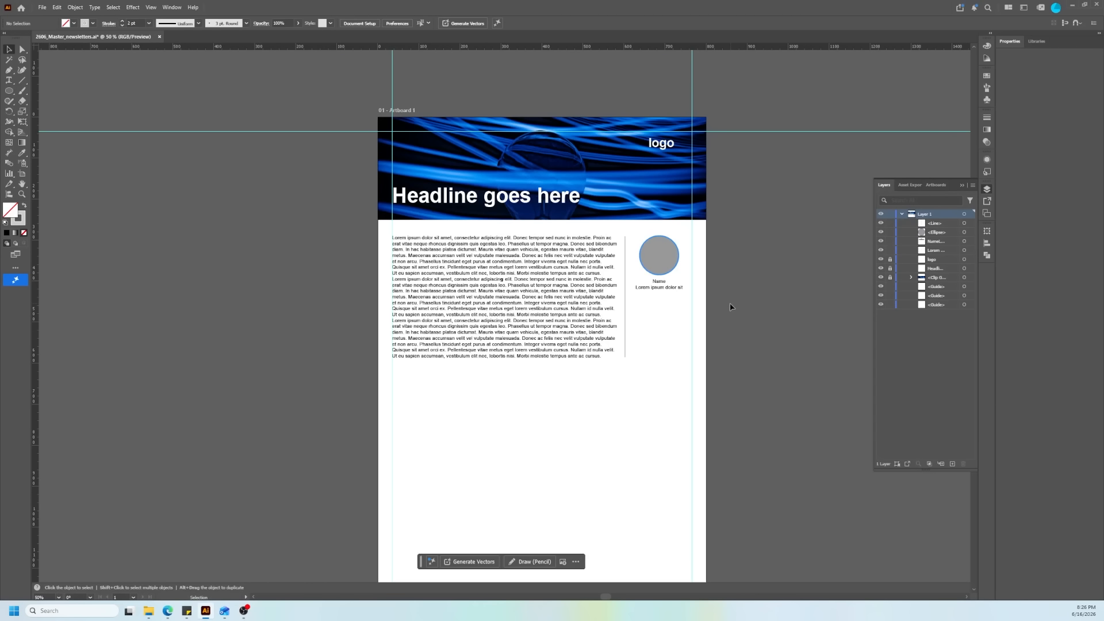
scroll(650, 306, "up", 2)
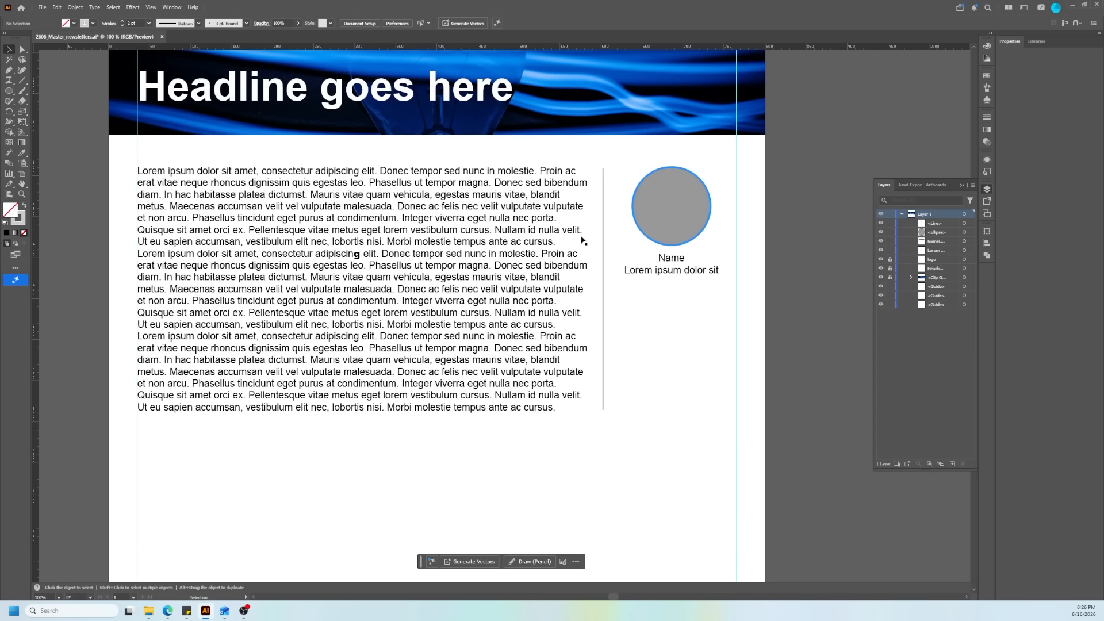
left_click_drag(625, 199, 657, 216)
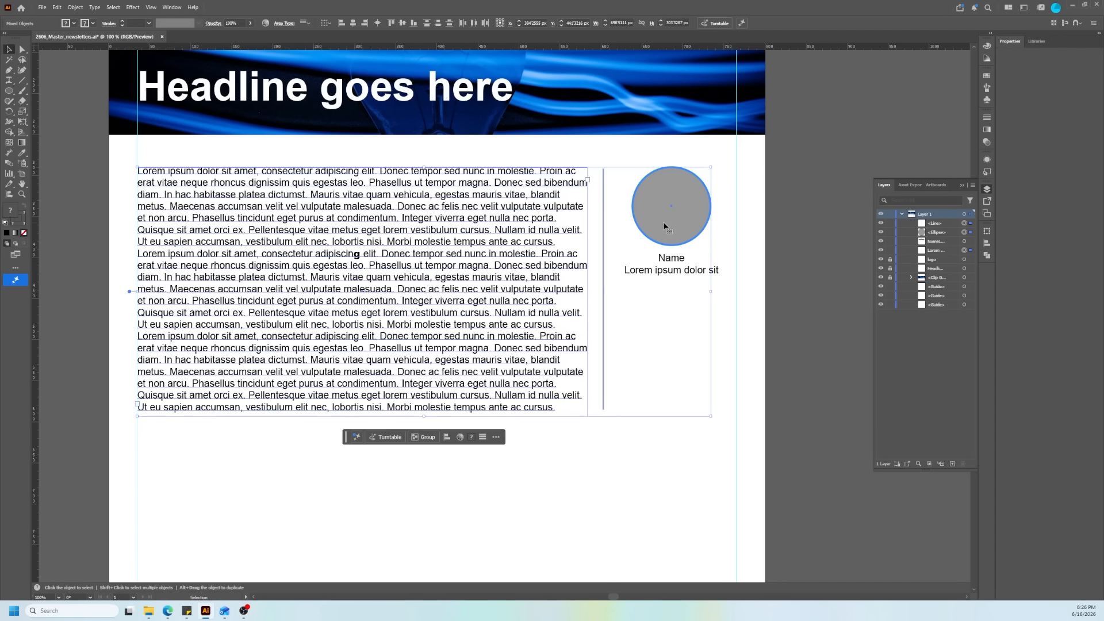
left_click(987, 243)
left_click(895, 301)
left_click(650, 472)
Step: Draw a rectangle 800 px wide and about 335 px high across the full artboard width below the body text
key("m")
scroll(690, 429, "down", 10)
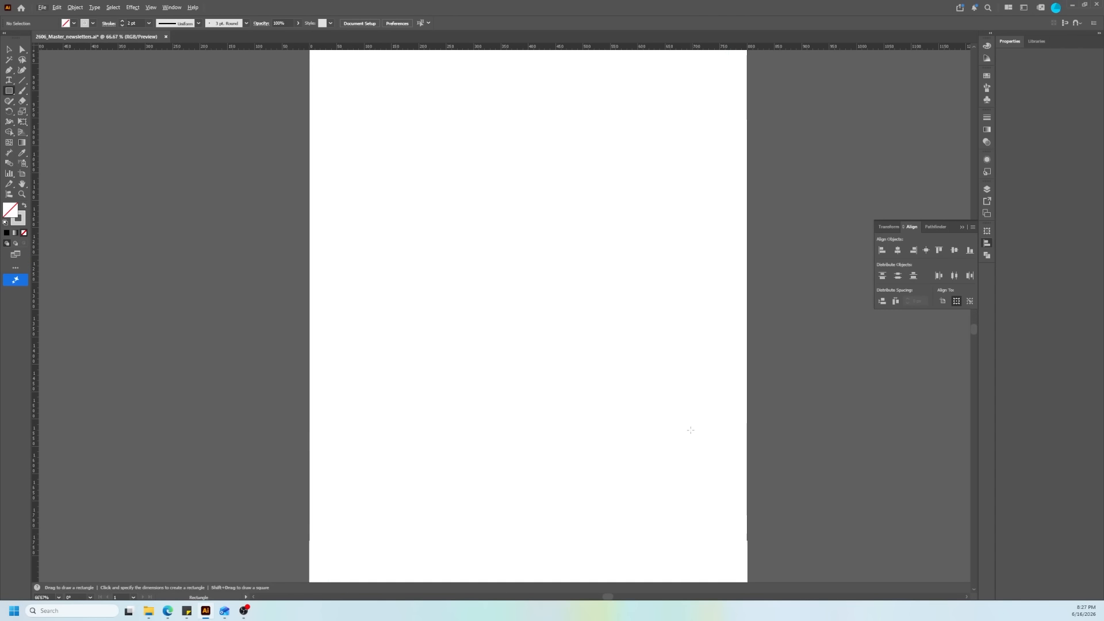
scroll(684, 406, "up", 3)
scroll(683, 404, "up", 1)
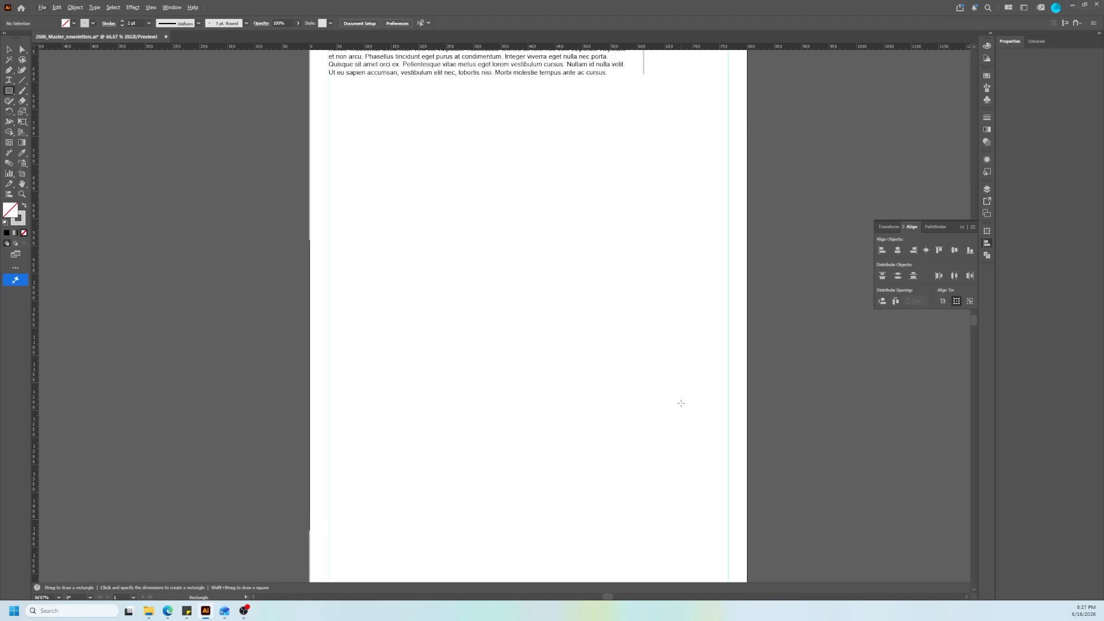
scroll(452, 293, "up", 5)
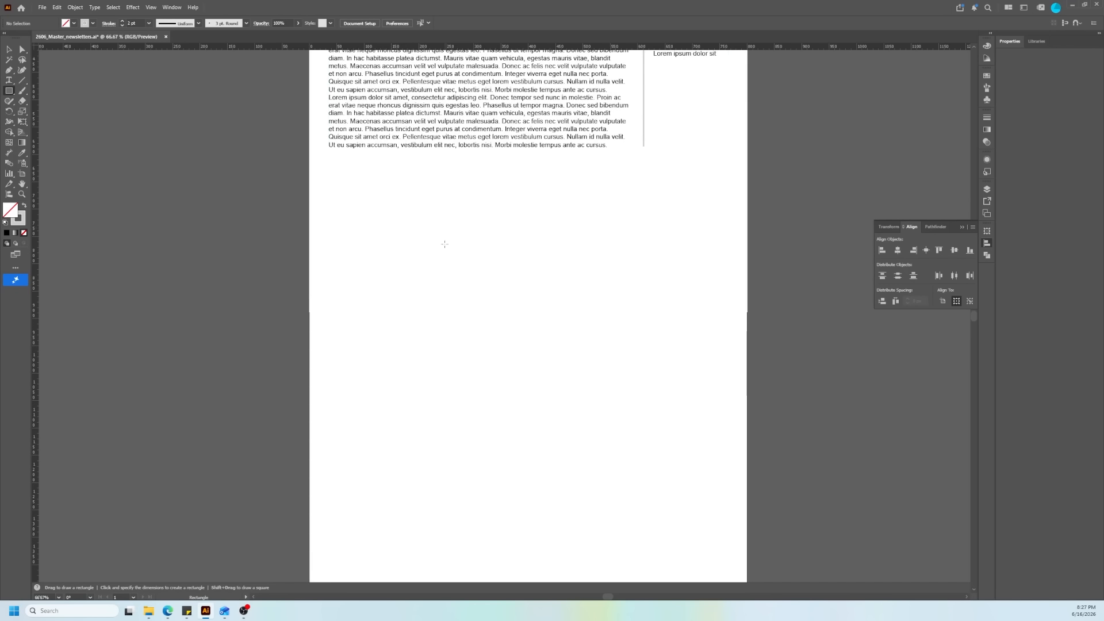
left_click_drag(309, 263, 748, 447)
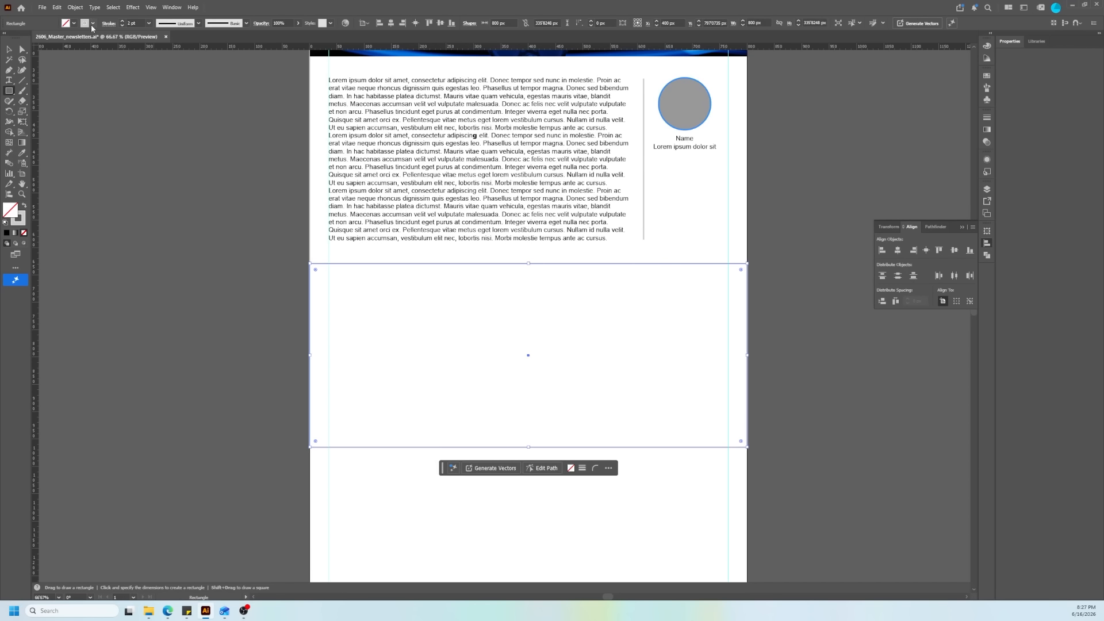
Step: Give the full-width rectangle a very light grey fill with no stroke, and deselect it
left_click(25, 207)
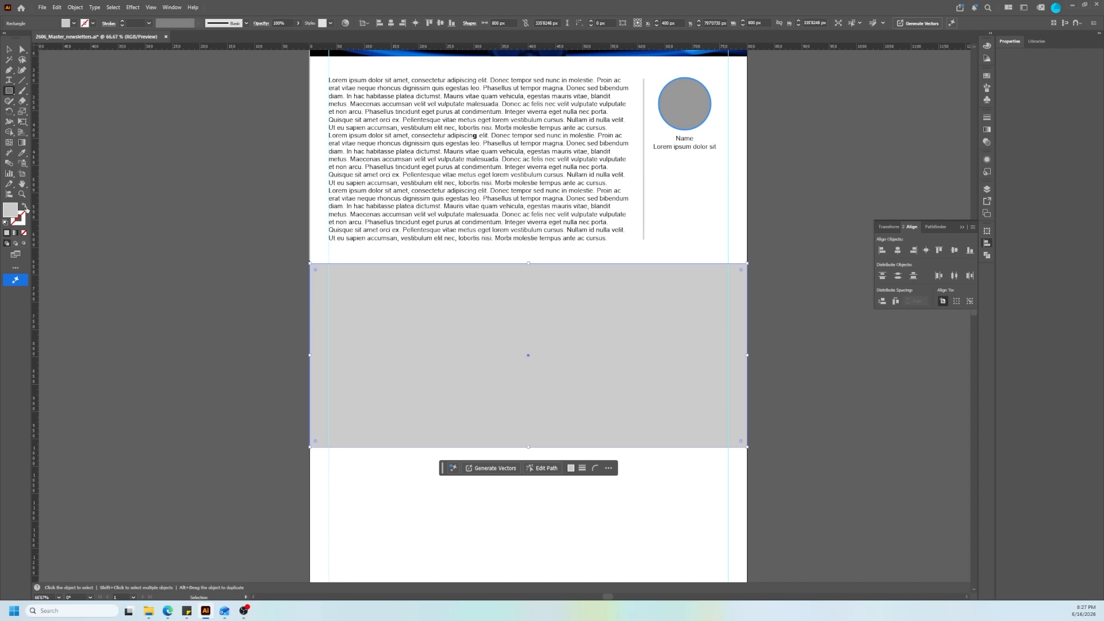
left_click(74, 23)
left_click(66, 110)
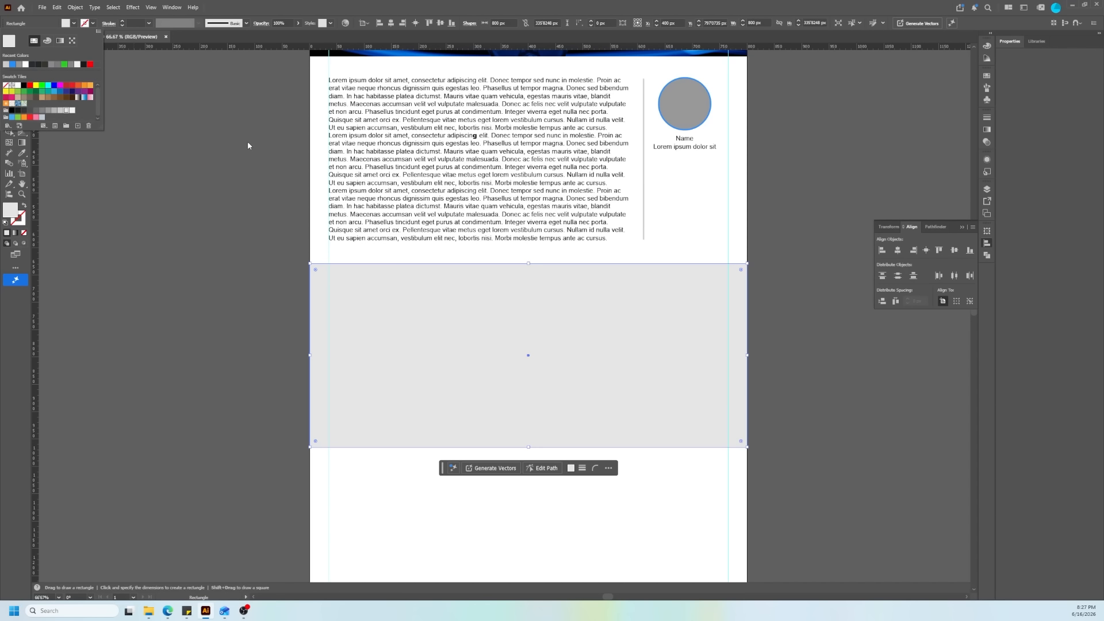
left_click(220, 129)
left_click(9, 50)
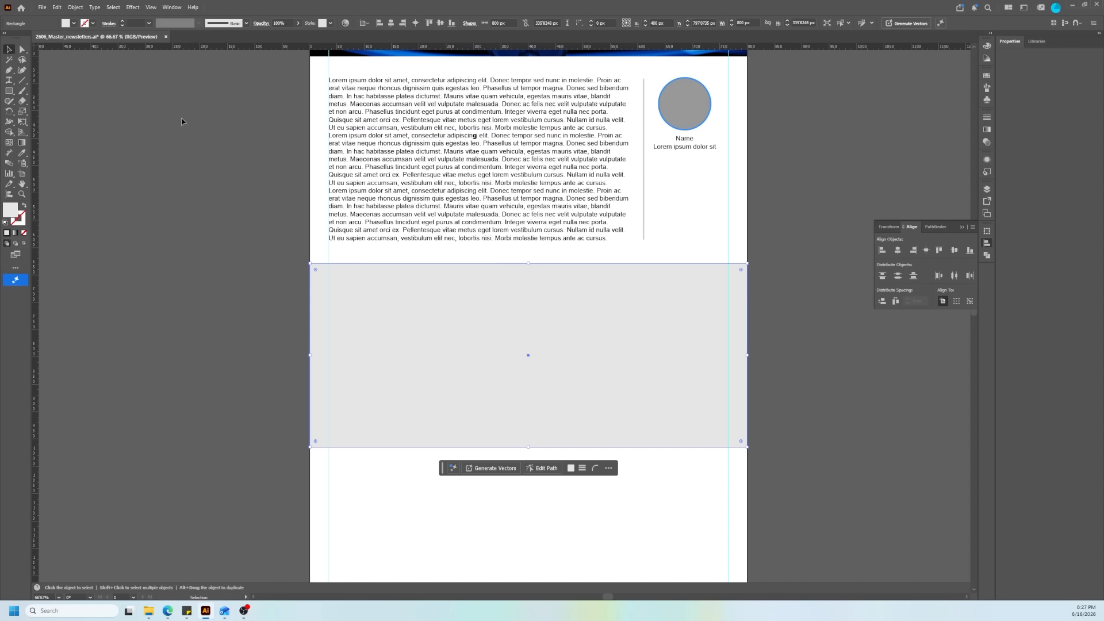
left_click(286, 209)
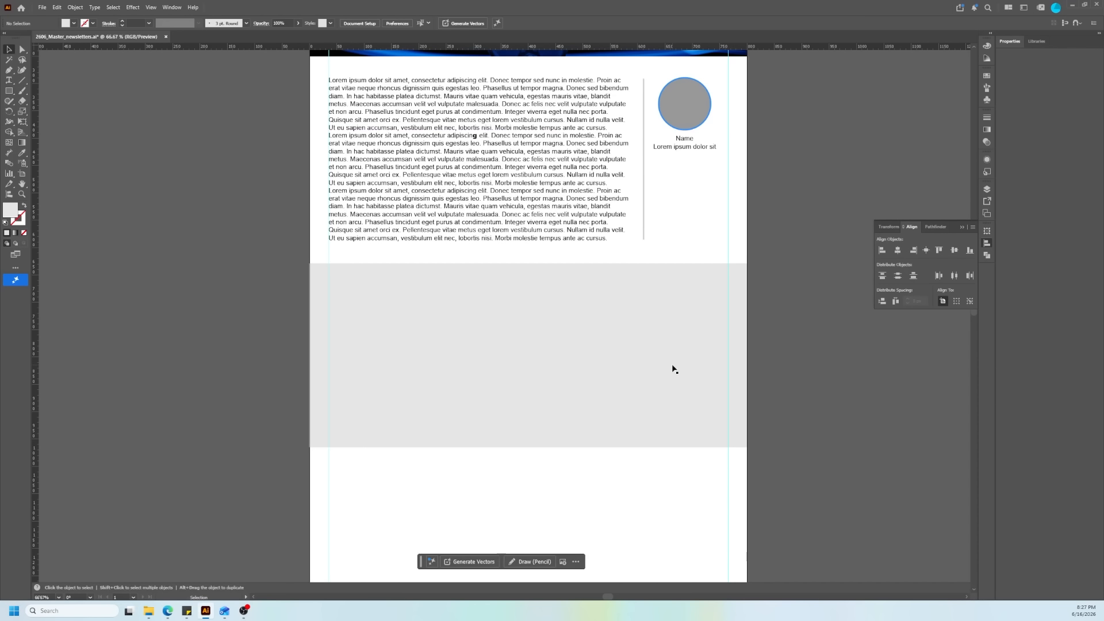
Step: Duplicate the body text frame and place the copy over the light grey rectangle, near the right margin guide
left_click(633, 360)
scroll(556, 323, "up", 1)
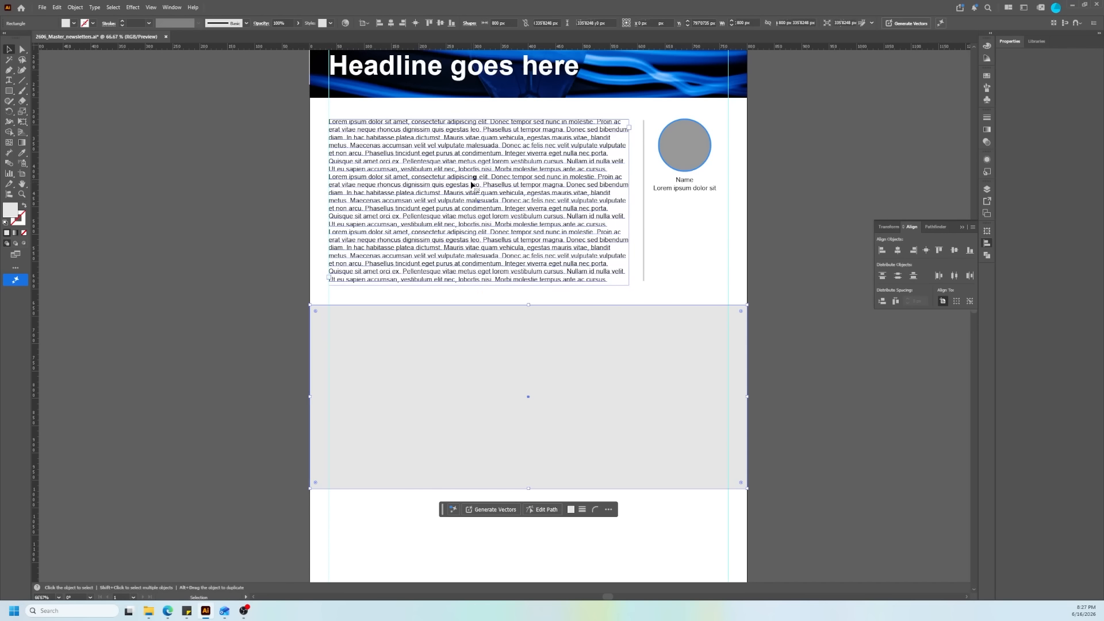
left_click_drag(419, 156, 759, 239)
right_click(760, 236)
key("Escape")
left_click_drag(776, 282, 531, 415)
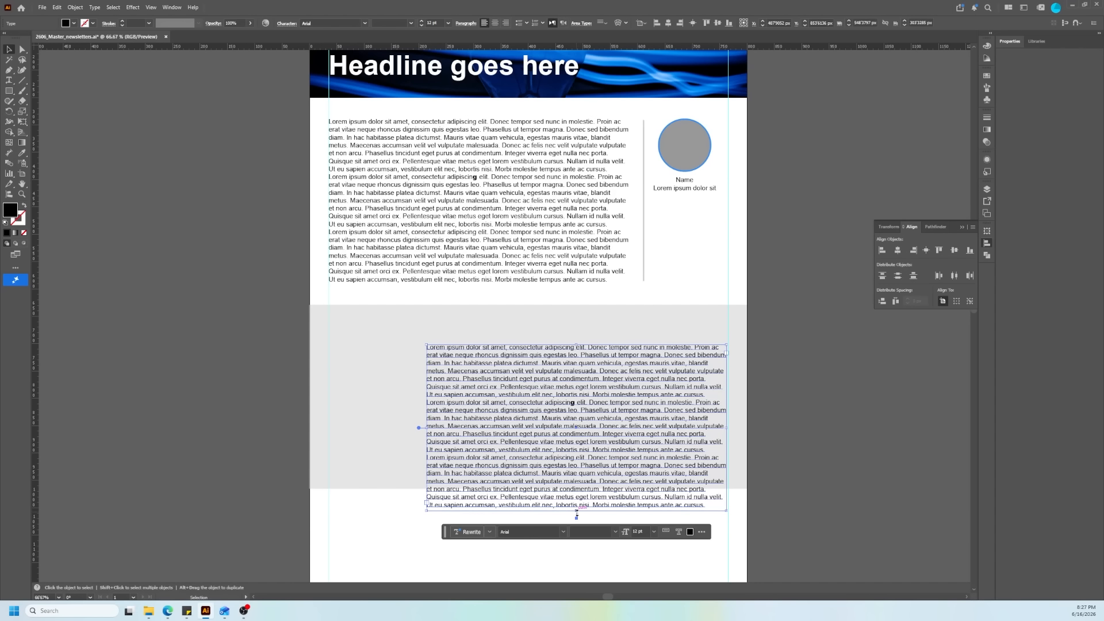
Step: Enlarge the copied frame downward and delete its text after "consectetur adipiscin" in the second paragraph
left_click_drag(577, 512, 603, 557)
double_click(712, 502)
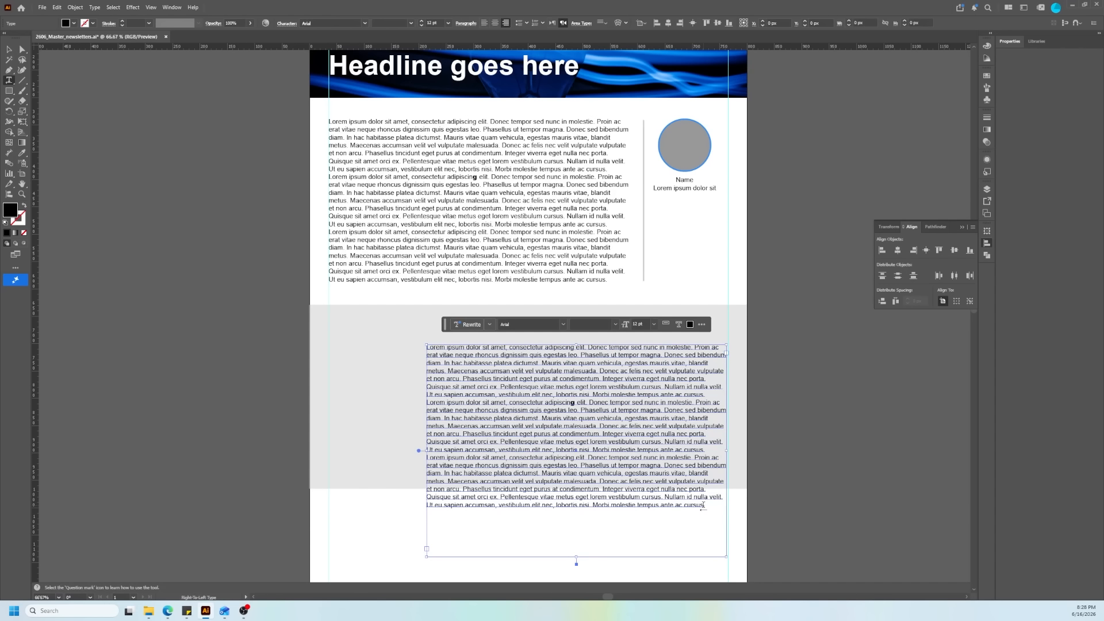
left_click_drag(704, 506, 572, 404)
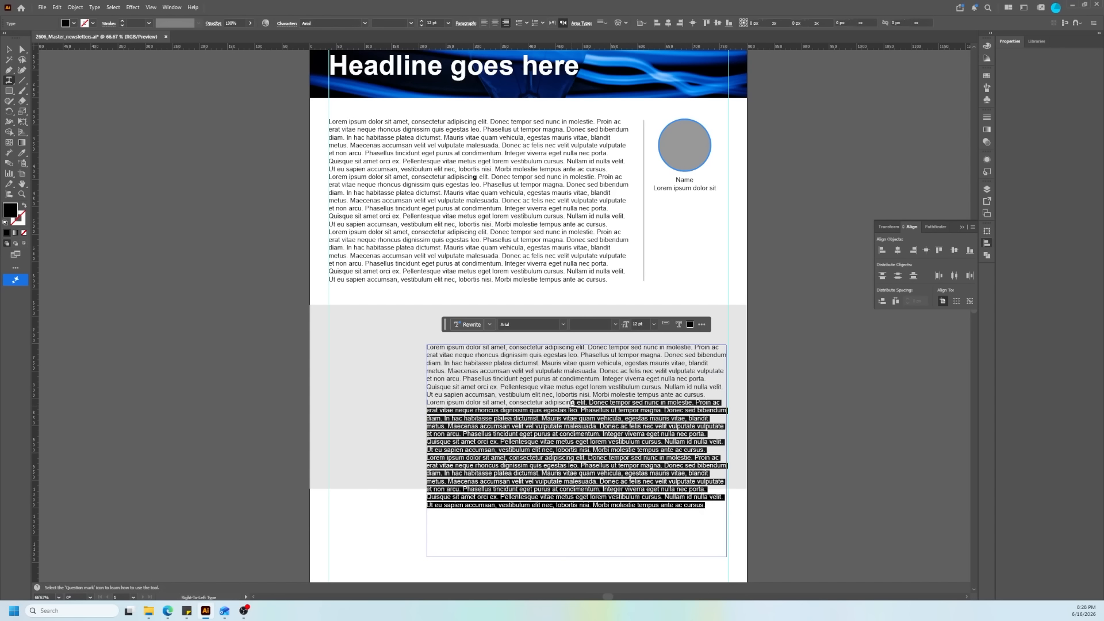
key("BackSpace")
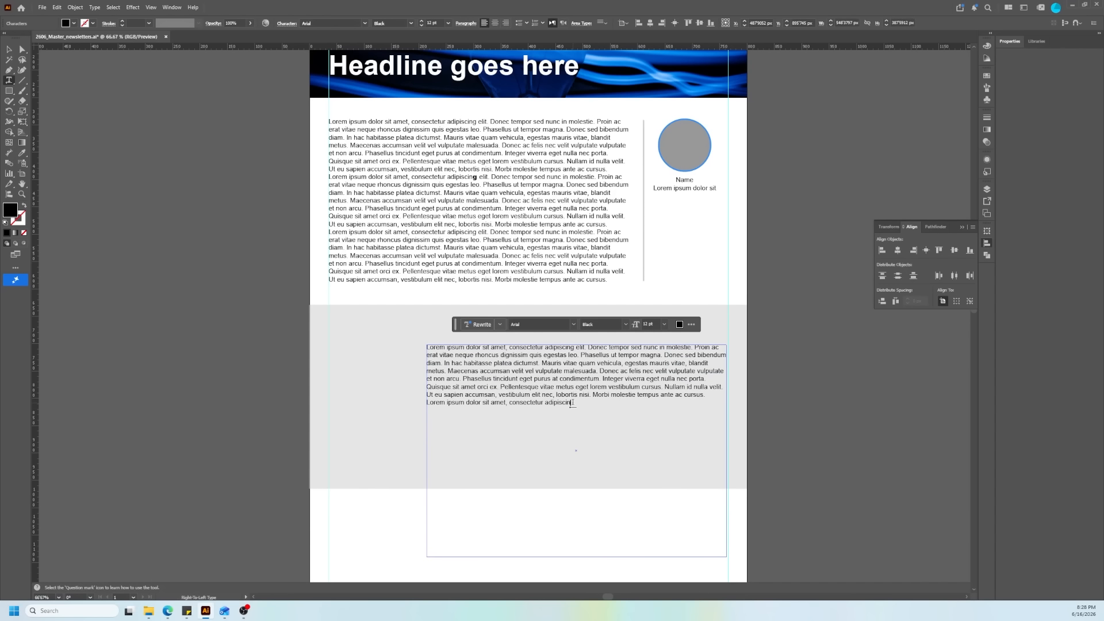
Step: Snap the copied text frame to the right margin guide and shorten its height to fit the text
left_click(9, 49)
mouse_move(547, 376)
left_mouse_down()
mouse_move(470, 395)
mouse_move(452, 422)
mouse_move(522, 411)
mouse_move(535, 377)
mouse_move(547, 378)
left_mouse_up()
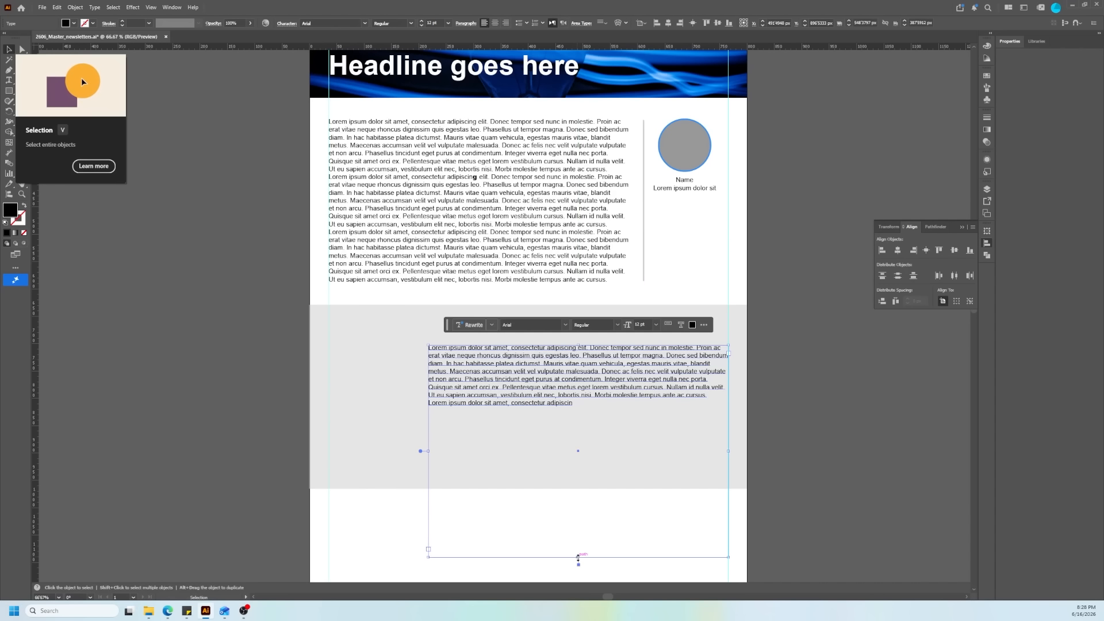
left_click_drag(578, 557, 578, 407)
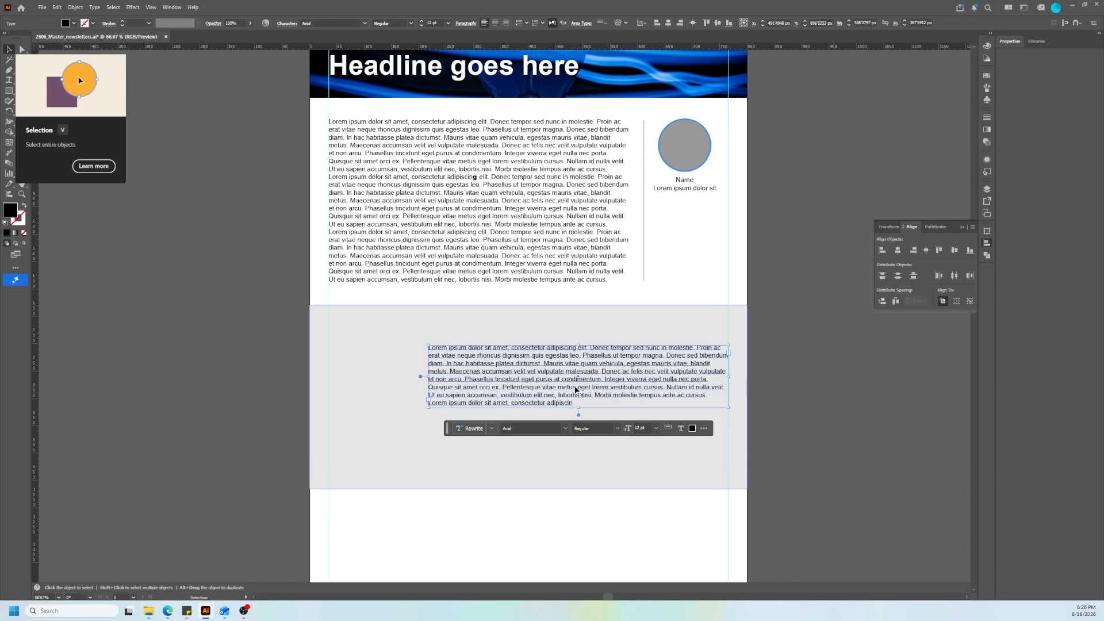
left_click(764, 341)
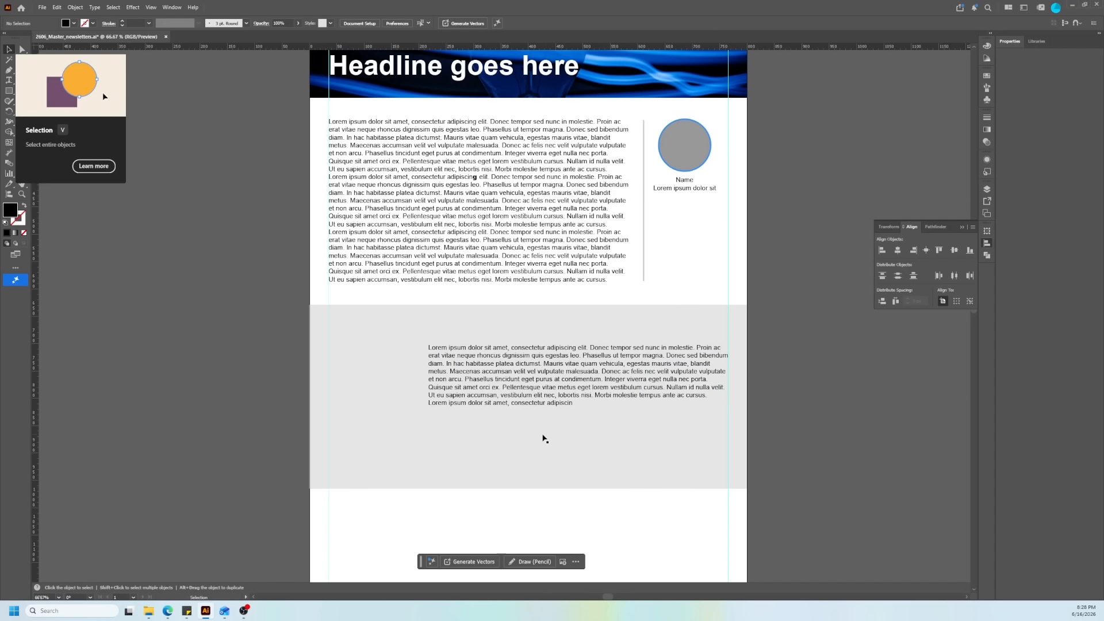
Step: Narrow the copied frame from its left side to about 410 px and extend it downward to fit all its text
left_click(437, 380)
left_click_drag(425, 379, 504, 380)
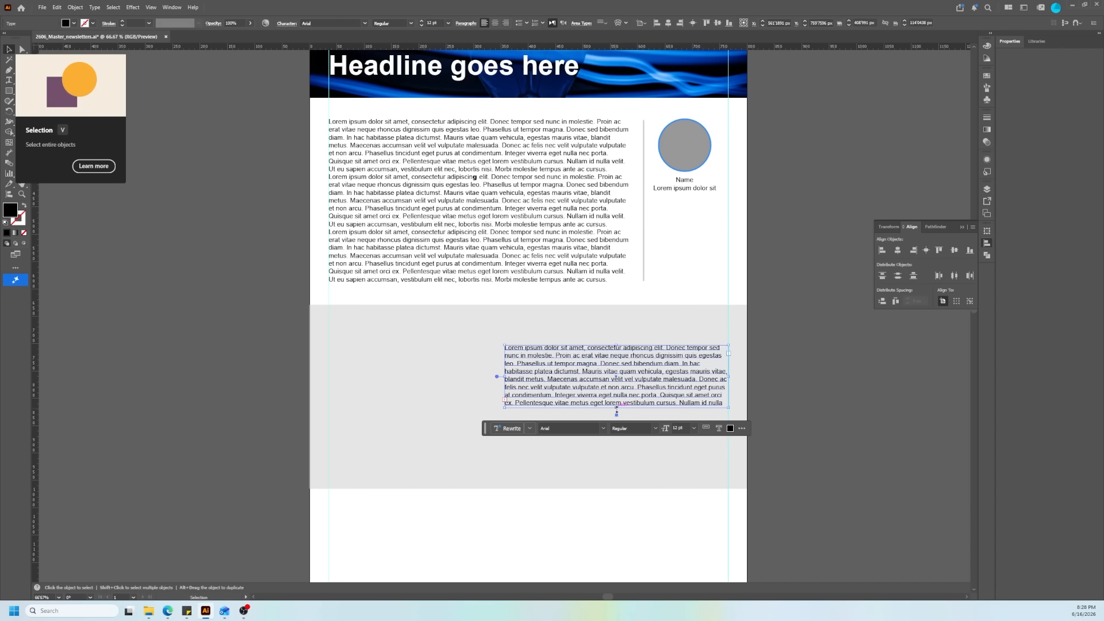
left_click_drag(617, 408, 616, 444)
Step: Duplicate the narrowed frame to the grey rectangle's upper left and trim its text to end at "nunc in molestie."
left_click_drag(629, 424, 390, 329, "alt")
left_click(481, 398)
double_click(483, 398)
key("BackSpace")
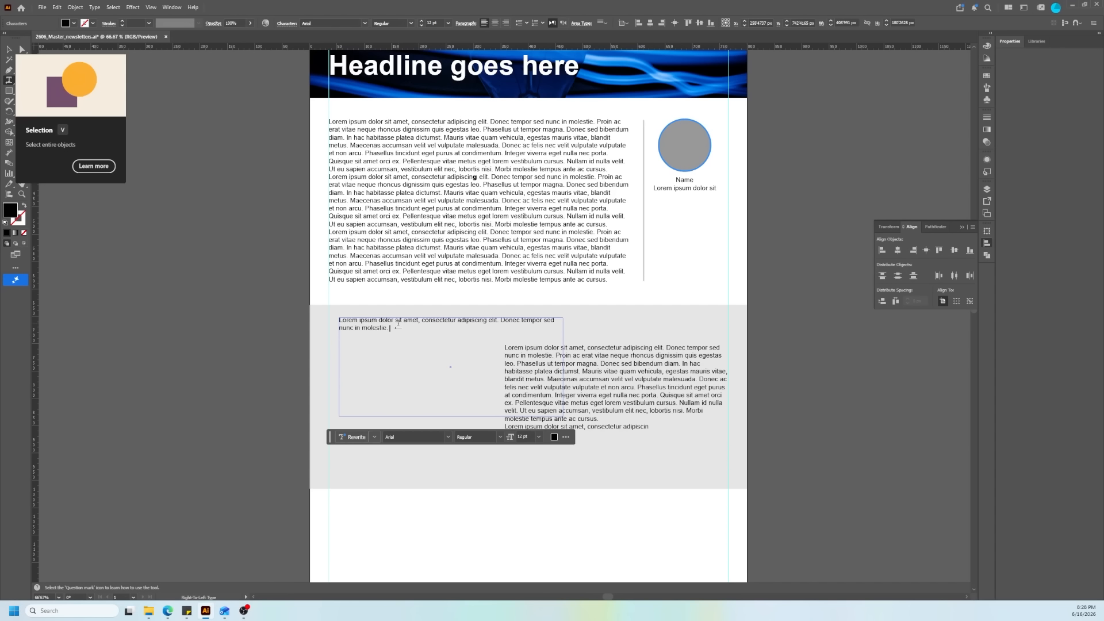
Step: Format all text in the grey section's upper frame as 24 pt bold with a blue fill
key("ctrl+a")
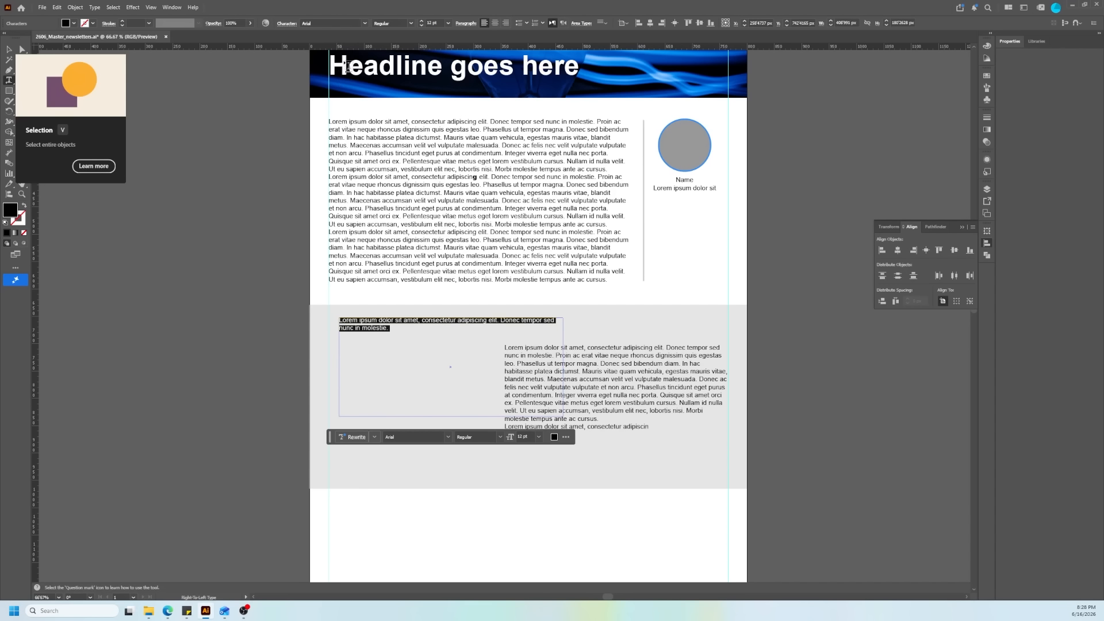
left_click(448, 23)
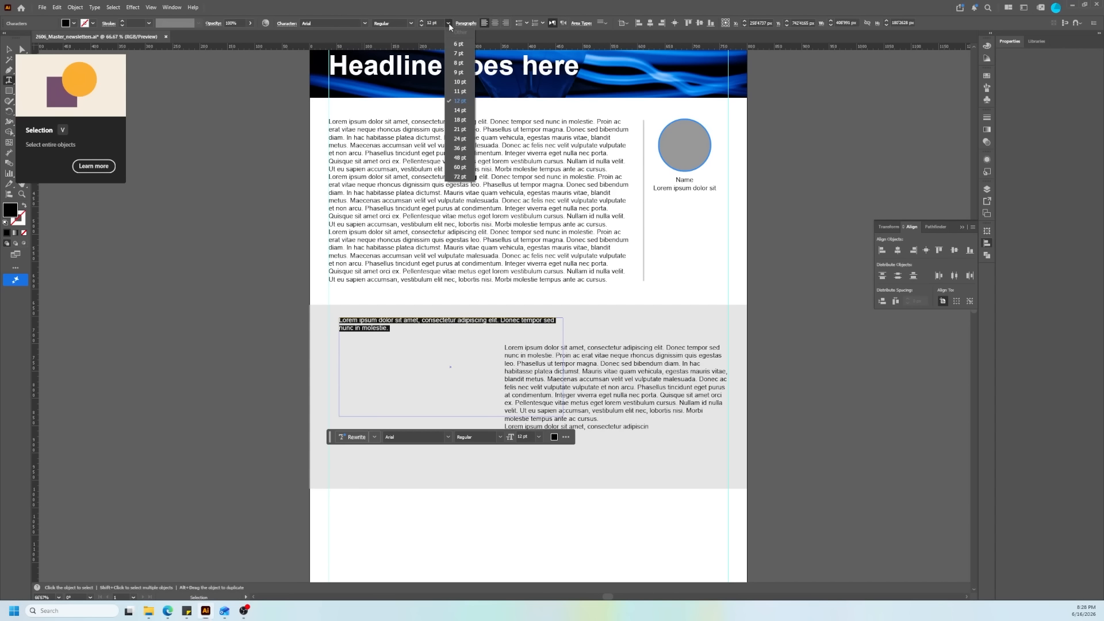
left_click(464, 141)
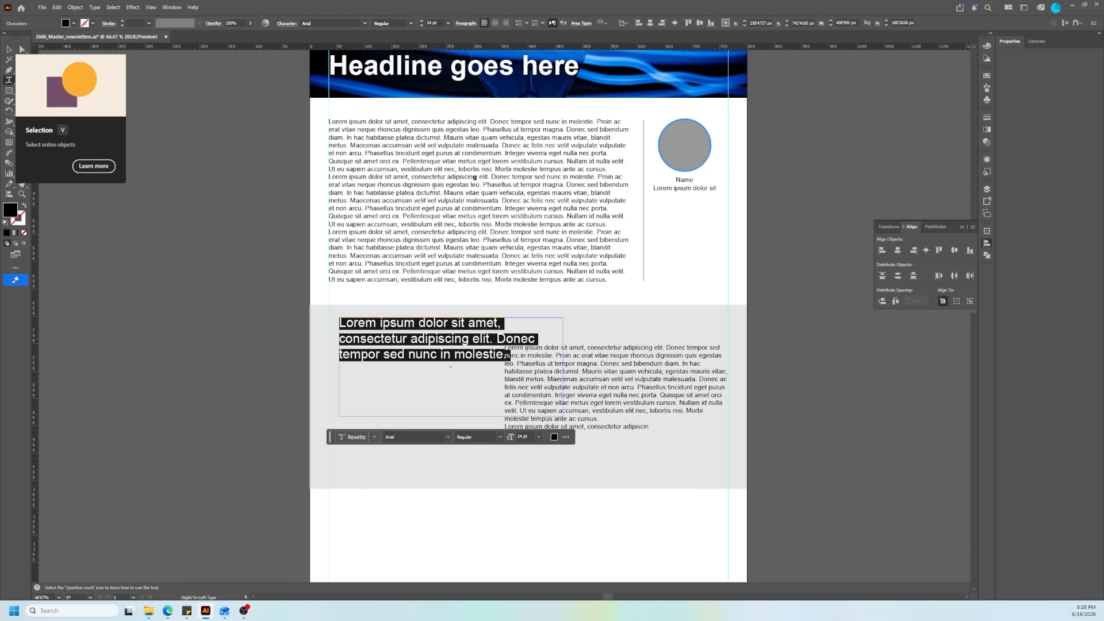
left_click(411, 26)
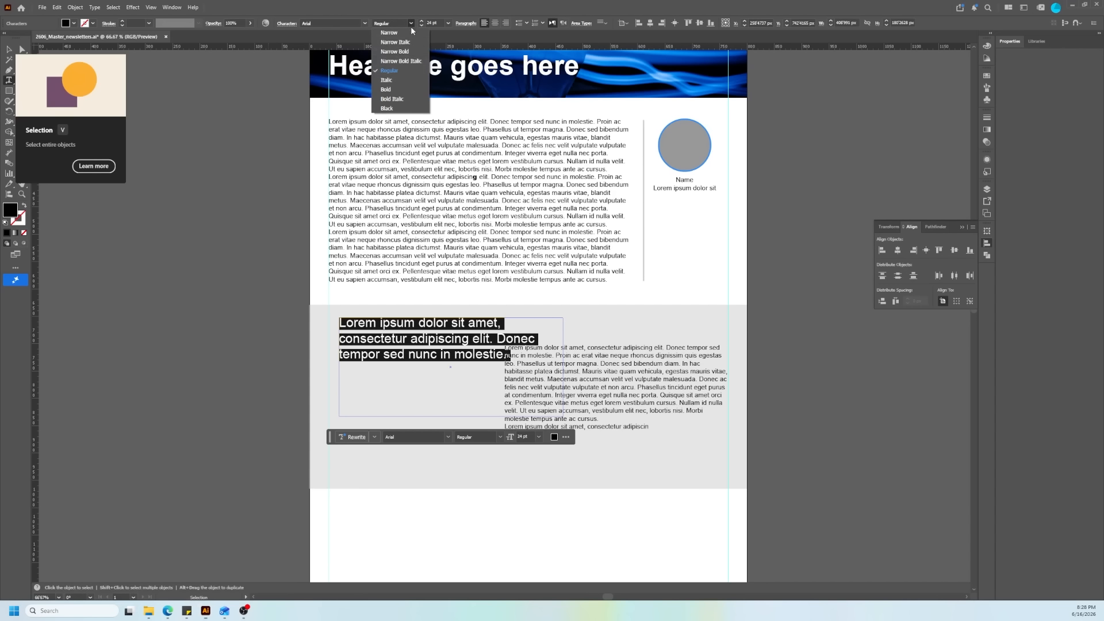
left_click(394, 87)
left_click(74, 24)
Step: Widen the blue subheading frame to about 590 px, shorten it to two lines, and delete its text after "consectetur"
left_click_drag(563, 367, 662, 335)
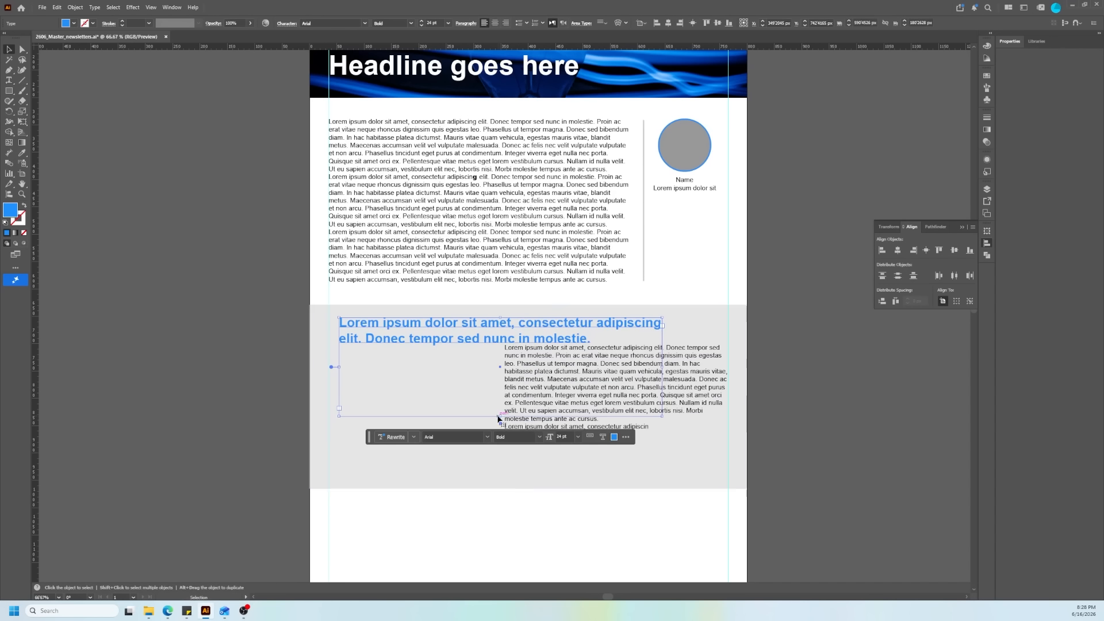
left_click_drag(499, 416, 521, 345)
double_click(588, 341)
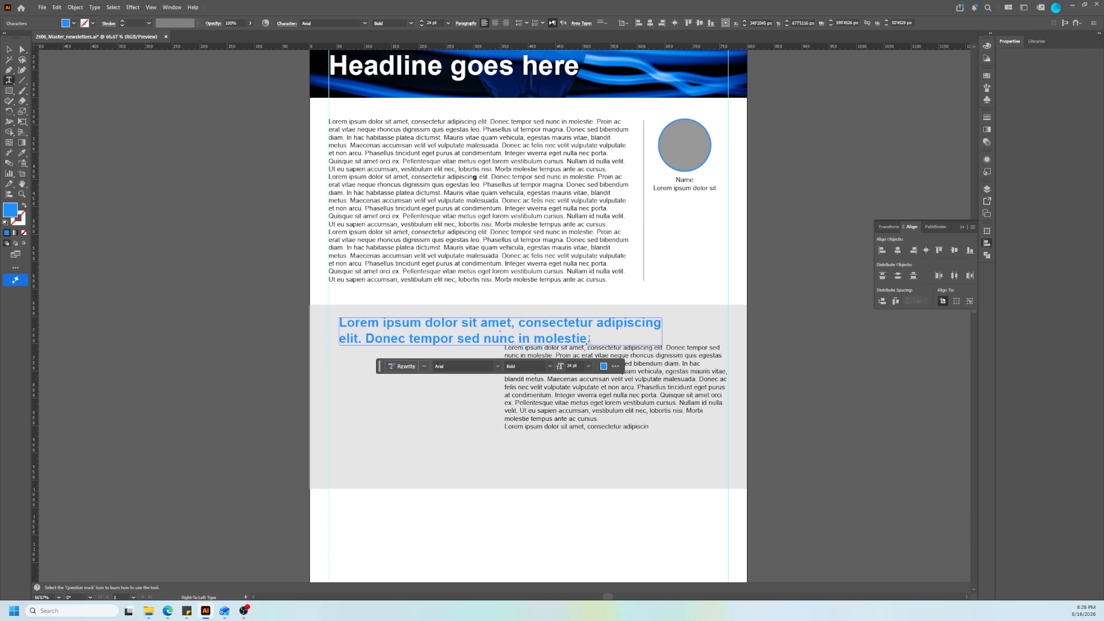
mouse_move(589, 339)
left_mouse_down()
mouse_move(575, 338)
mouse_move(596, 322)
left_mouse_up()
key("BackSpace")
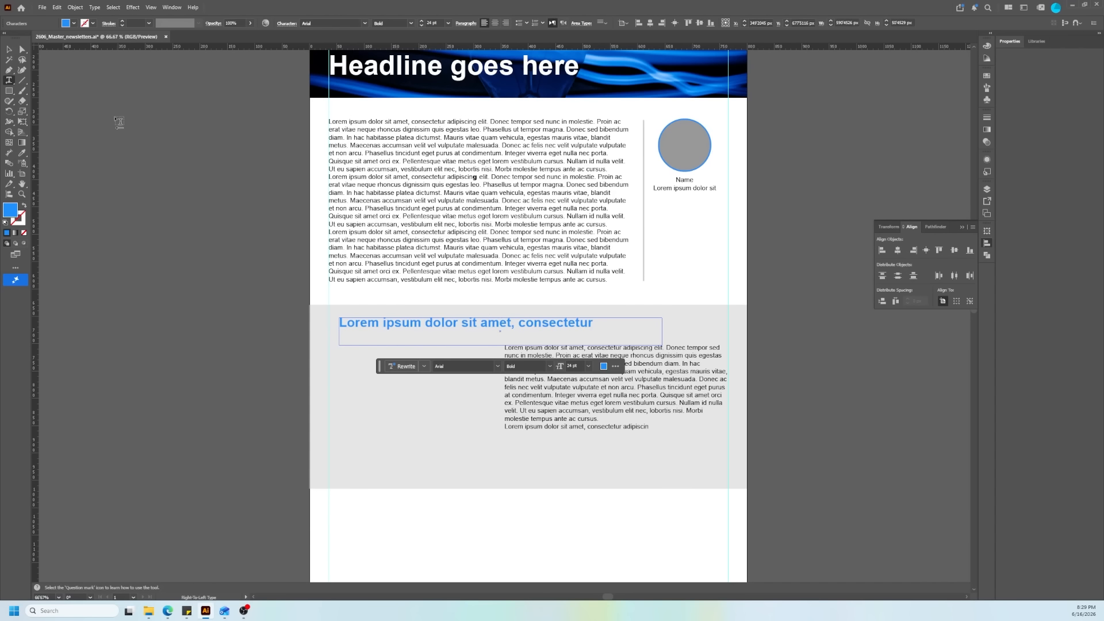
Step: Move the blue subheading to the left margin guide and shift the grey section's body text frame slightly down
left_click(10, 50)
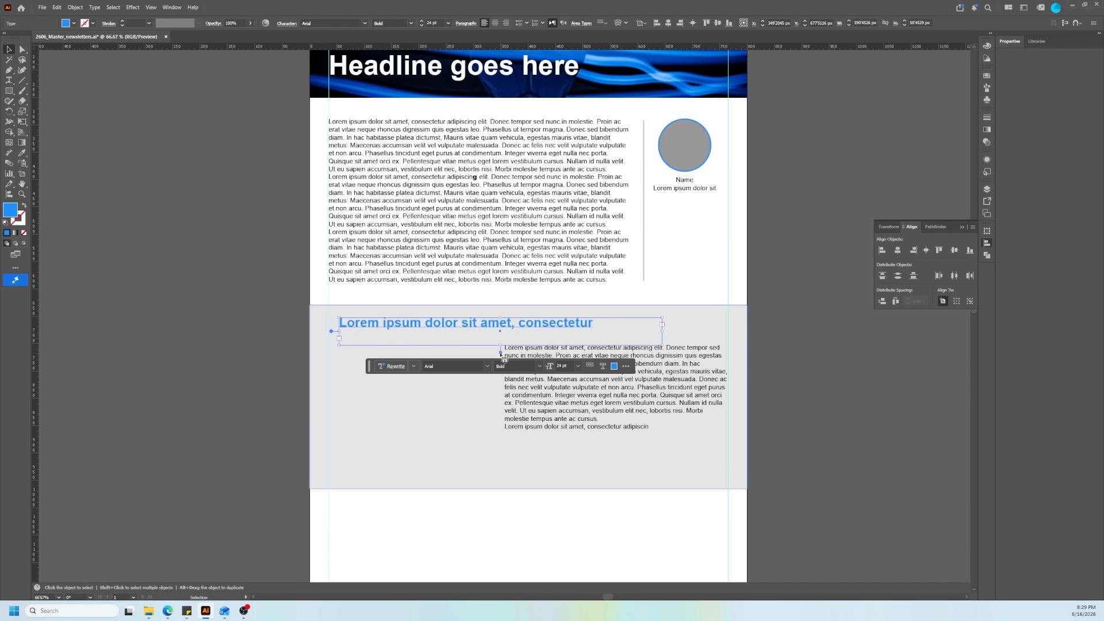
left_click(491, 340)
left_click_drag(483, 332, 476, 337)
left_click_drag(607, 404, 607, 420)
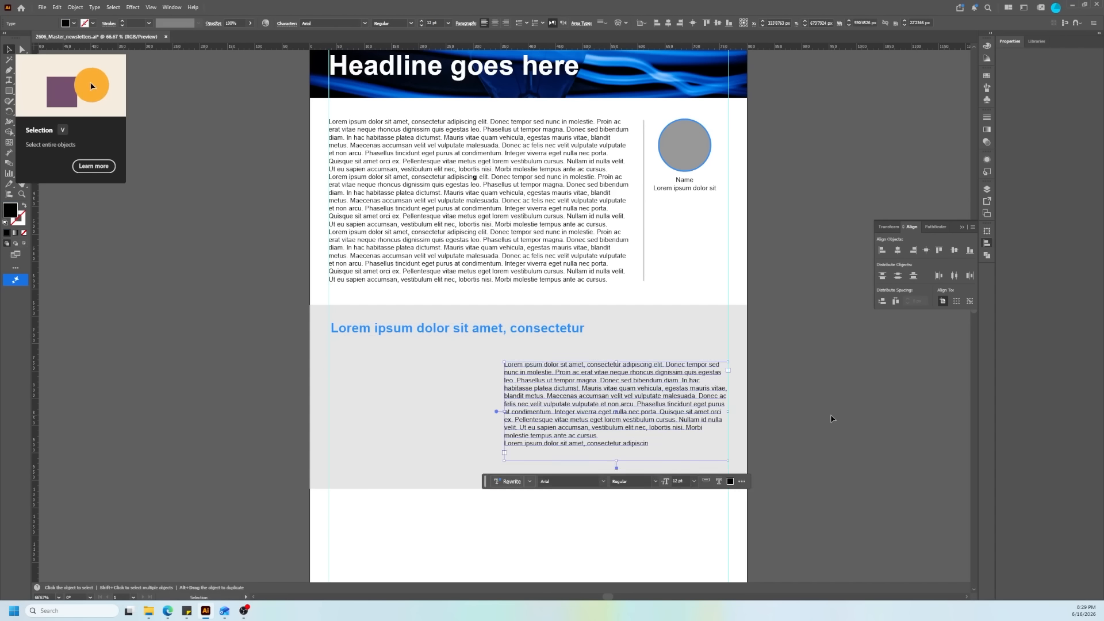
left_click(225, 401)
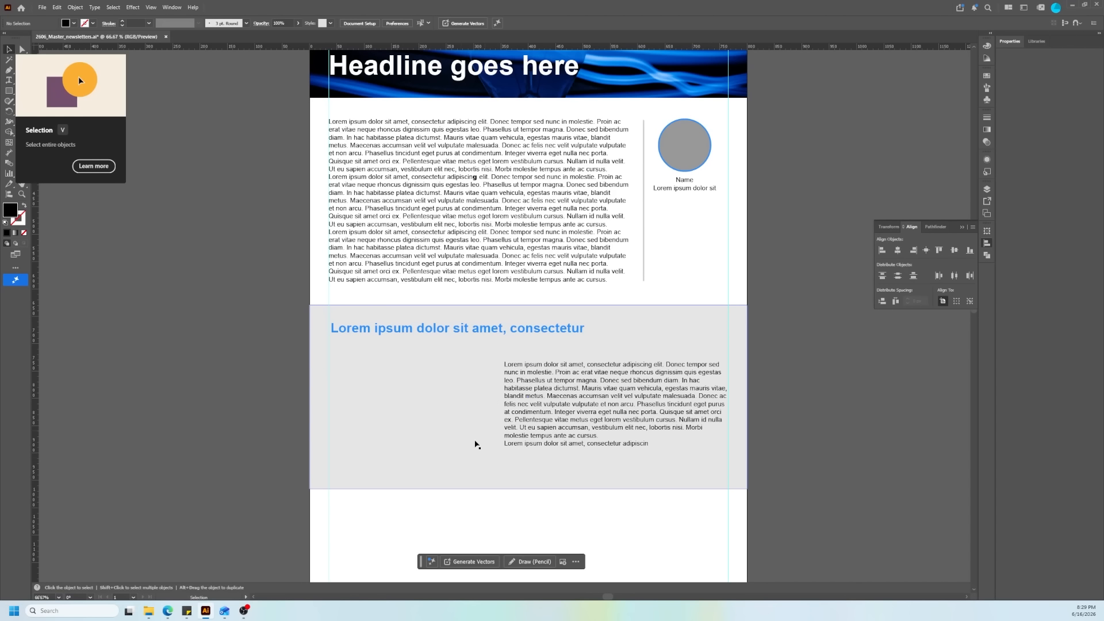
scroll(444, 394, "down", 2)
scroll(394, 340, "up", 1)
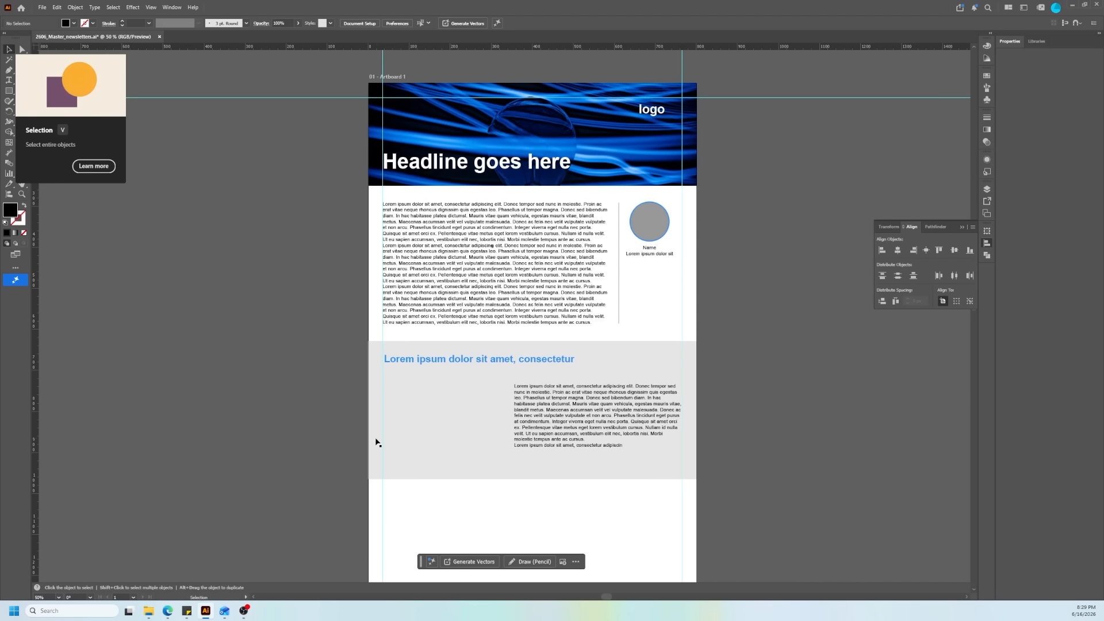
scroll(264, 434, "down", 1)
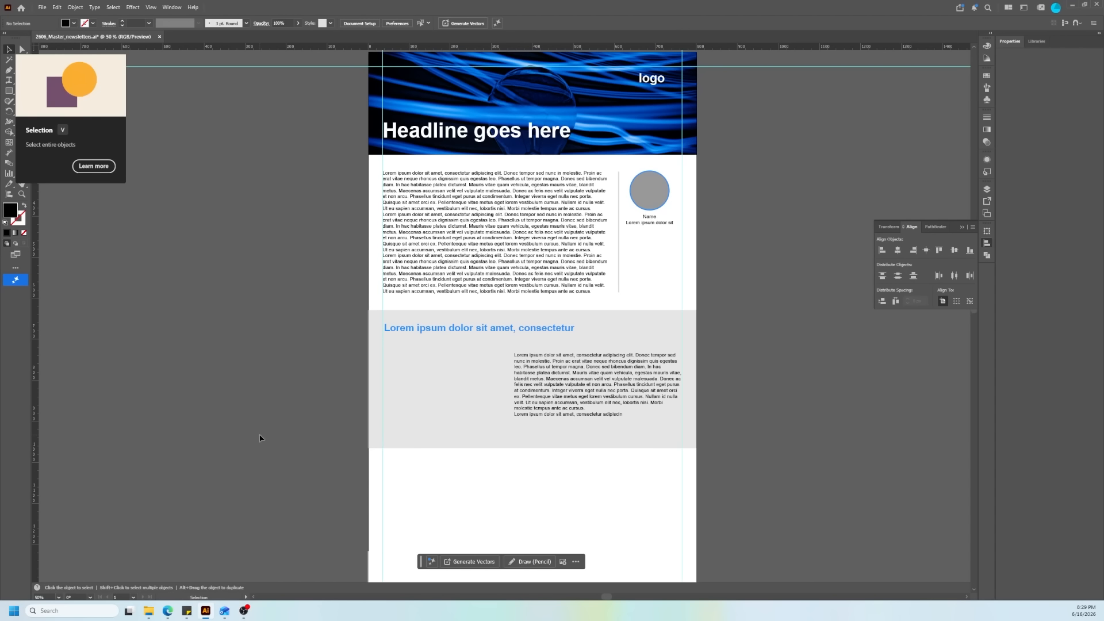
scroll(731, 444, "down", 2)
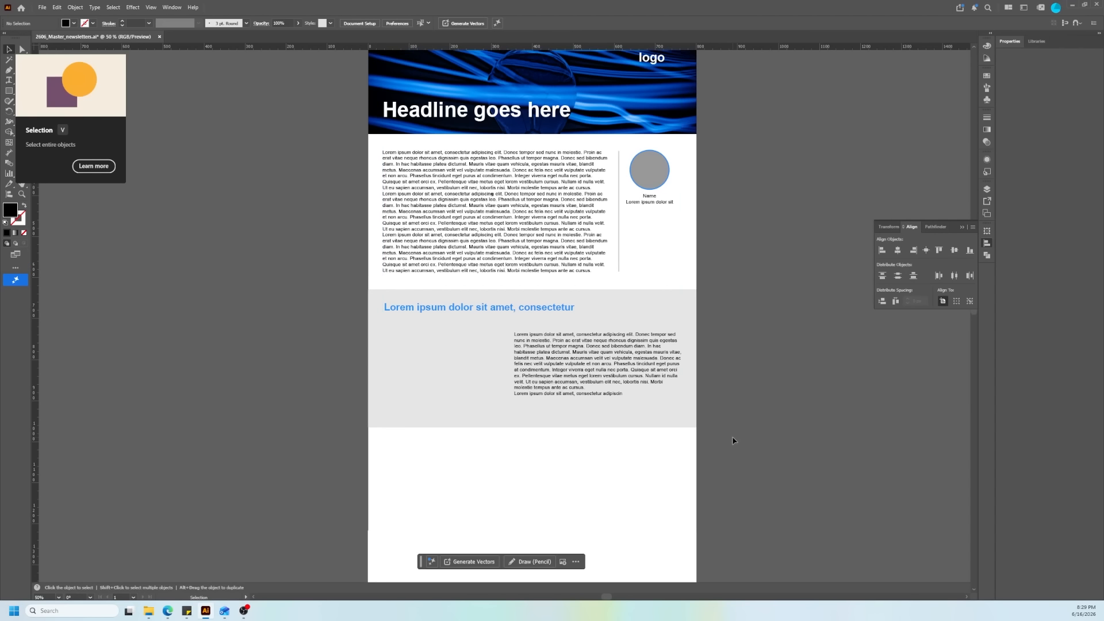
scroll(731, 445, "up", 4)
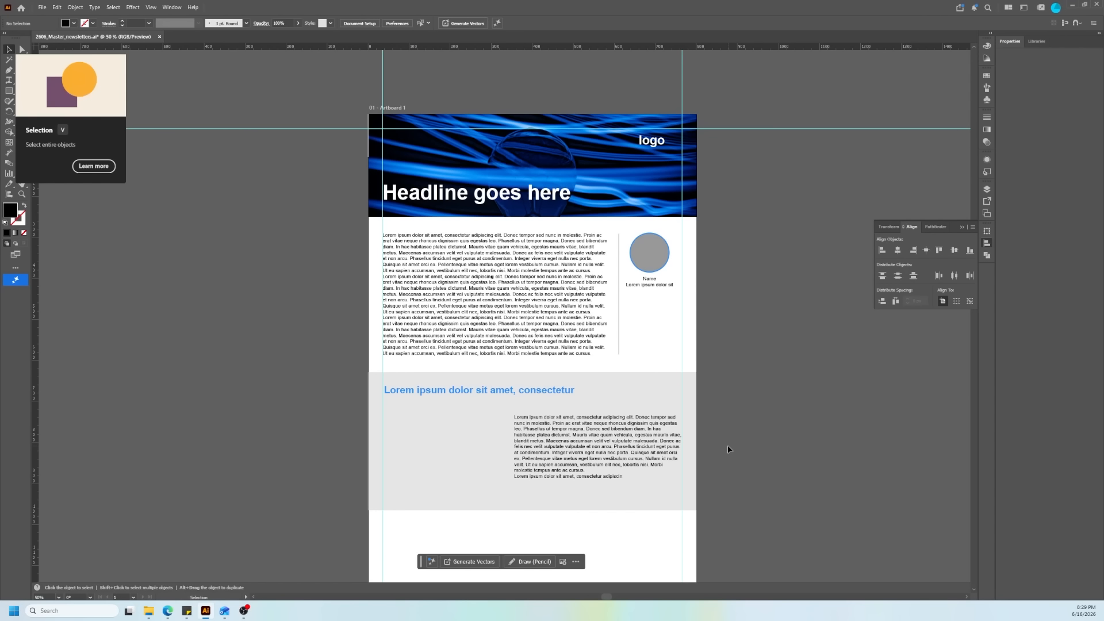
scroll(677, 443, "down", 1)
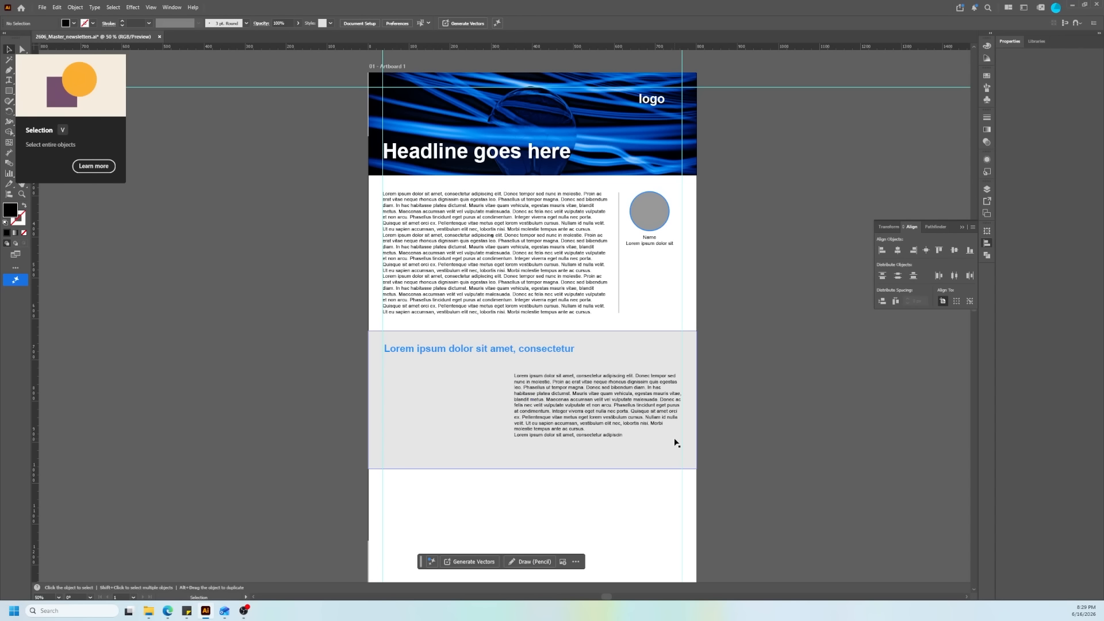